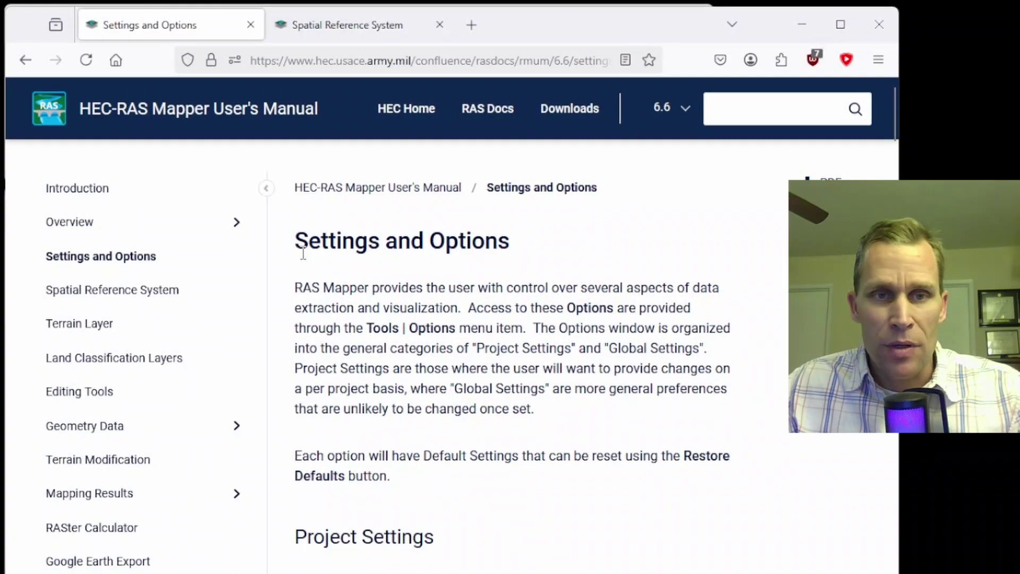
Review the manual's Settings and Options and Spatial Reference System pages, then minimize Firefox.
drag(299, 255, 512, 255)
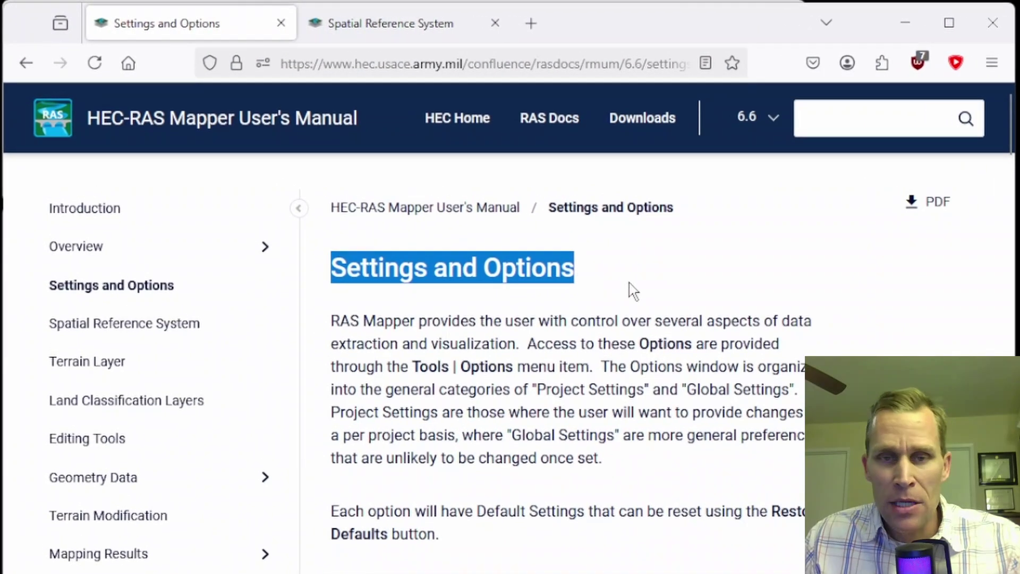
click(632, 291)
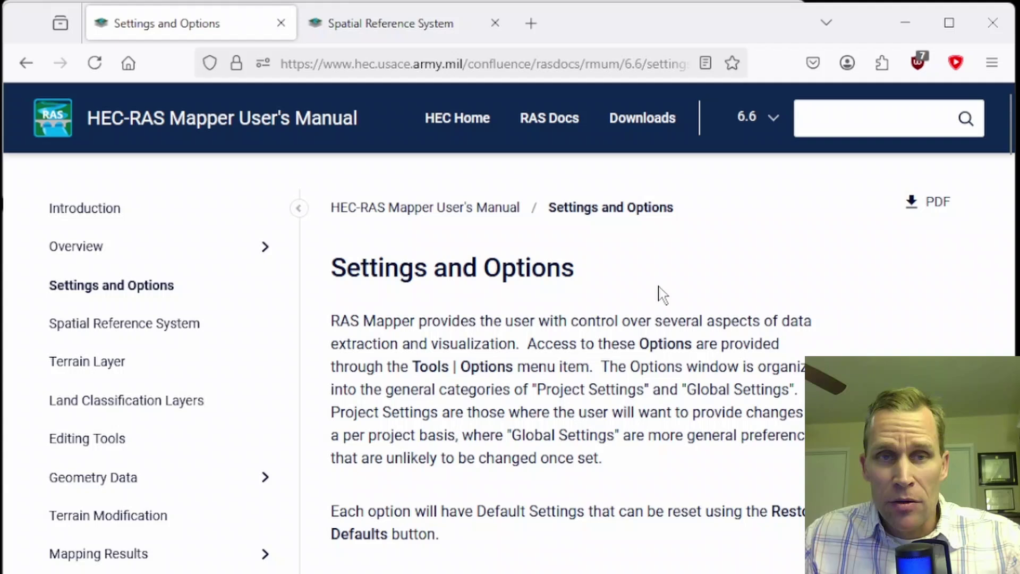
click(430, 23)
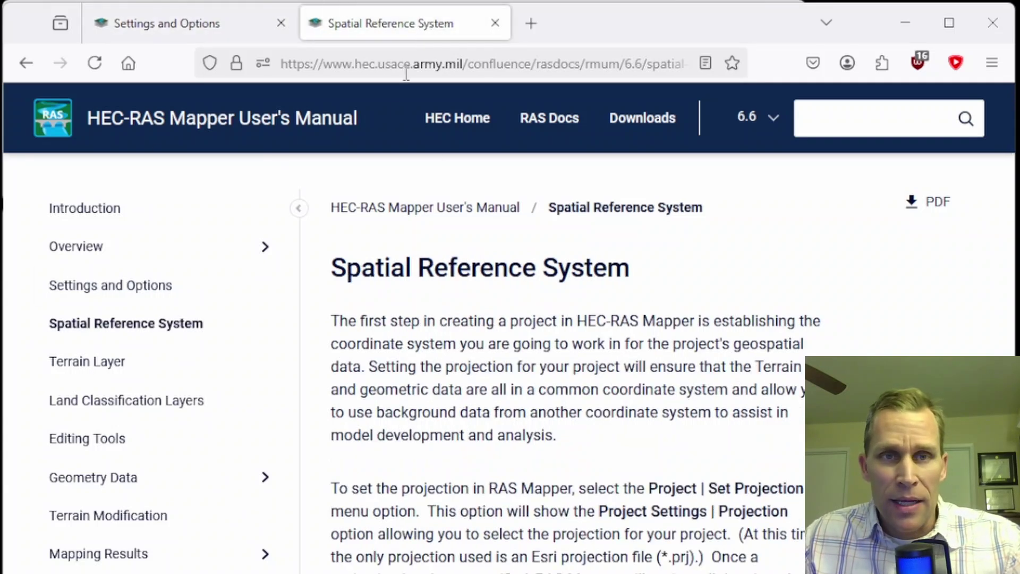
drag(333, 267, 644, 291)
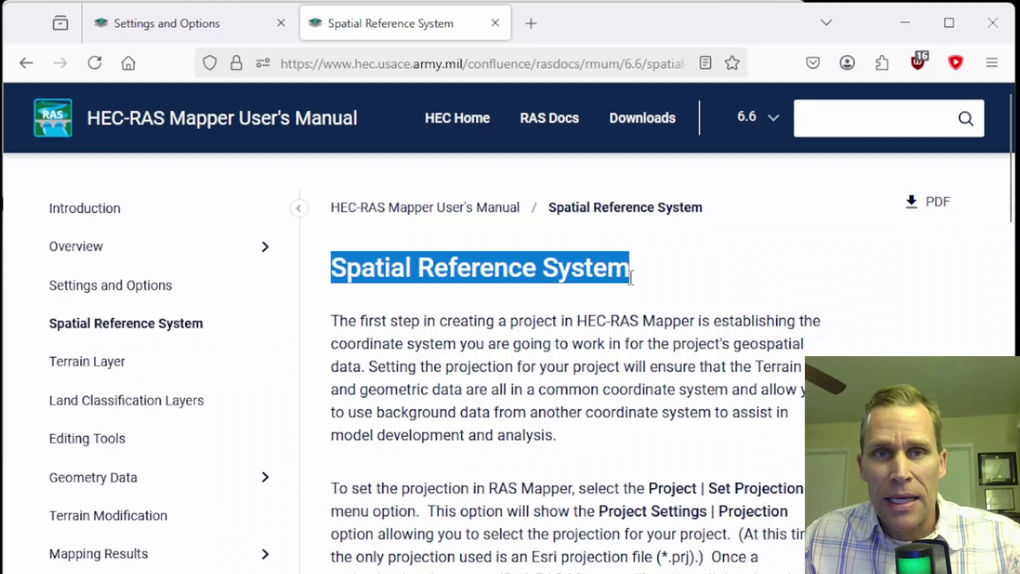
click(903, 24)
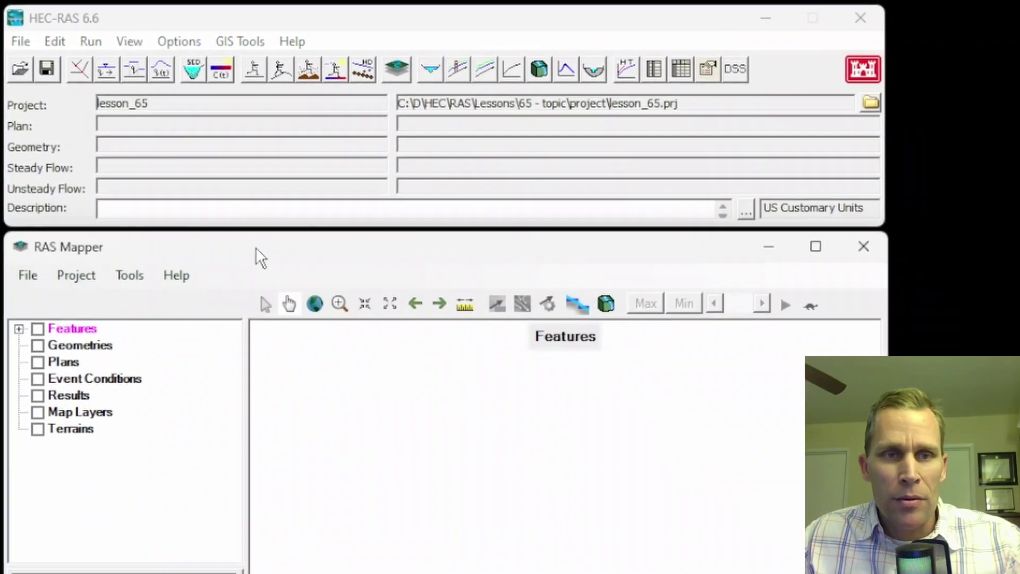
Bring RAS Mapper forward and open its Options dialog from the Tools menu.
click(243, 43)
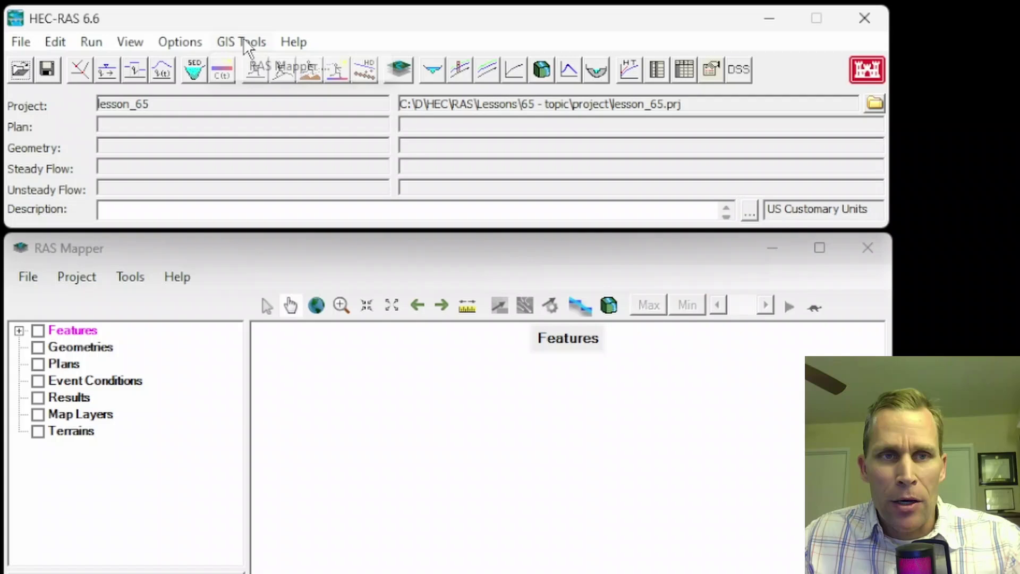
click(257, 64)
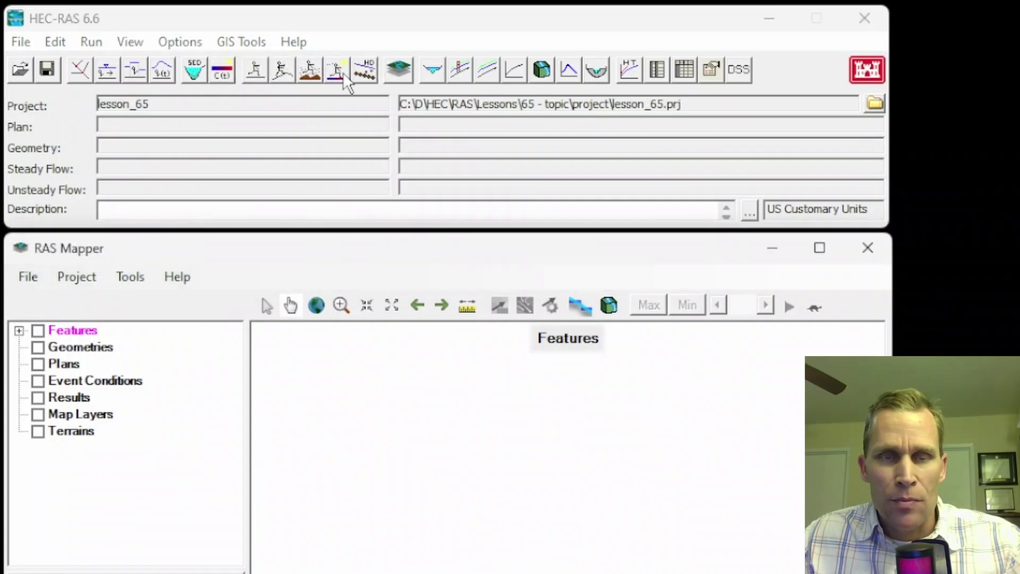
click(405, 72)
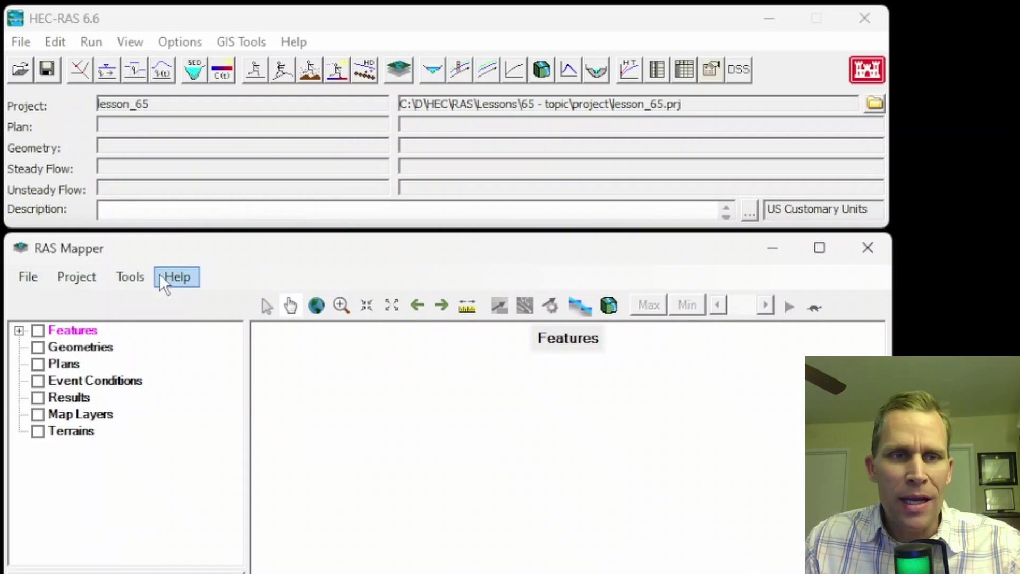
click(130, 277)
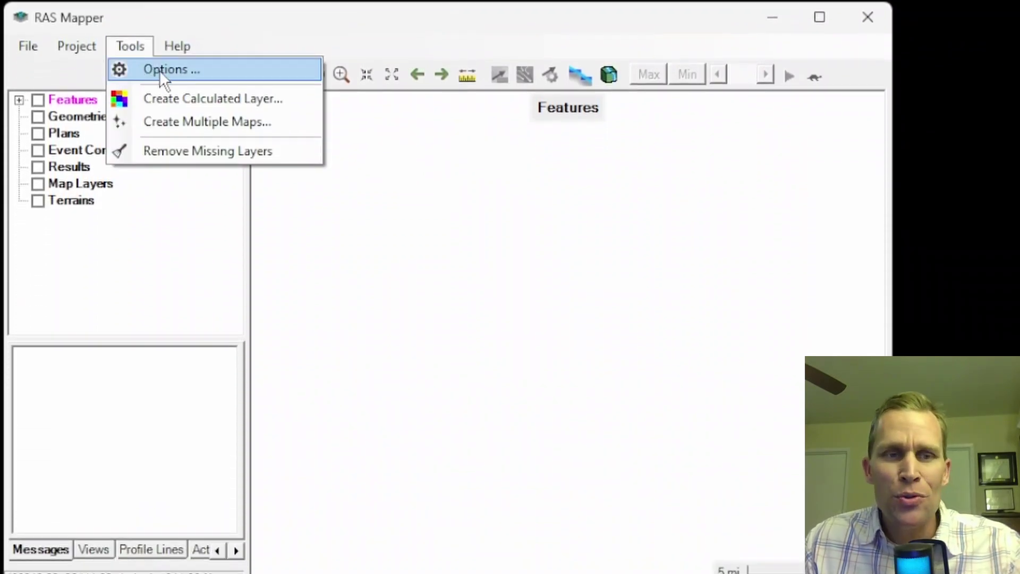
mouse_move(84, 43)
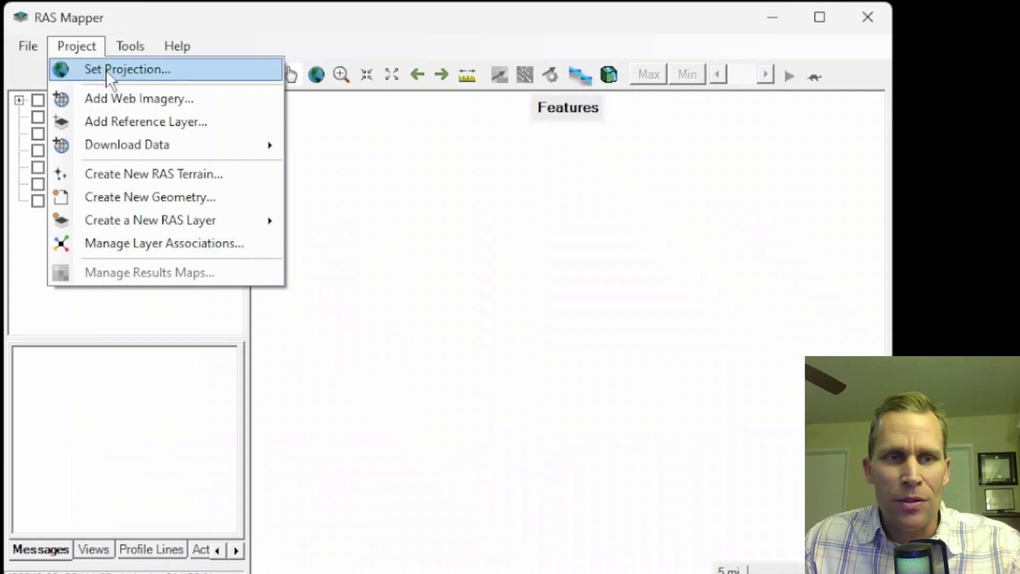
click(132, 49)
click(132, 50)
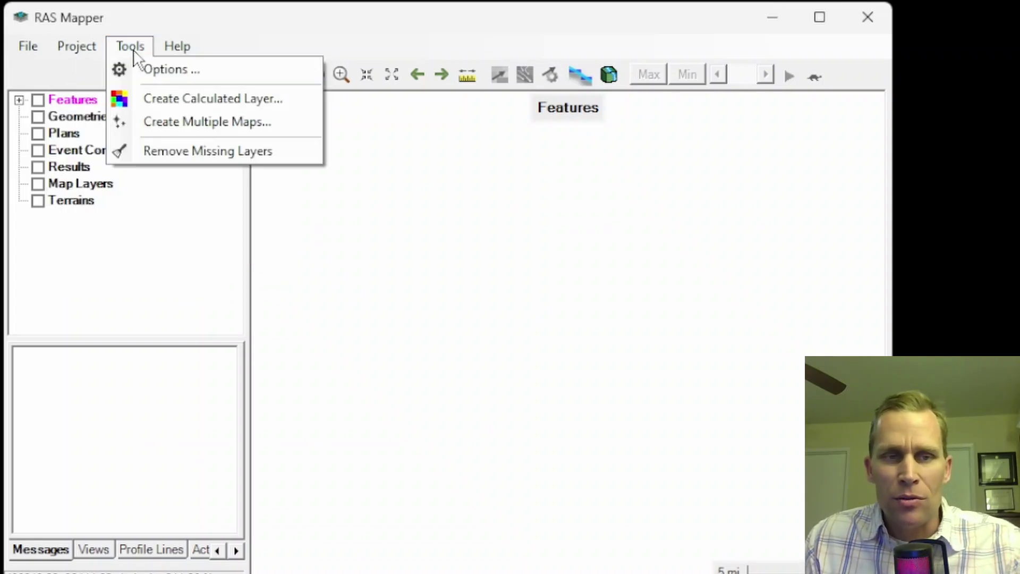
click(150, 73)
Check Global General, restore Project General defaults, then view the Projection page.
drag(334, 39, 388, 18)
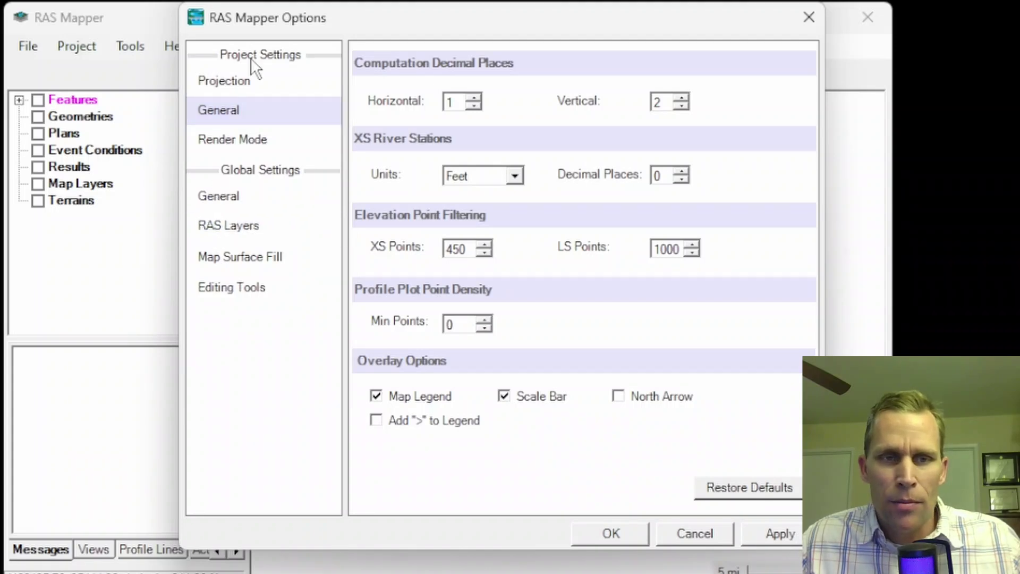
click(233, 196)
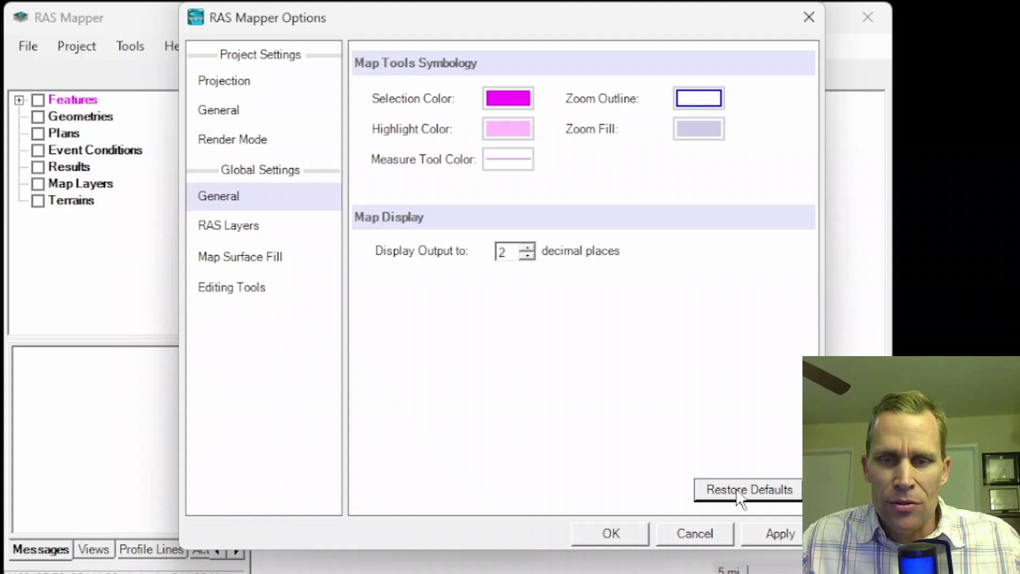
click(216, 112)
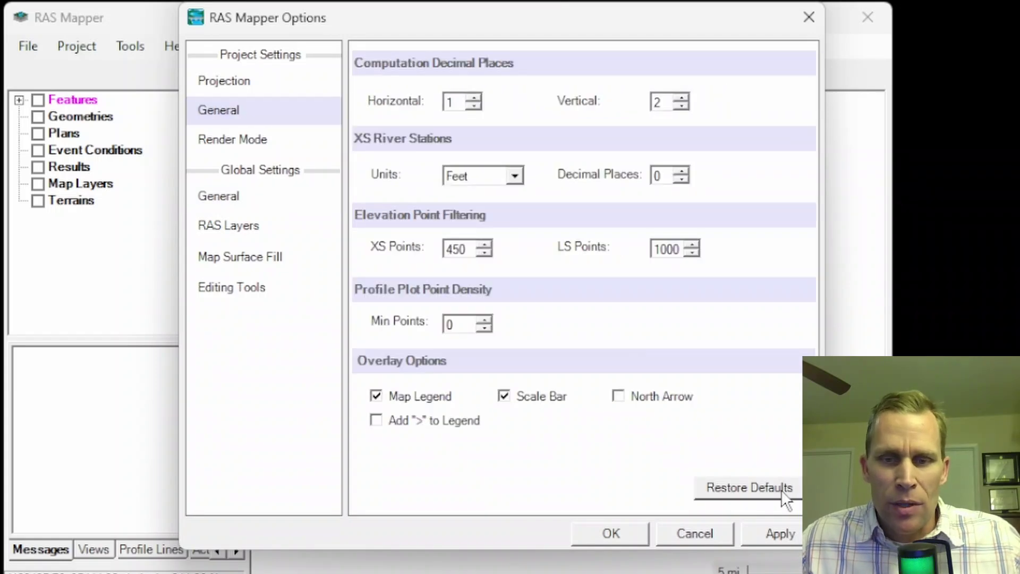
click(733, 489)
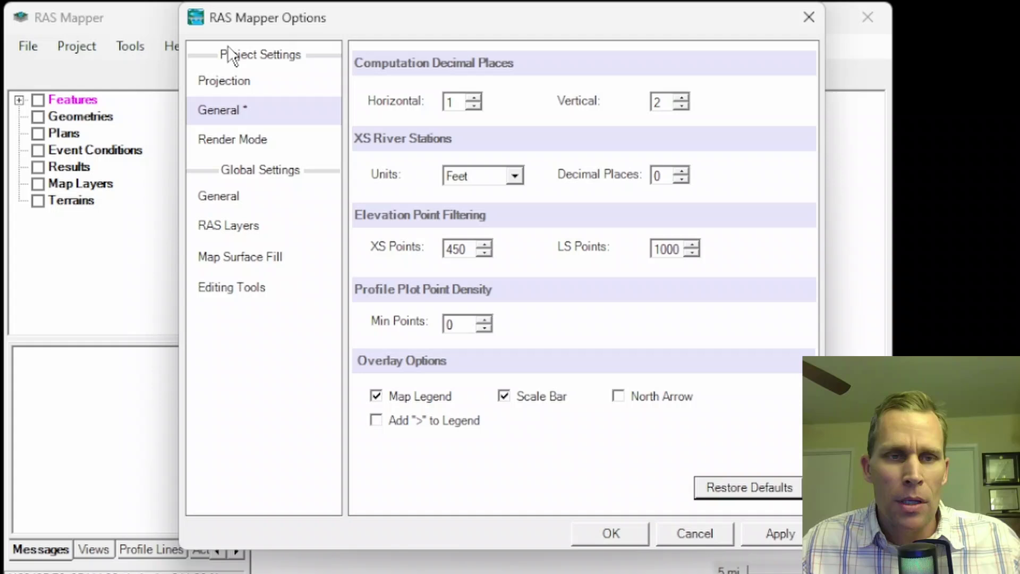
click(222, 83)
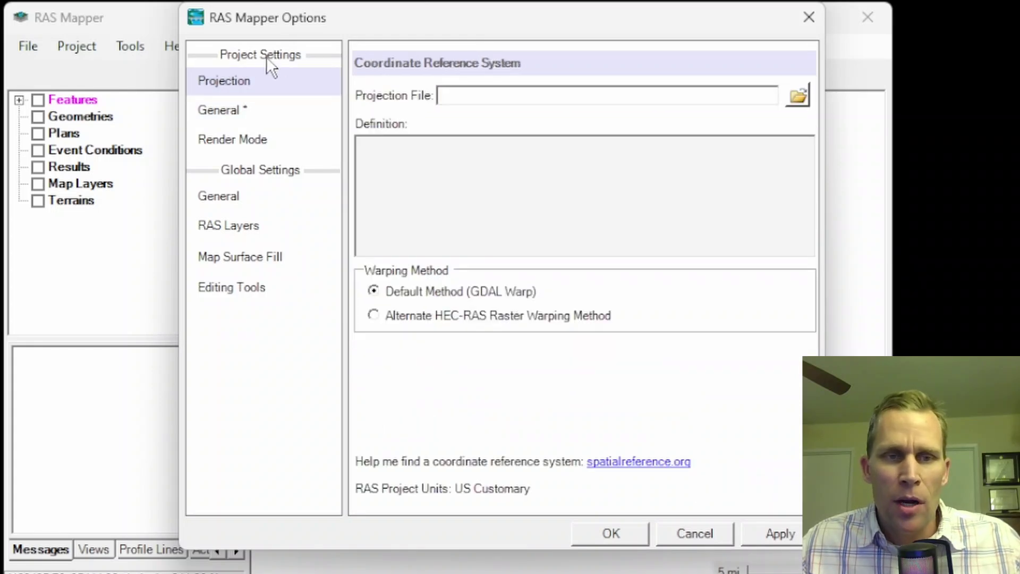
Close Options without applying, then reopen it through Project > Set Projection.
click(217, 84)
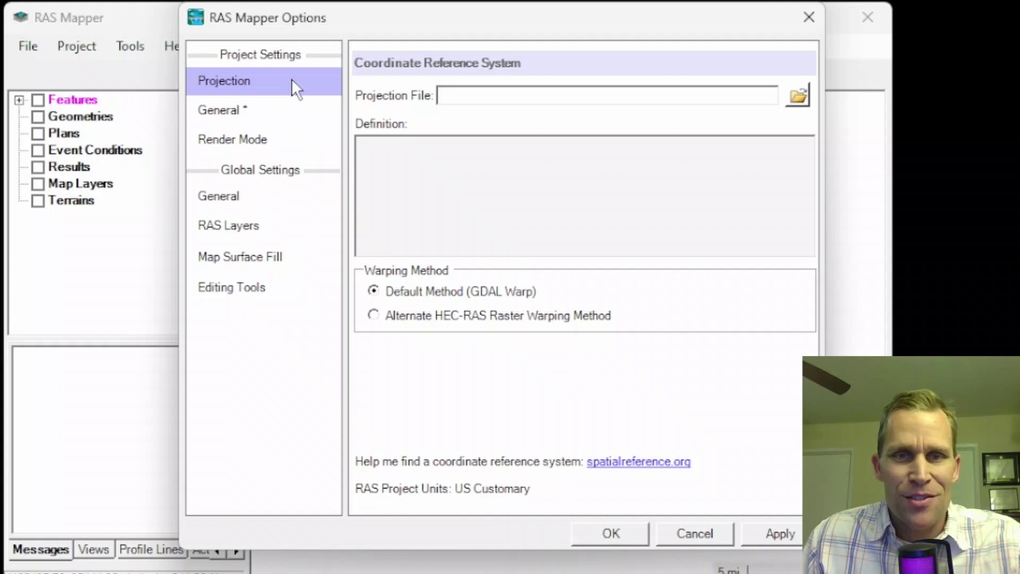
drag(301, 17, 339, 17)
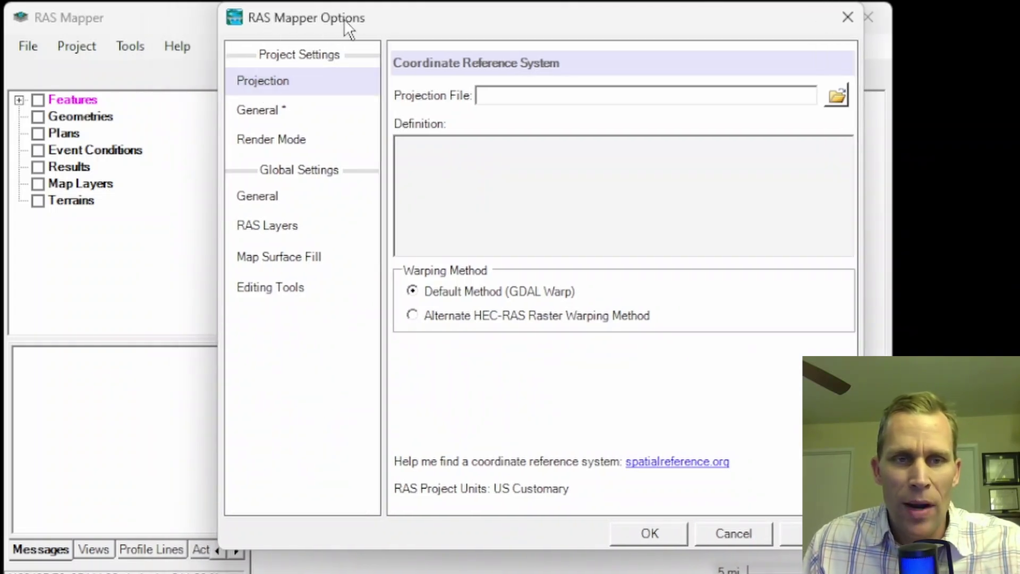
click(846, 17)
click(78, 49)
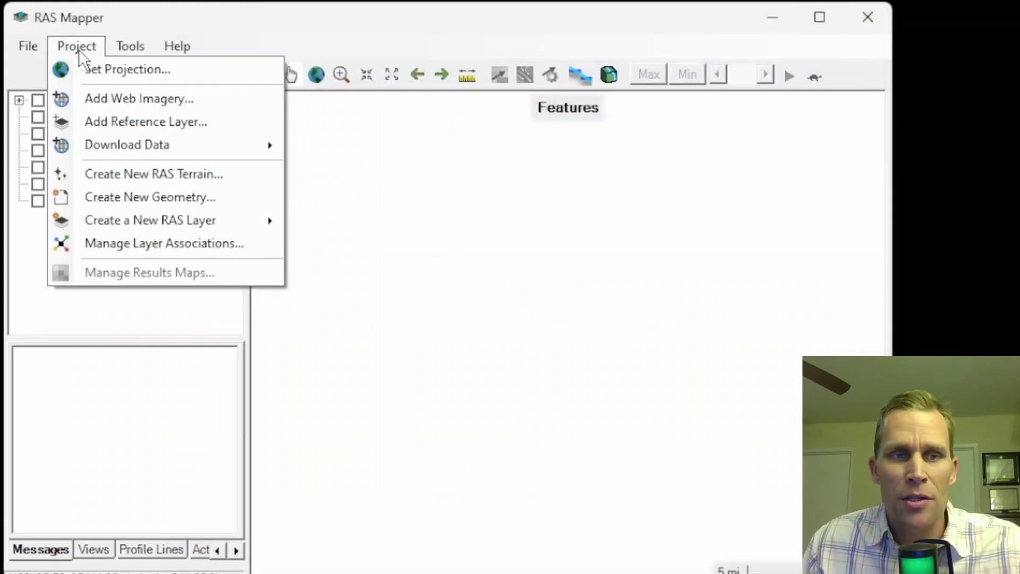
click(101, 72)
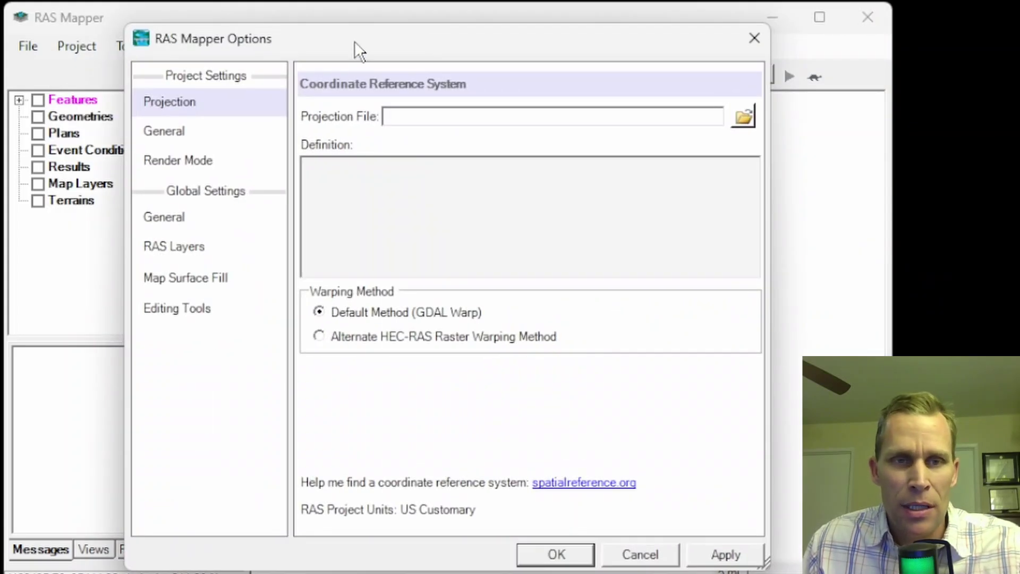
Browse for and load Albers_Equal_Area.prj as the projection file.
drag(355, 41, 452, 18)
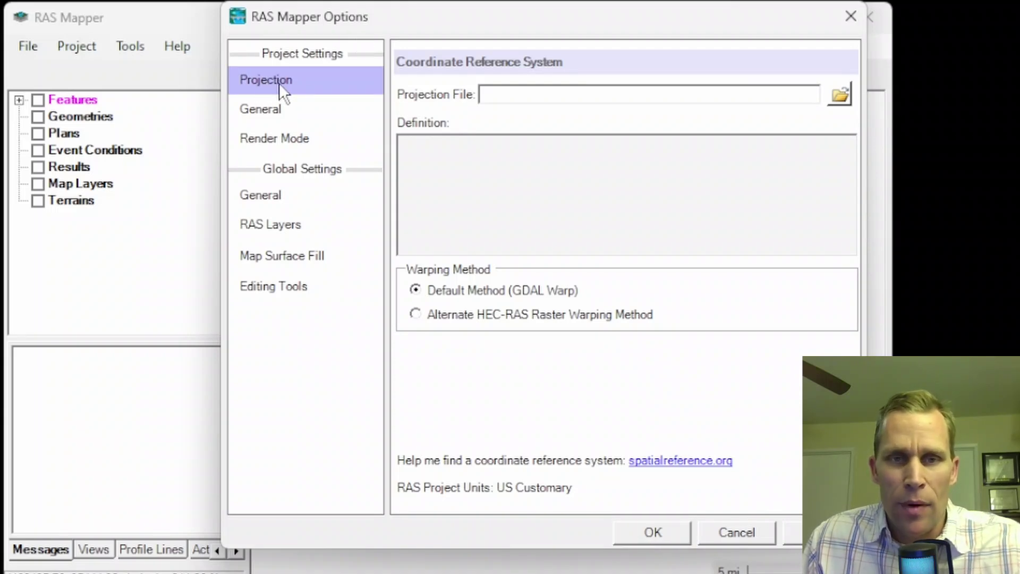
click(518, 96)
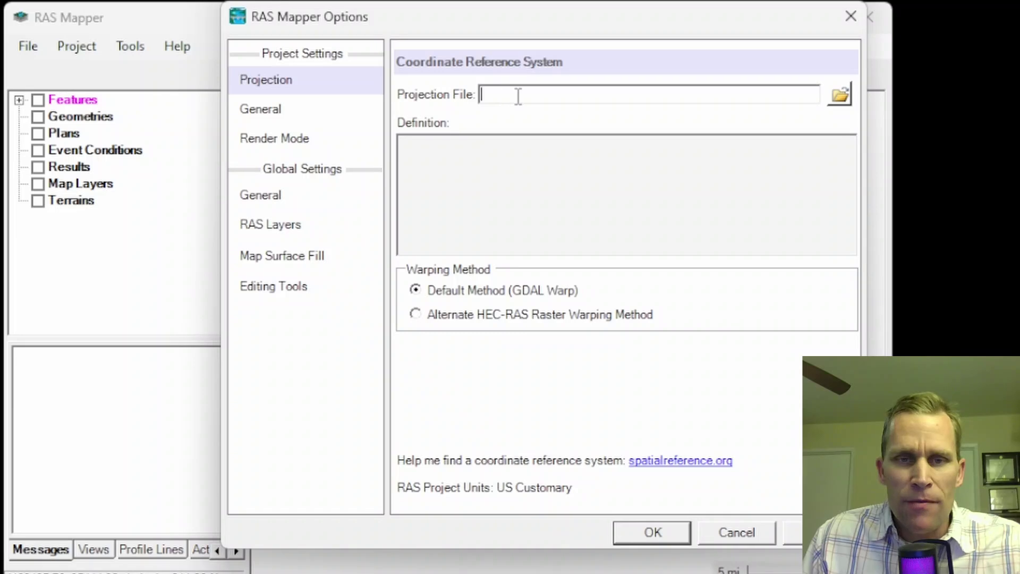
click(840, 93)
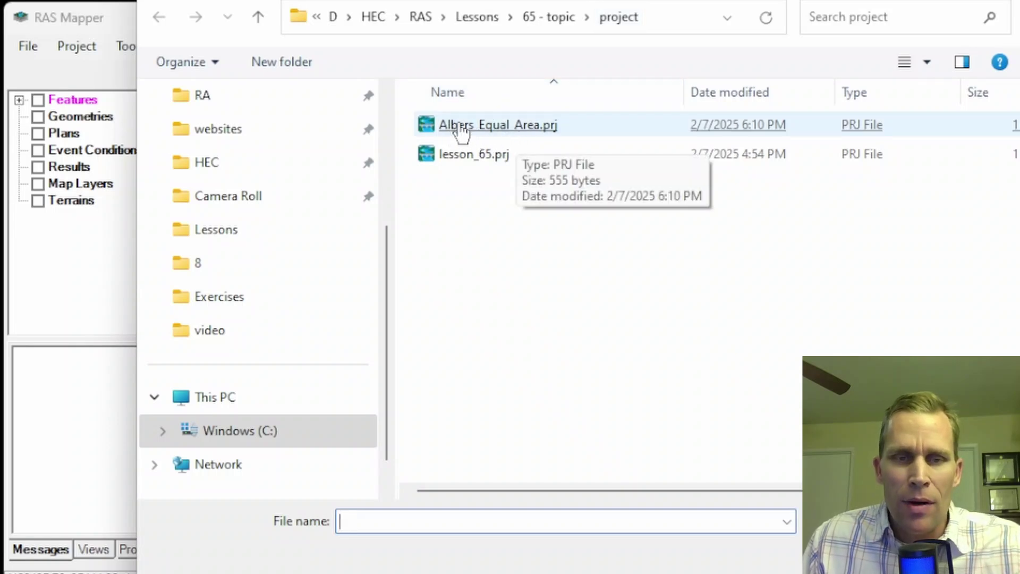
click(506, 130)
double_click(506, 128)
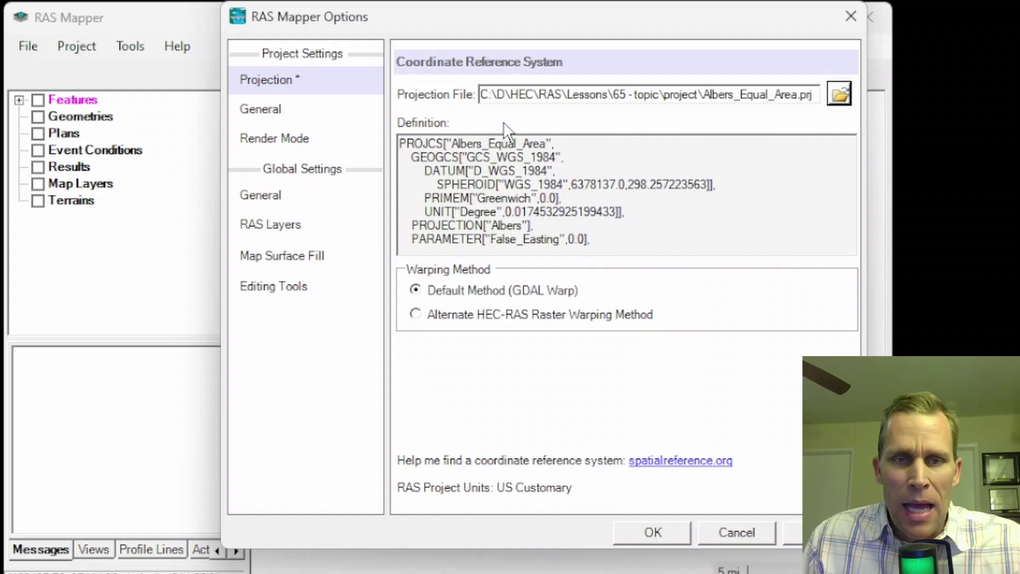
Review the projection file path and its Albers Equal Area definition text.
drag(491, 97, 864, 101)
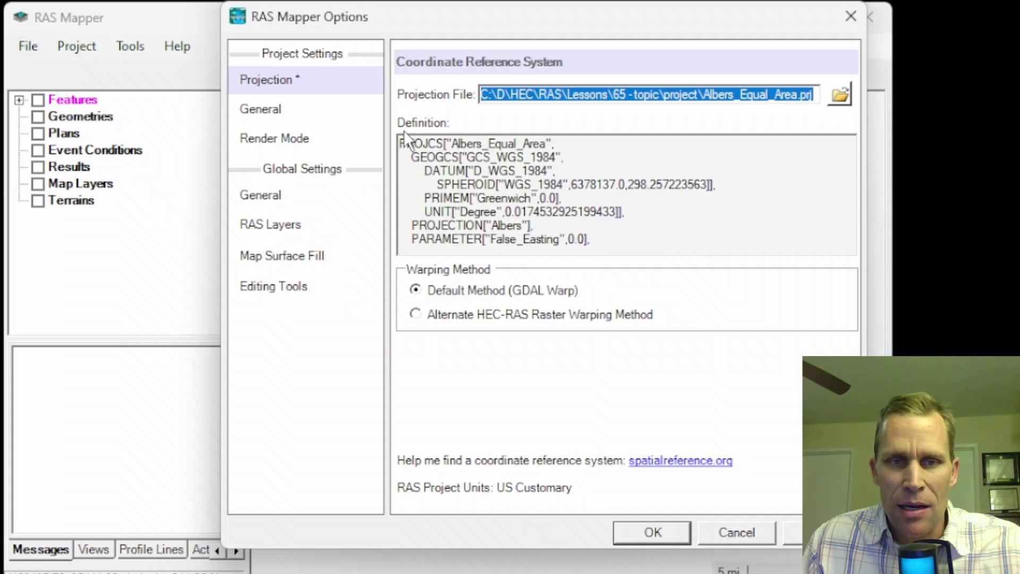
drag(414, 143, 514, 314)
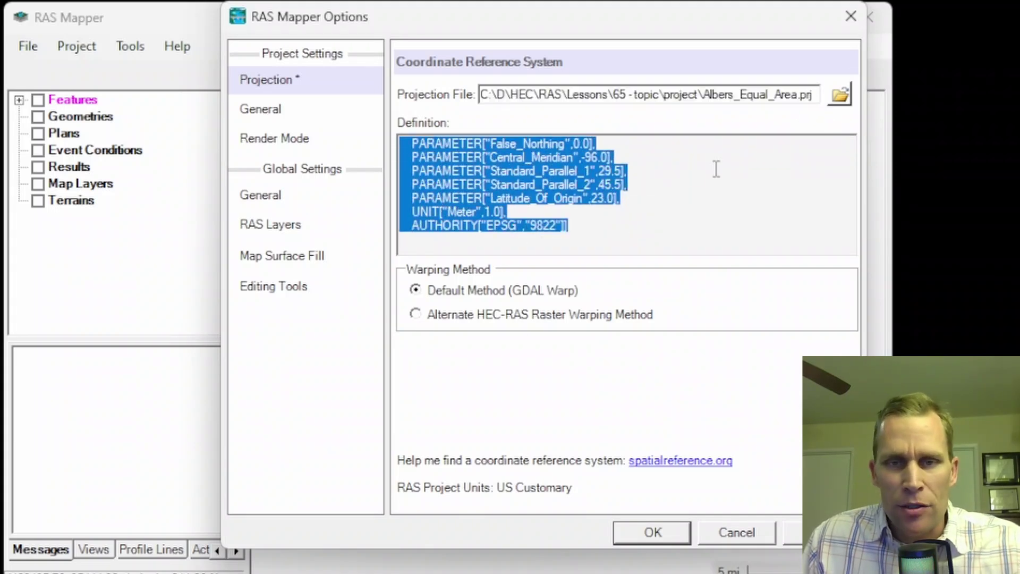
click(661, 209)
drag(612, 222, 367, 118)
click(567, 170)
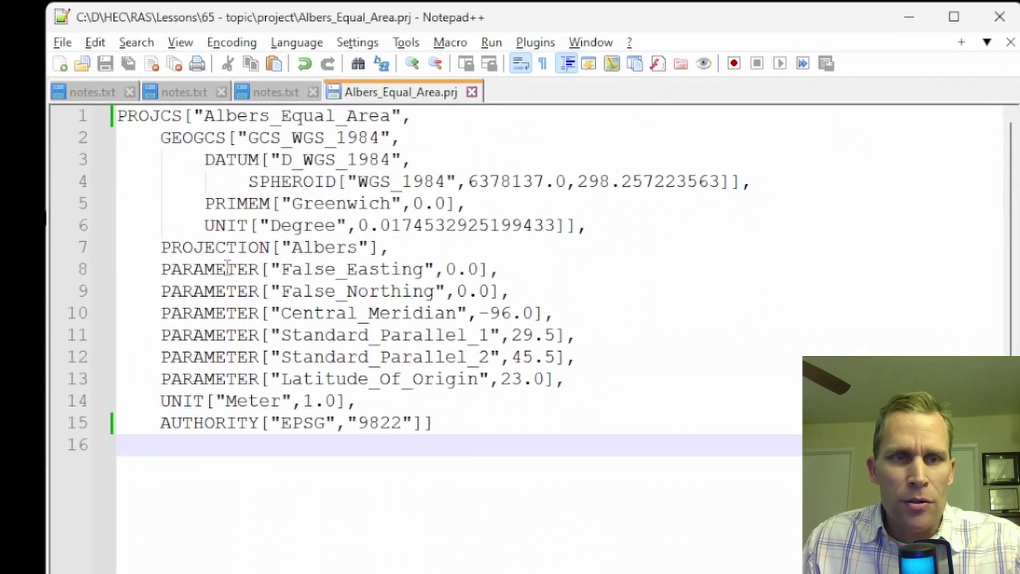
Check the EPSG 9822 authority code on line 15, then minimize Notepad++.
drag(439, 427, 117, 116)
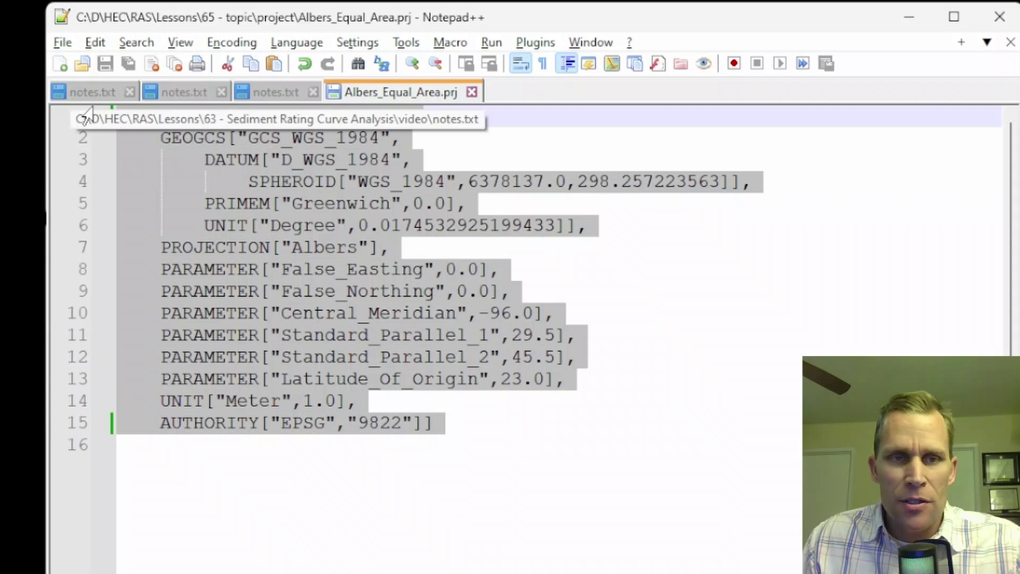
click(400, 402)
double_click(308, 423)
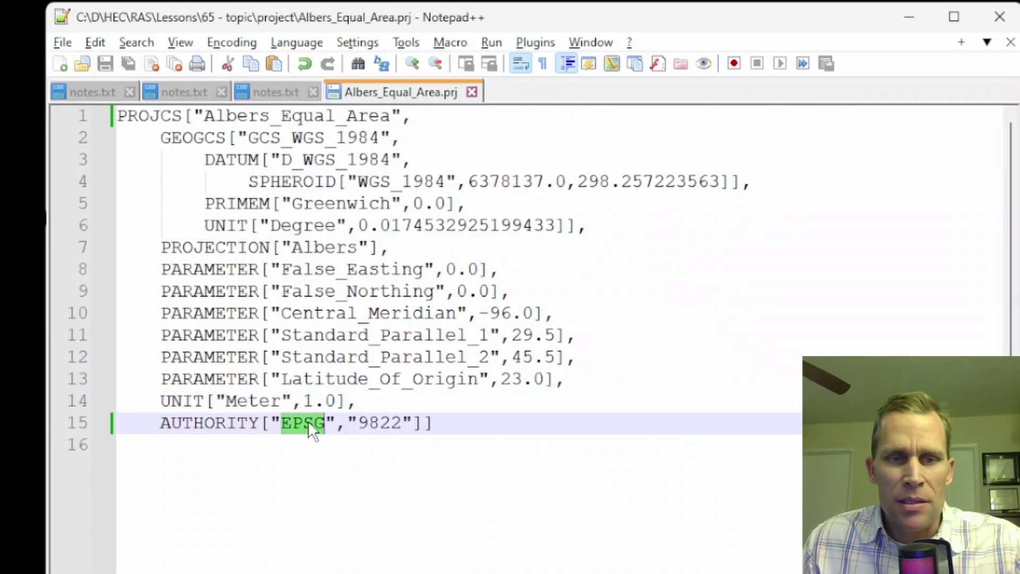
double_click(366, 425)
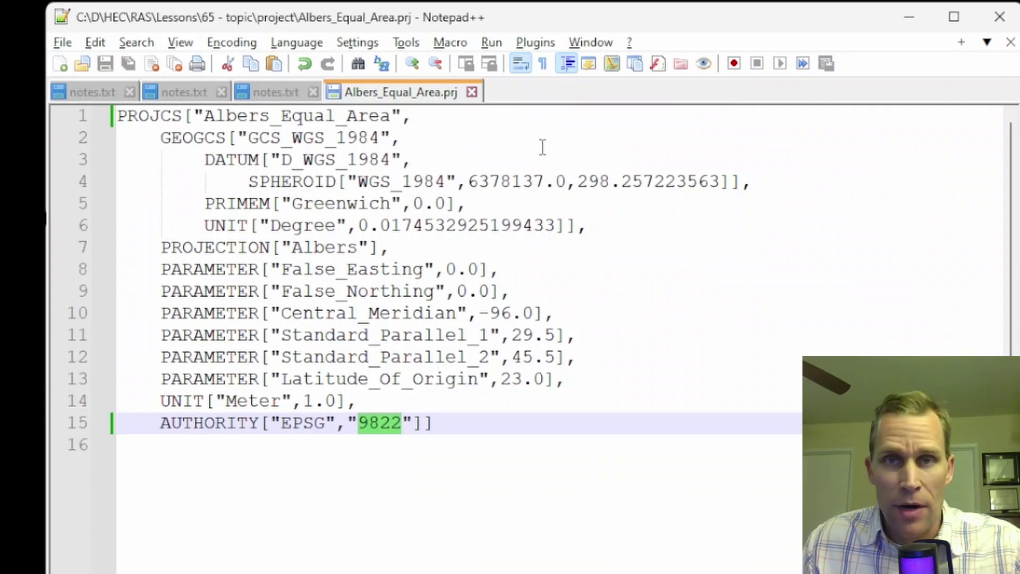
click(909, 19)
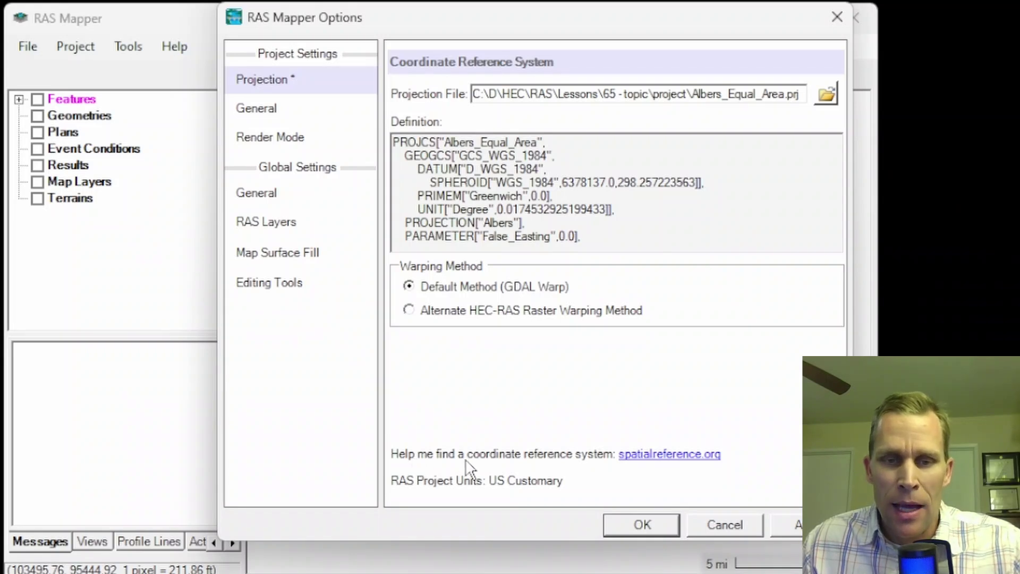
Open spatialreference.org and its EPSG reference list, comparing against the projection file.
click(651, 460)
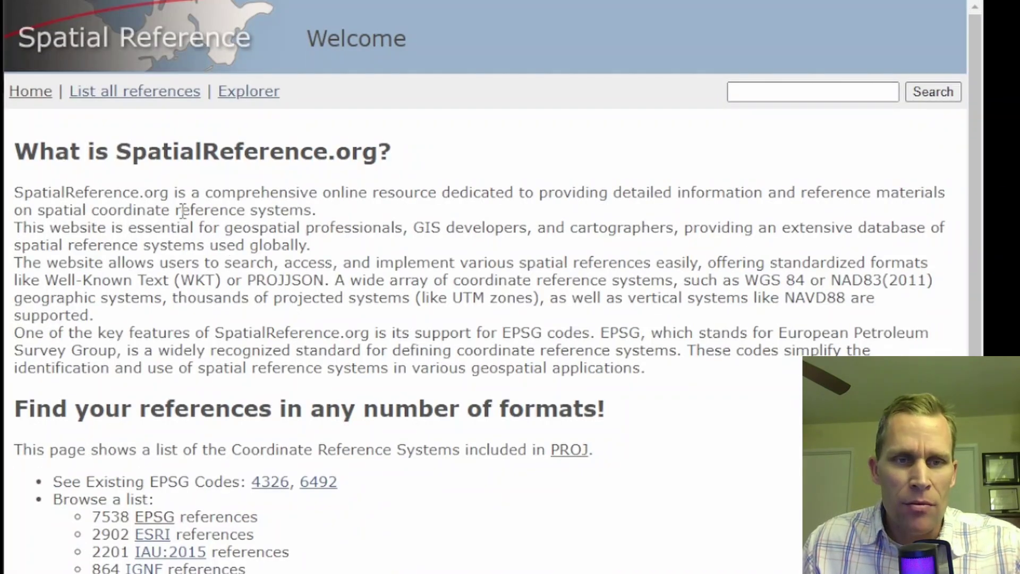
drag(144, 194, 272, 347)
click(733, 422)
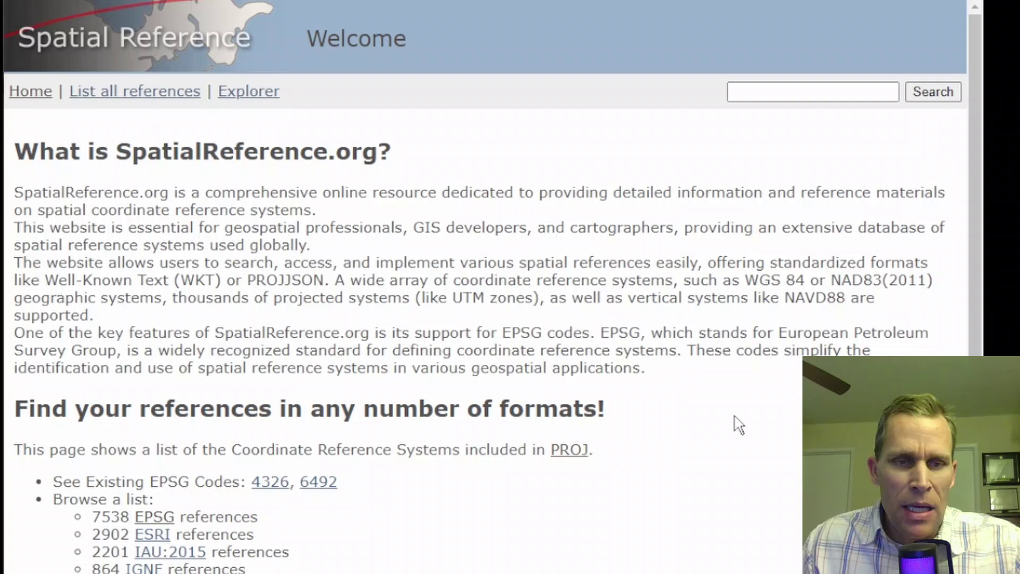
scroll(730, 422, down, 5)
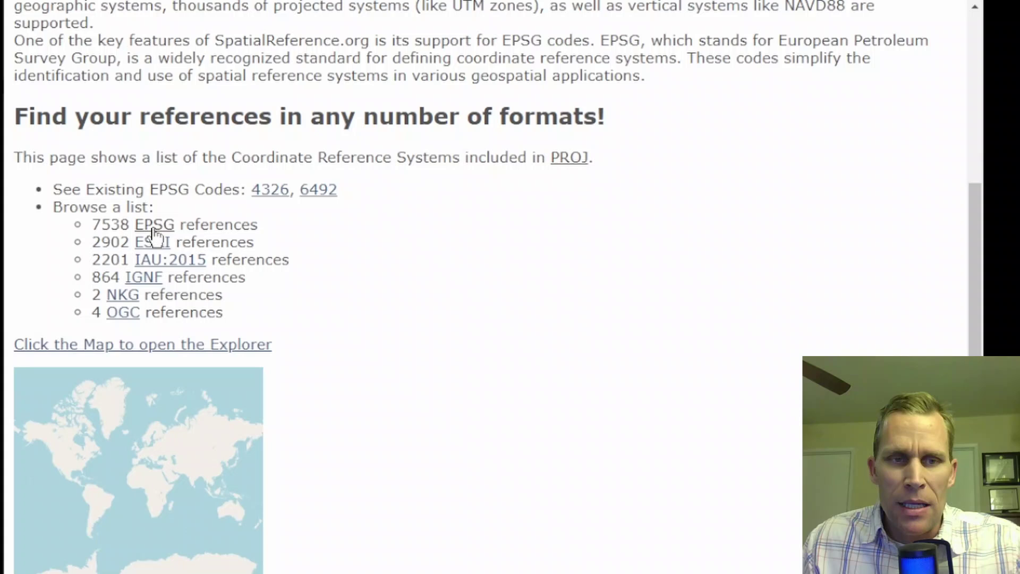
click(153, 227)
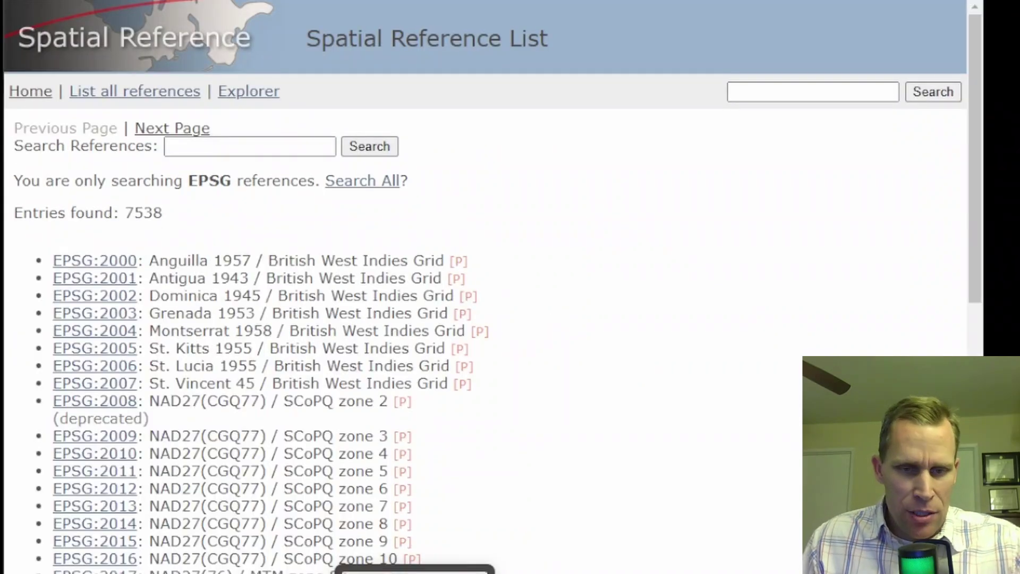
key(alt+Tab)
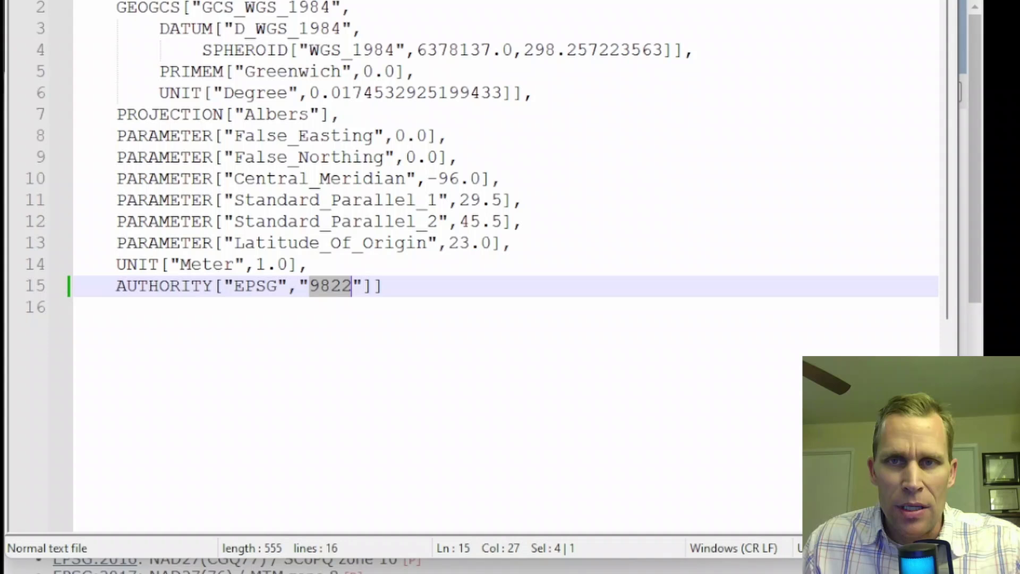
key(alt+Tab)
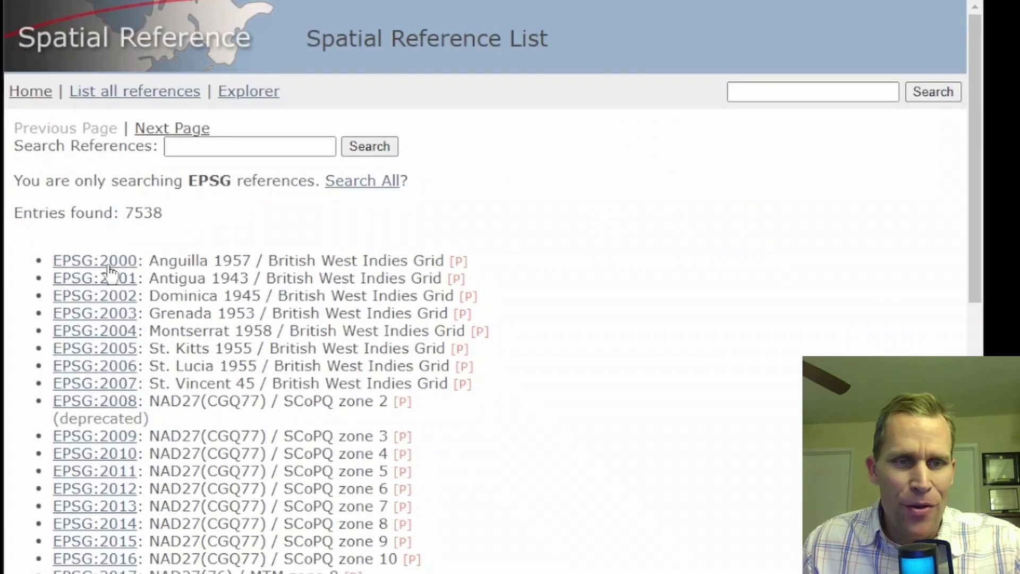
Page forward through the EPSG list to EPSG:2226, NAD83 / California zone 2 (ftUS).
drag(176, 261, 244, 384)
scroll(329, 361, down, 9)
scroll(331, 355, down, 4)
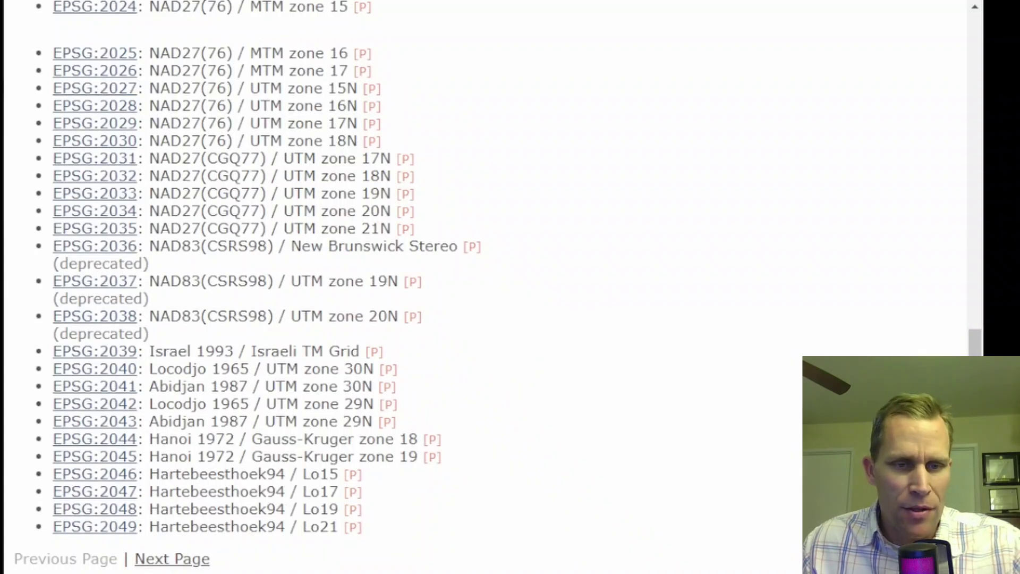
click(164, 559)
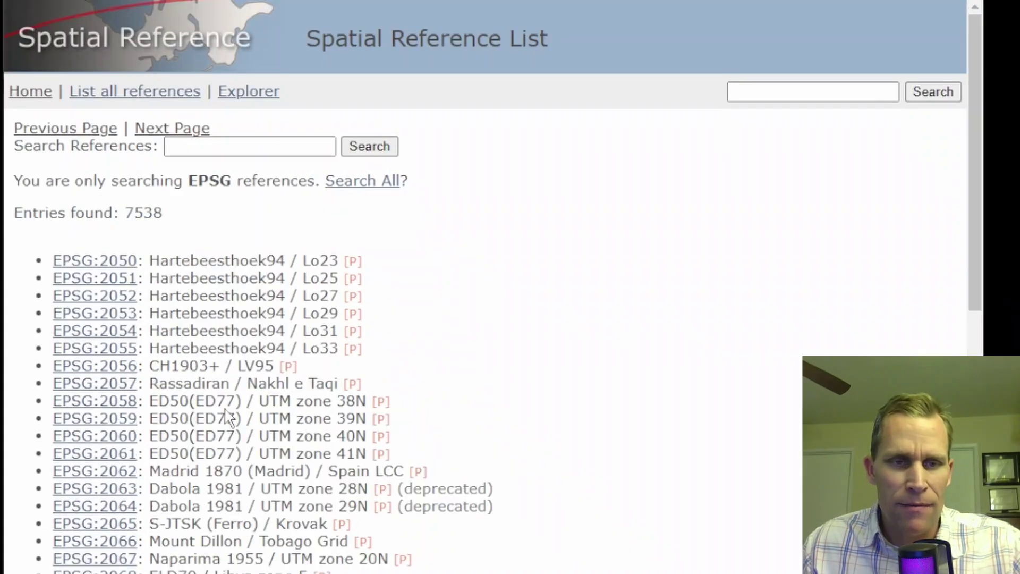
scroll(229, 418, down, 9)
scroll(226, 406, down, 3)
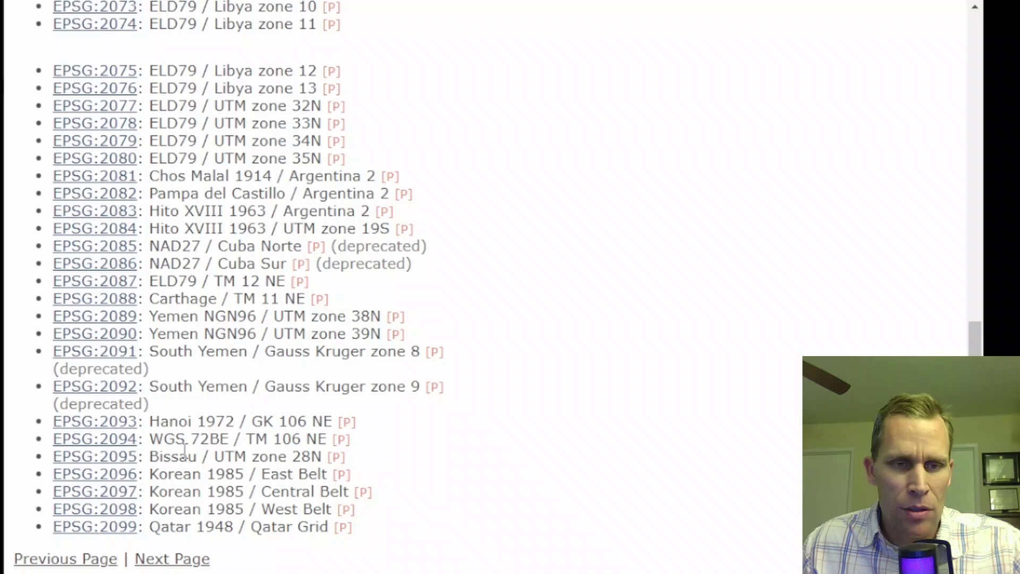
click(179, 564)
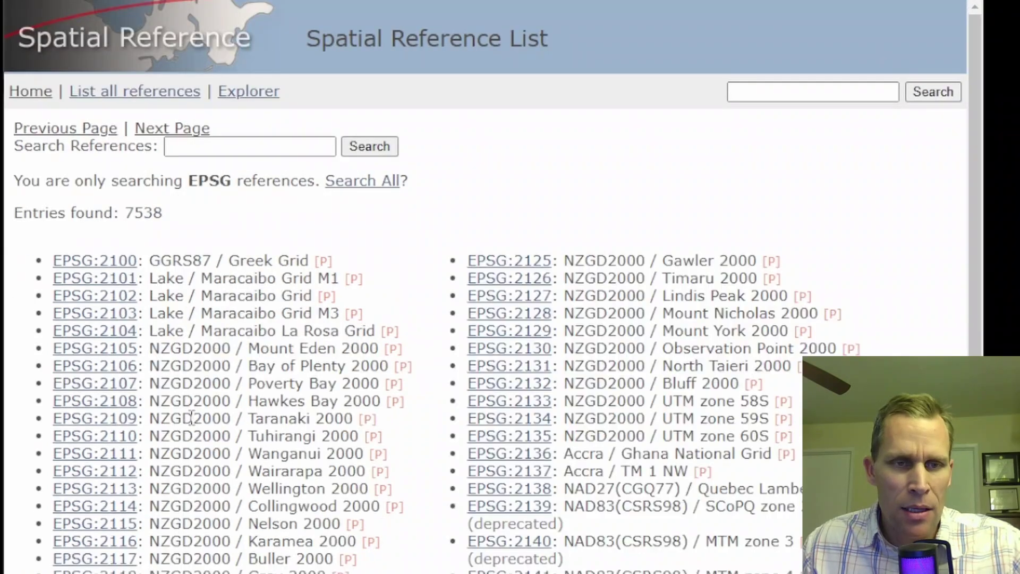
scroll(193, 414, down, 7)
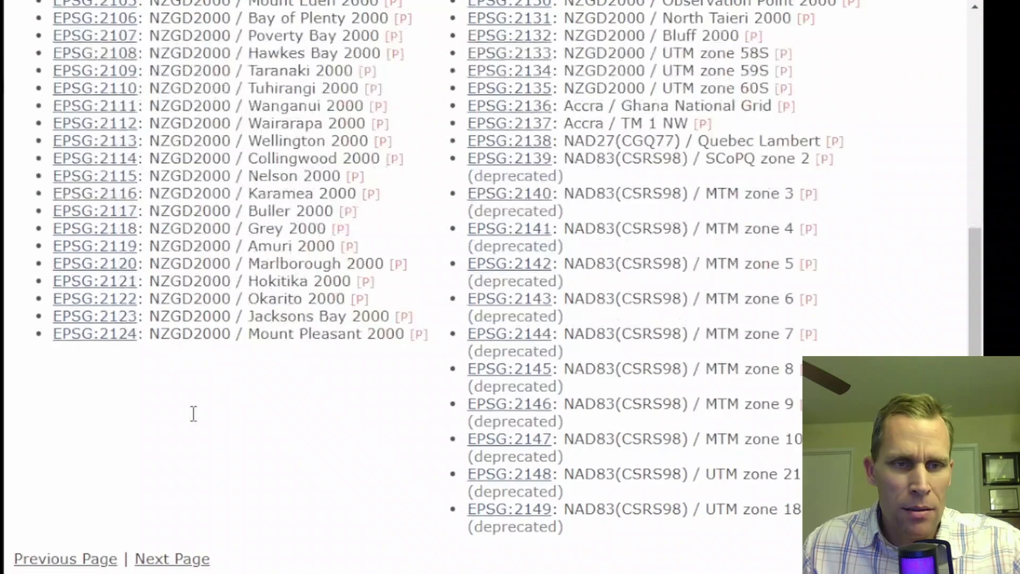
click(198, 560)
scroll(215, 470, down, 10)
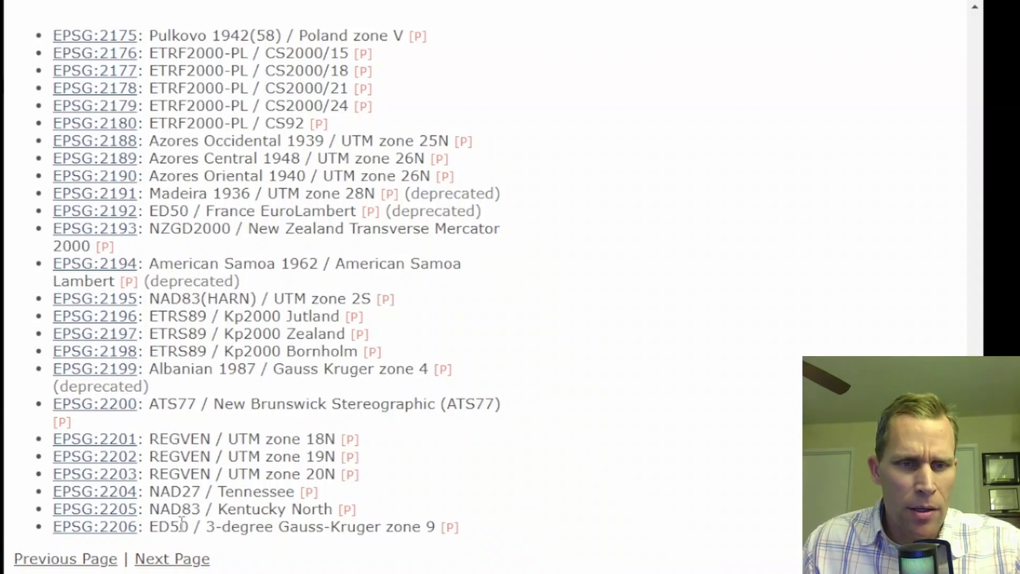
click(170, 562)
scroll(212, 478, down, 7)
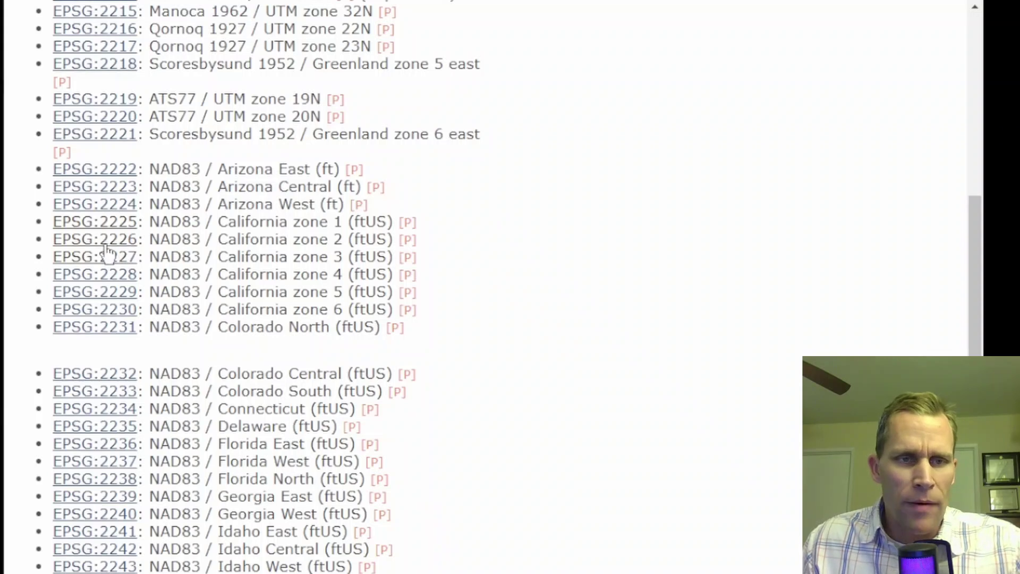
drag(218, 239, 370, 241)
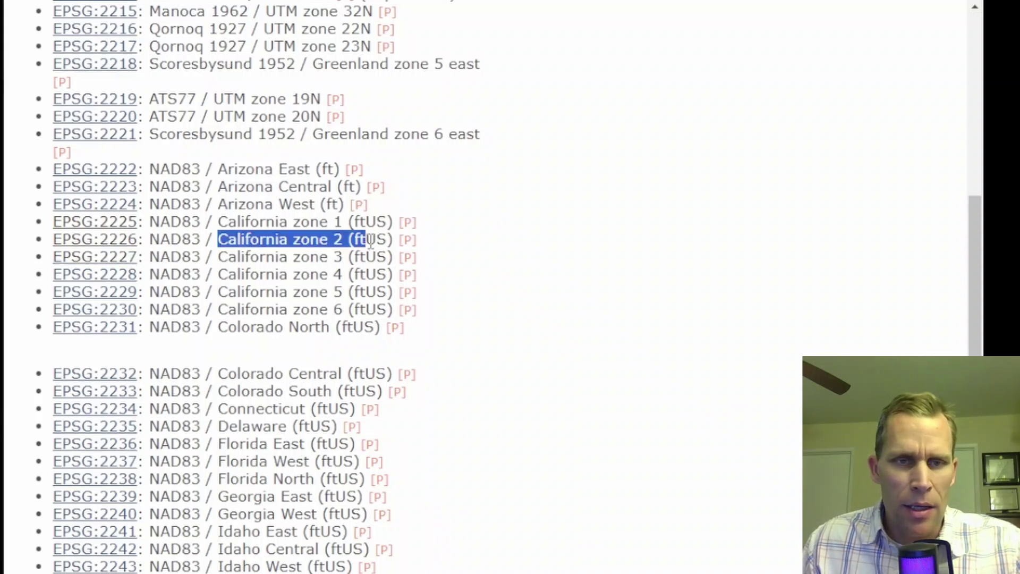
Open the EPSG:2226 page and review its properties, WGS84 bounds and covered counties.
click(106, 246)
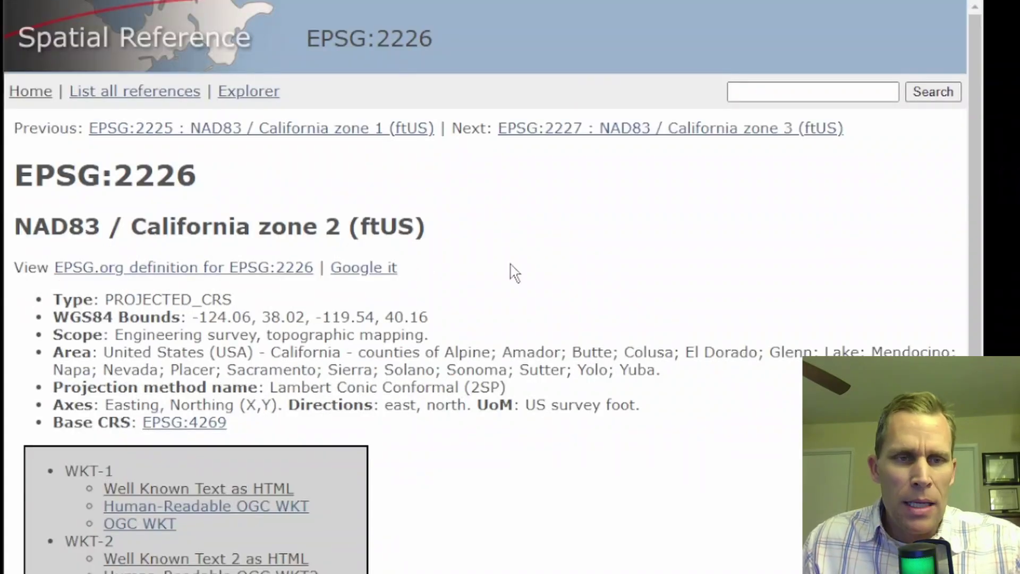
scroll(511, 275, down, 3)
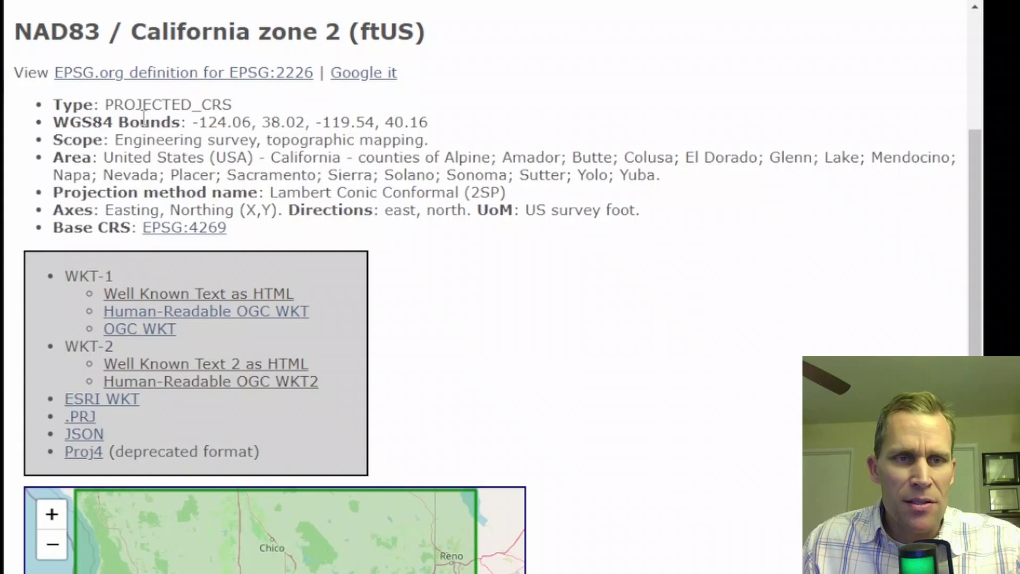
drag(144, 114, 228, 226)
drag(187, 122, 480, 131)
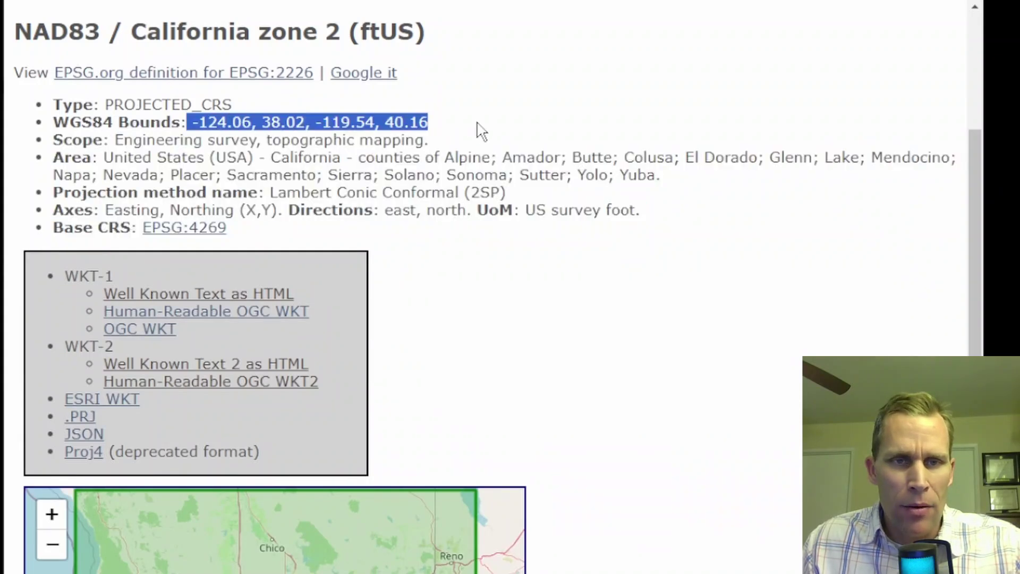
drag(204, 158, 670, 178)
scroll(602, 273, down, 3)
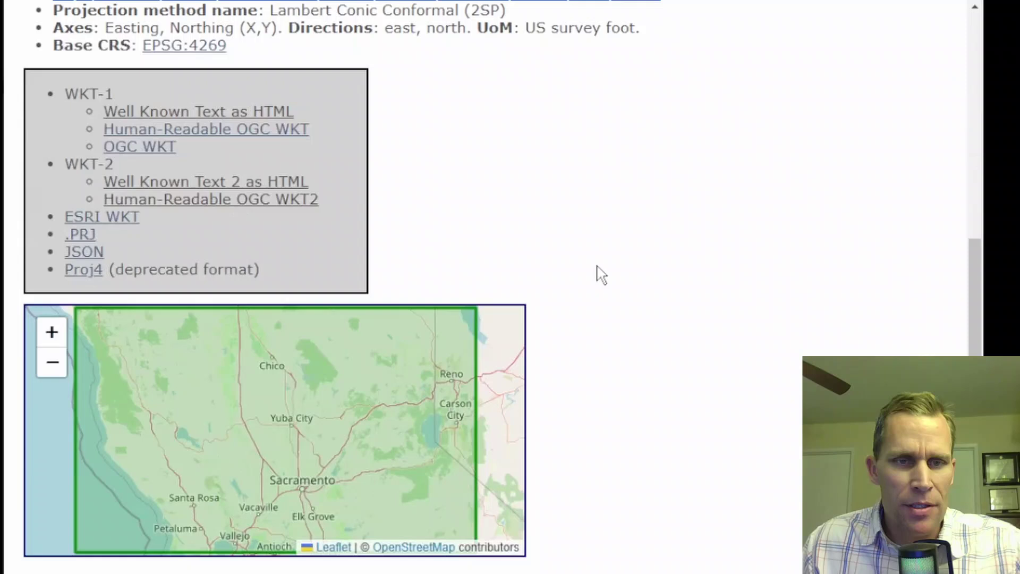
scroll(376, 456, down, 2)
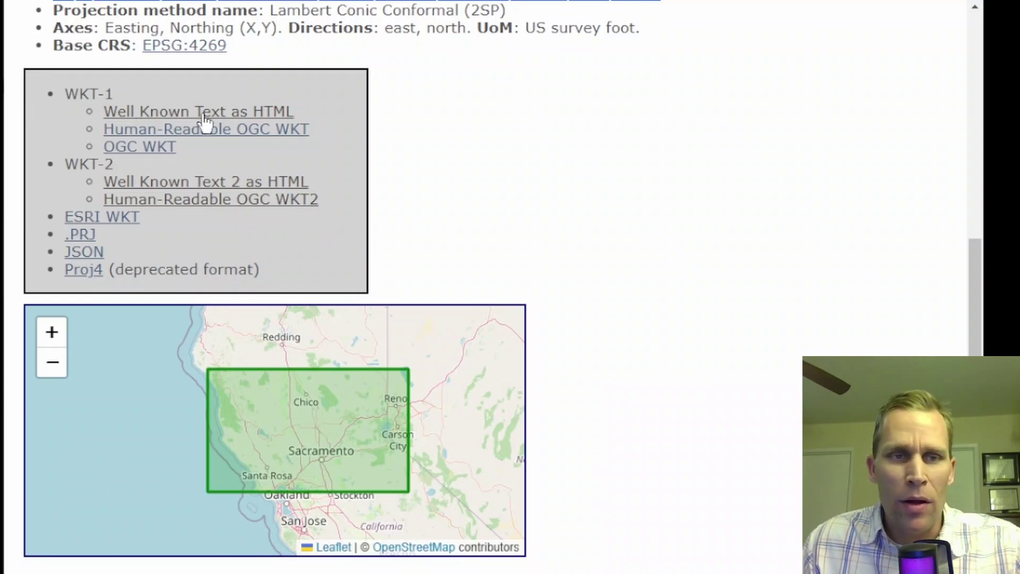
Copy the full human-readable OGC WKT definition of EPSG:2226.
click(173, 129)
drag(211, 431, 20, 154)
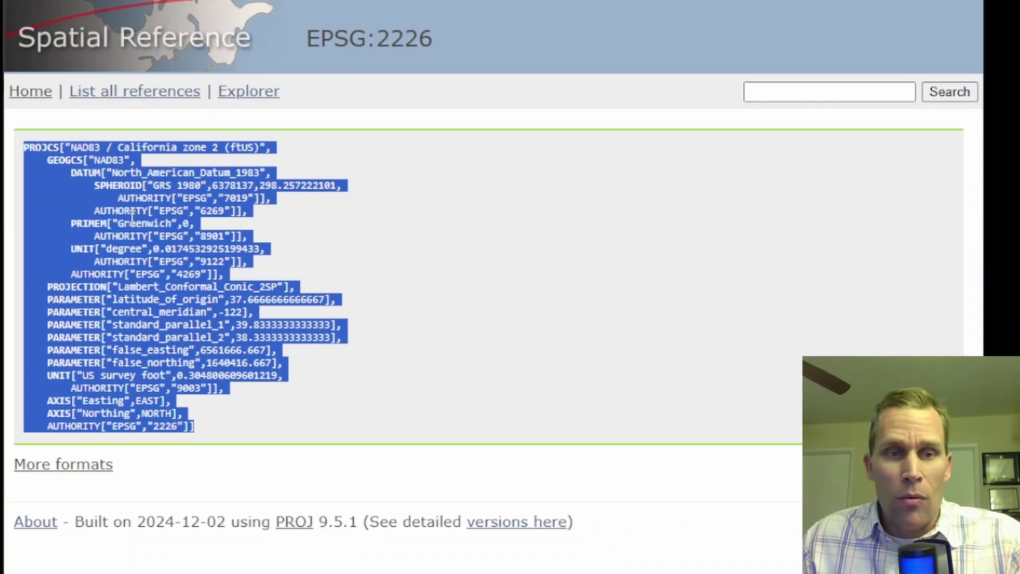
right_click(145, 263)
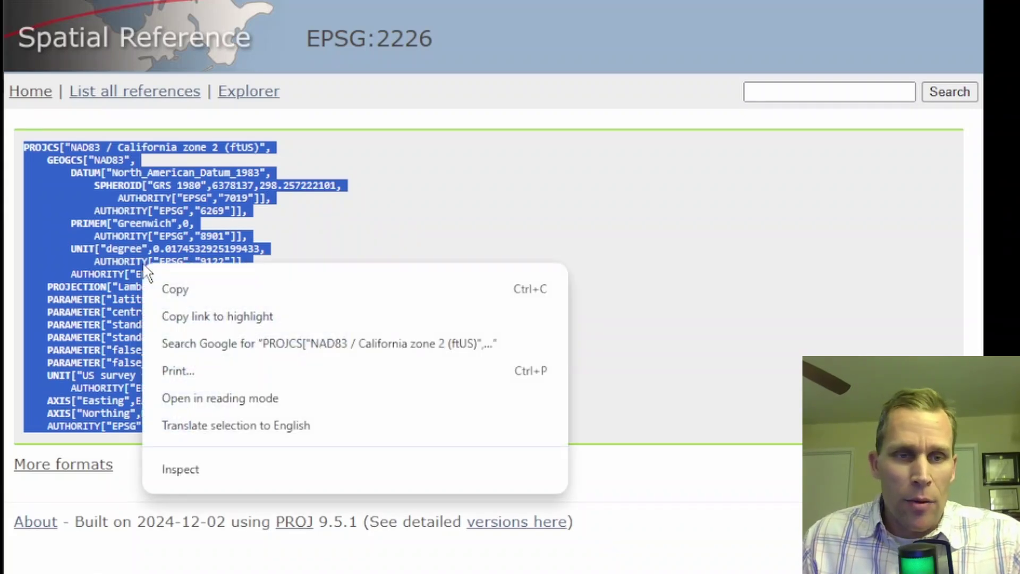
click(178, 291)
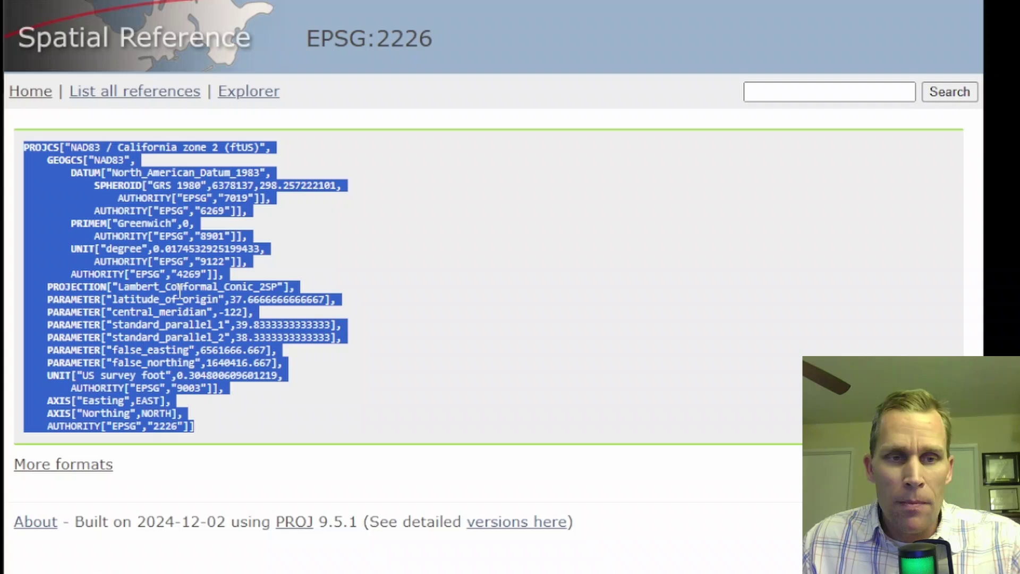
Create a new file WKT_ESPG_2226.prj in the project folder and open it.
click(93, 553)
right_click(290, 265)
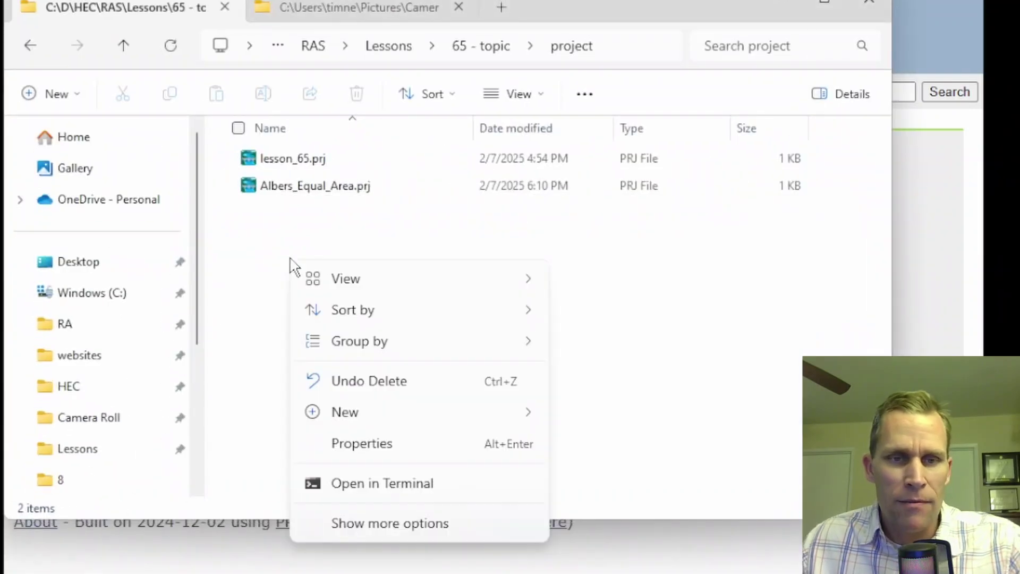
mouse_move(357, 415)
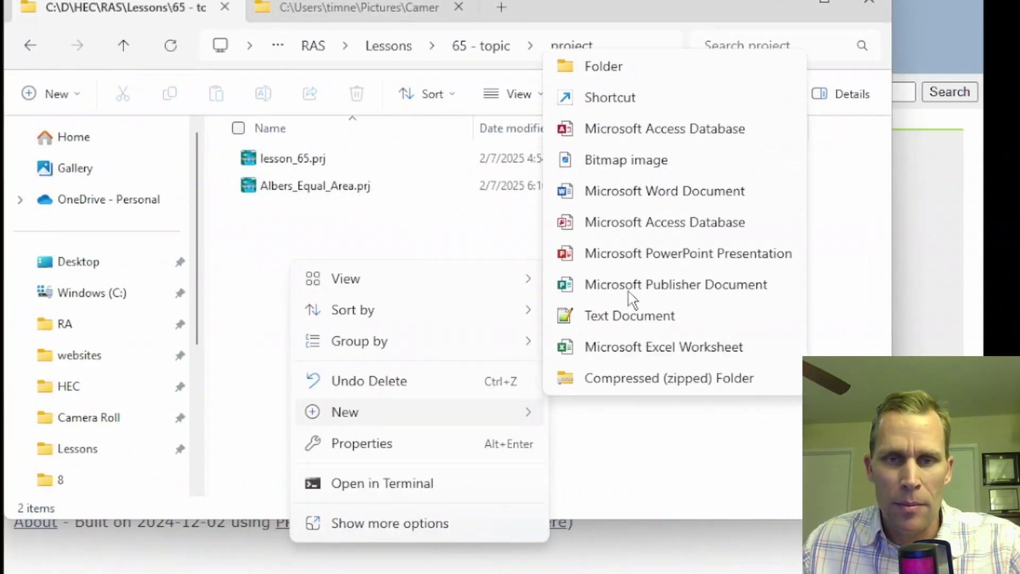
click(607, 316)
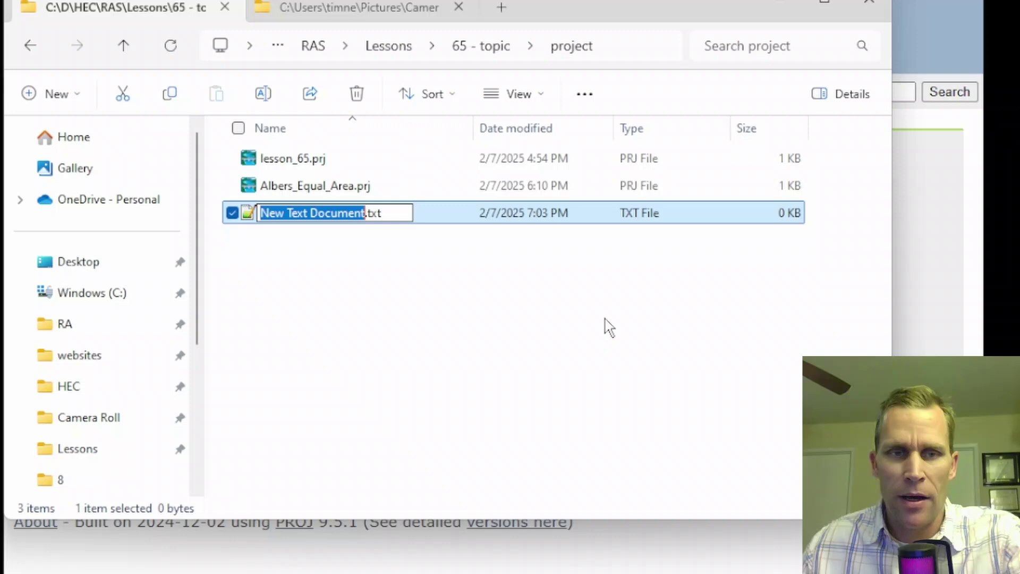
text(WKT_ES)
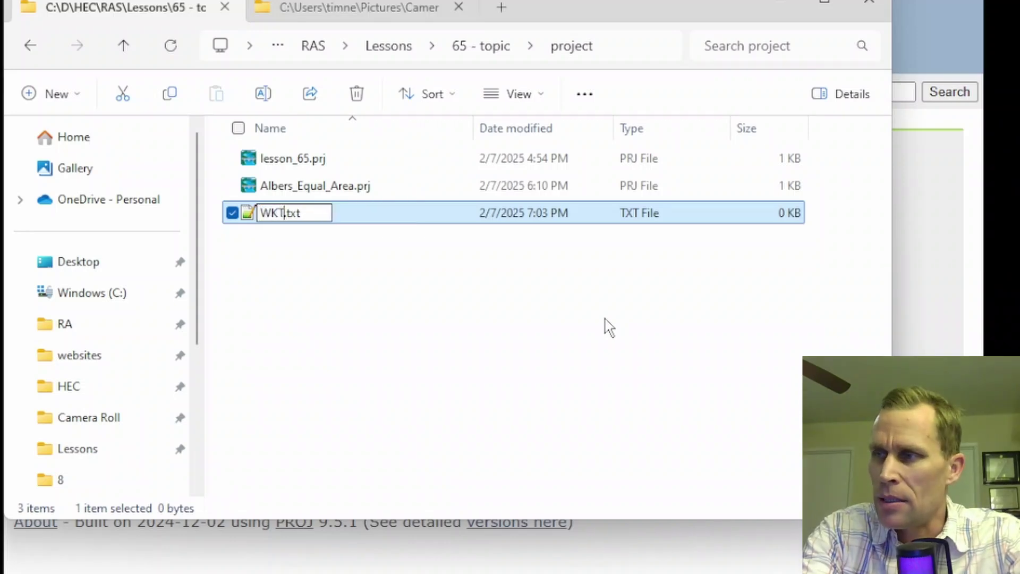
text(PG_2226)
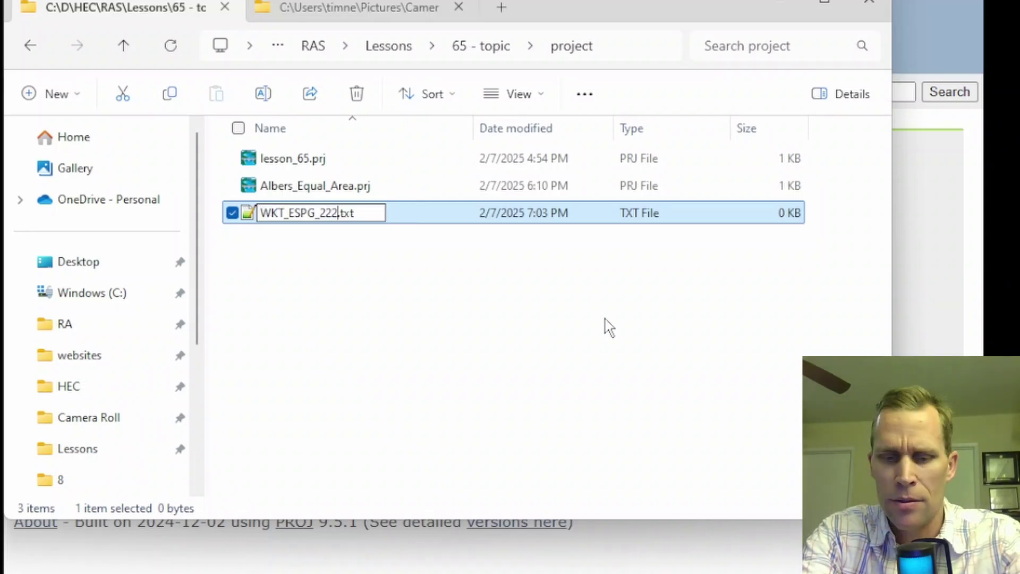
text(.prj)
key(Delete)
key(Delete)
key(Delete)
key(Delete)
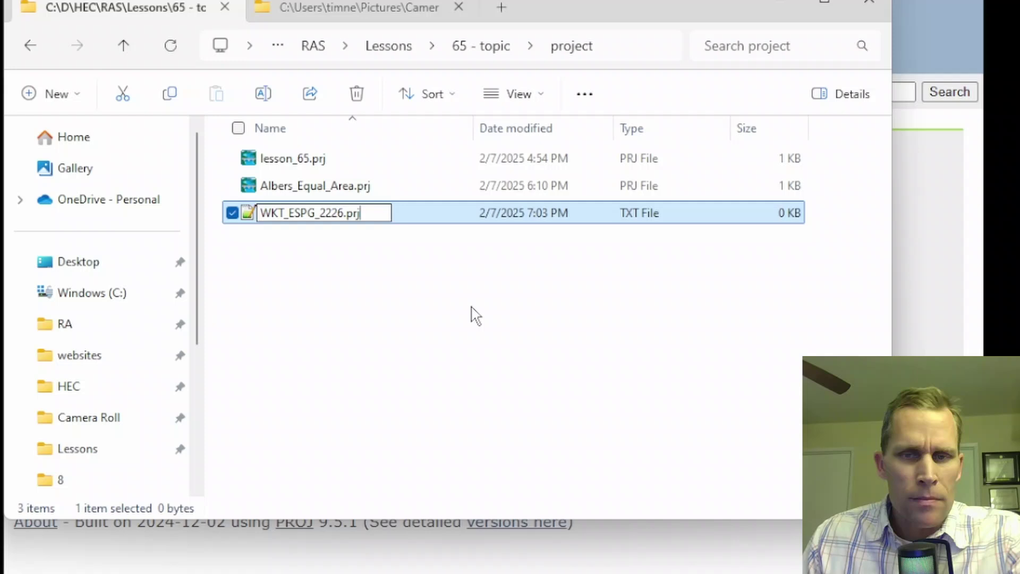
key(Return)
key(Return)
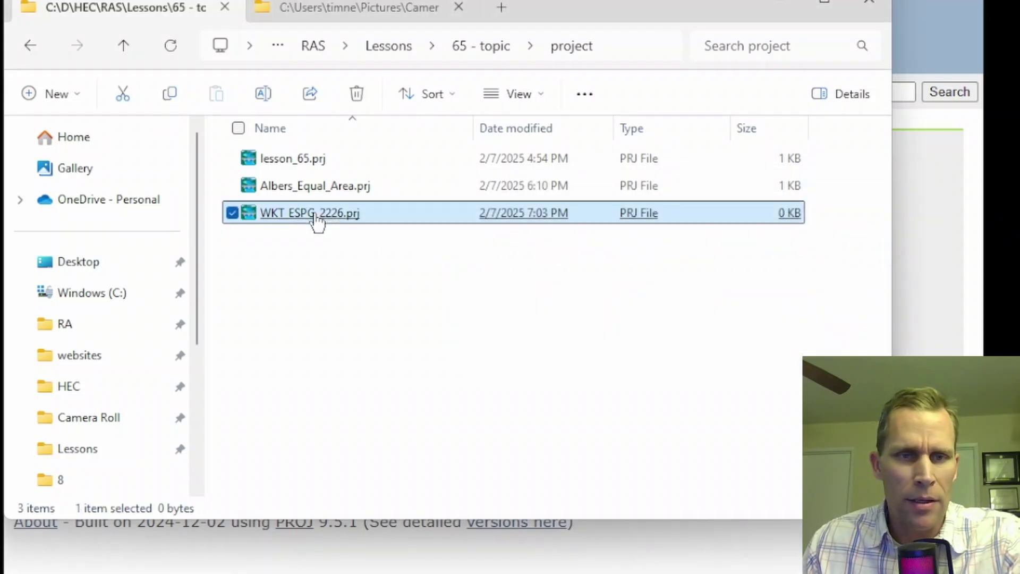
double_click(317, 220)
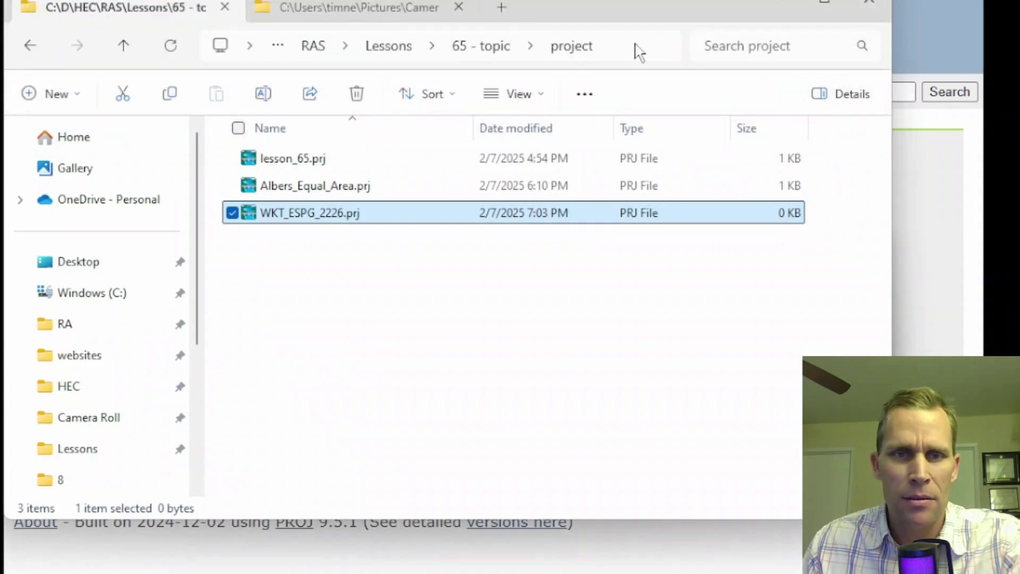
right_click(279, 222)
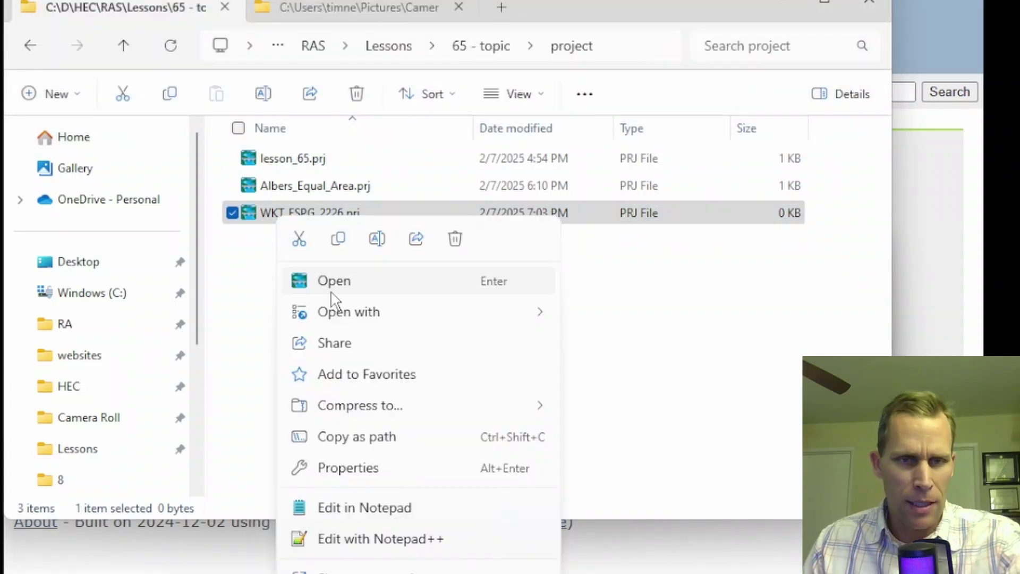
Save the WKT text in WKT_ESPG_2226.prj via Notepad++, then minimise Notepad++ and File Explorer.
mouse_move(348, 318)
click(628, 343)
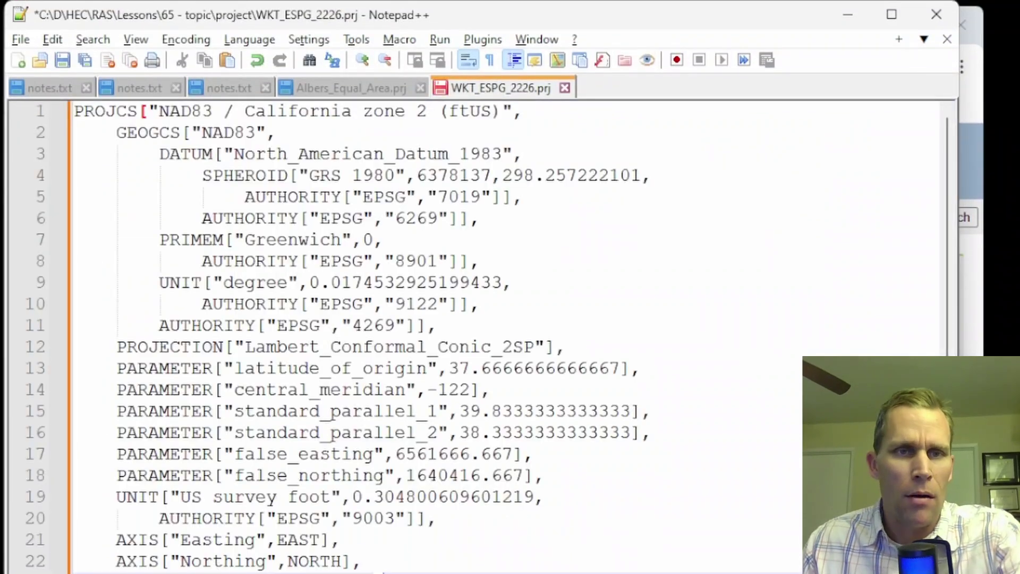
drag(423, 529, 74, 111)
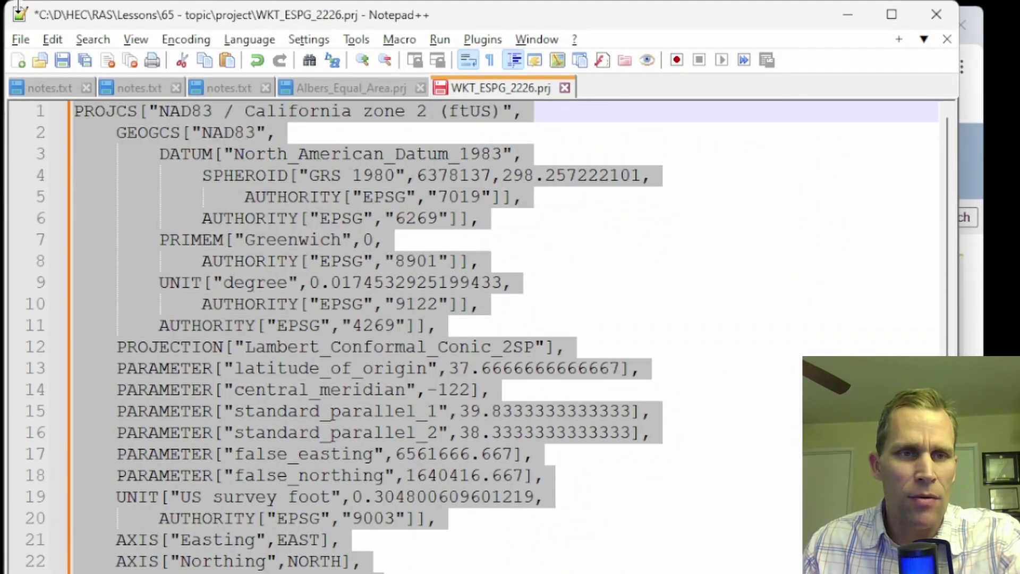
click(63, 60)
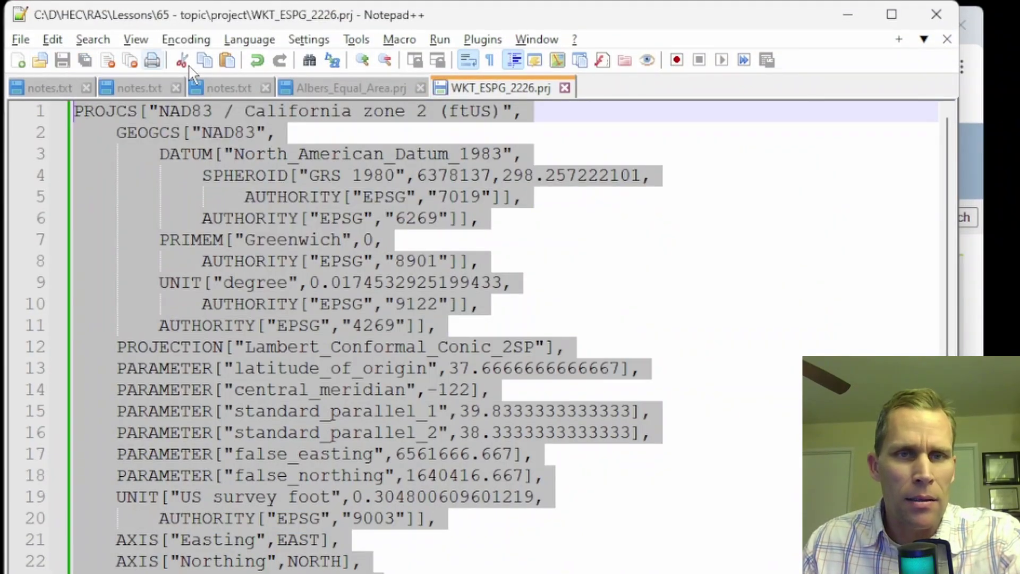
click(848, 19)
click(780, 120)
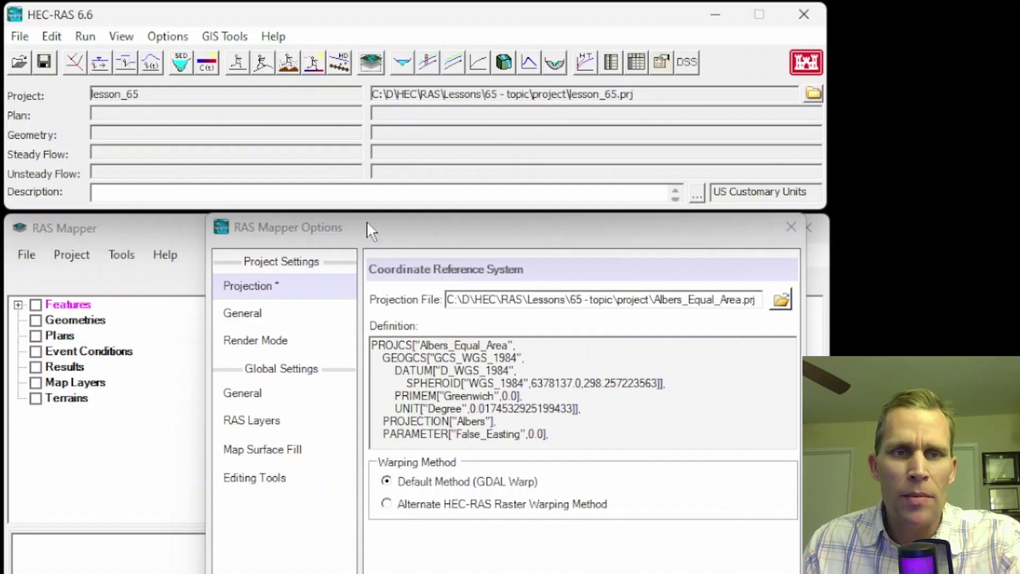
Replace the Albers projection with WKT_ESPG_2226.prj (NAD83 / California zone 2 ftUS) and confirm.
drag(366, 221, 401, 227)
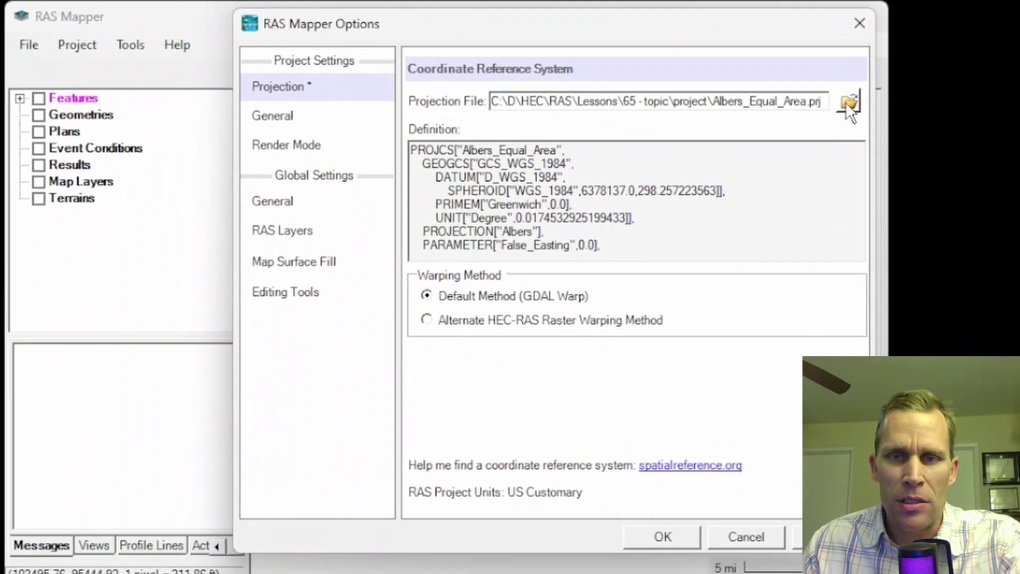
click(798, 284)
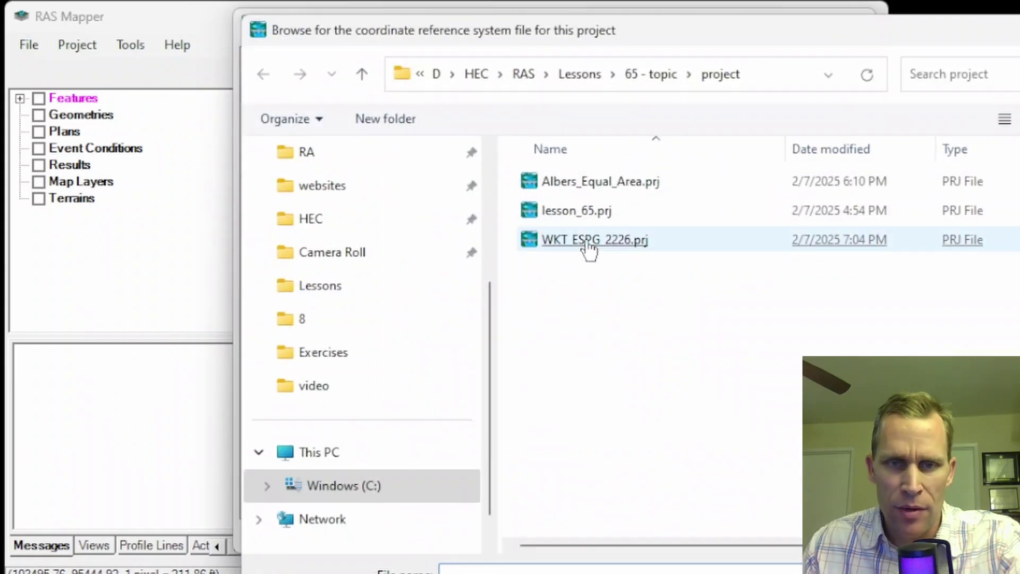
double_click(640, 246)
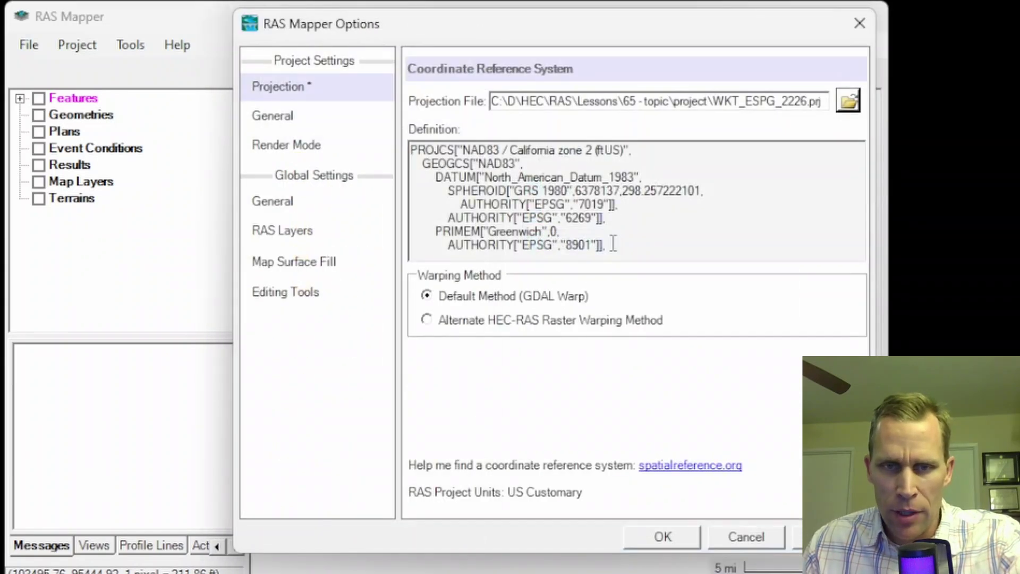
drag(631, 245, 406, 105)
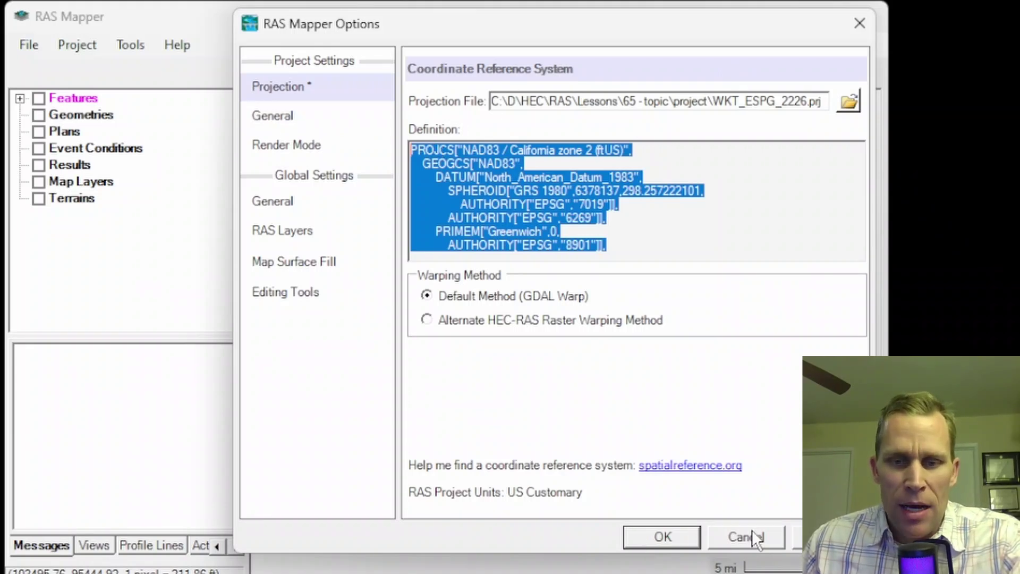
click(662, 537)
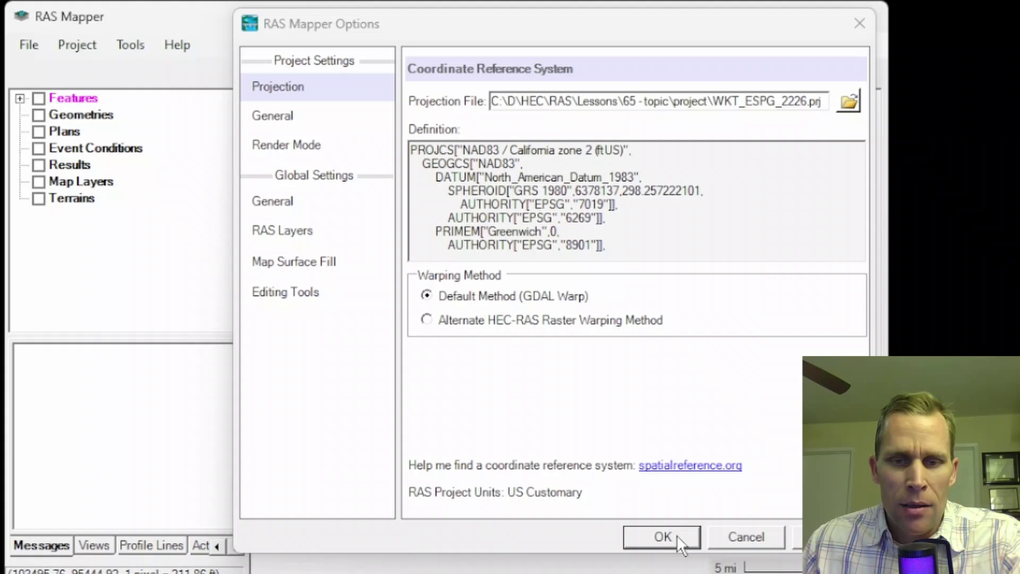
click(77, 44)
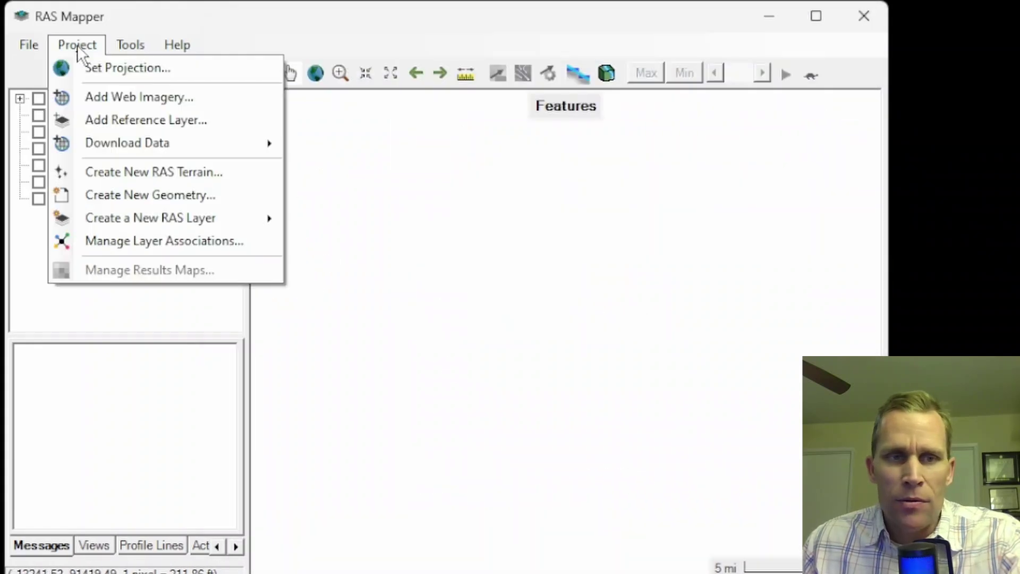
click(119, 98)
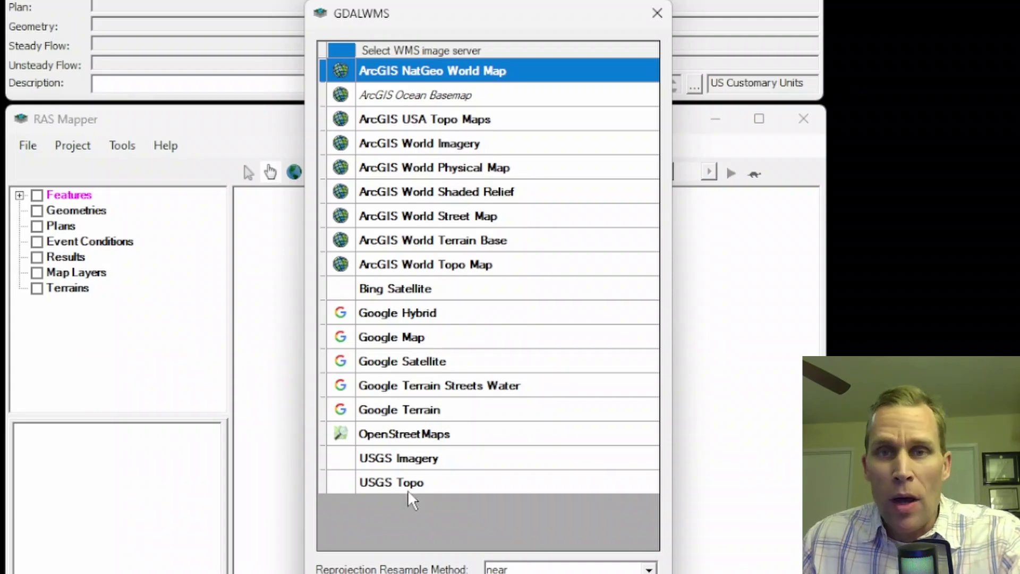
click(657, 13)
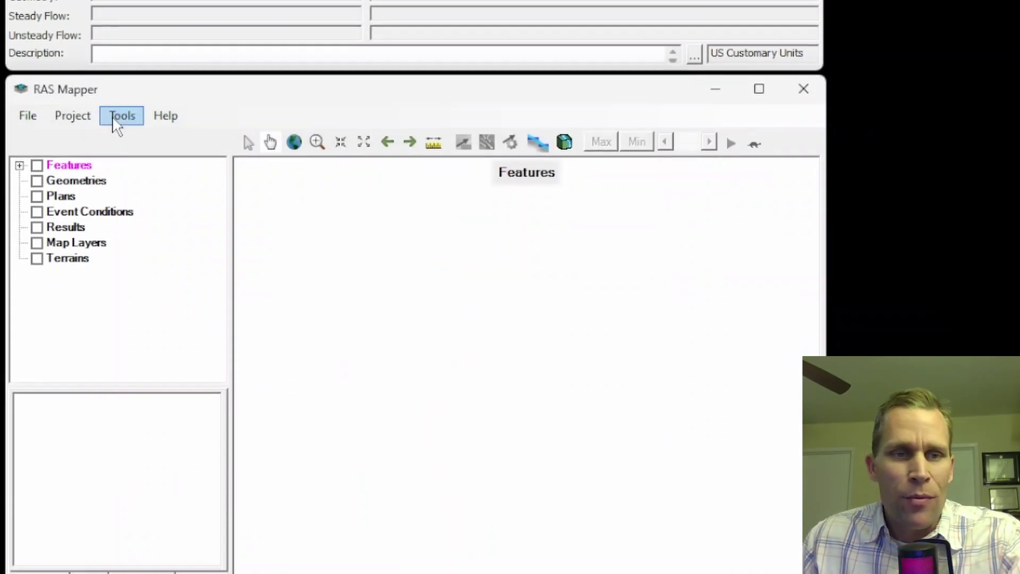
Reopen RAS Mapper Options on the Projection page and keep Default Method (GDAL Warp) warping.
click(114, 116)
click(141, 137)
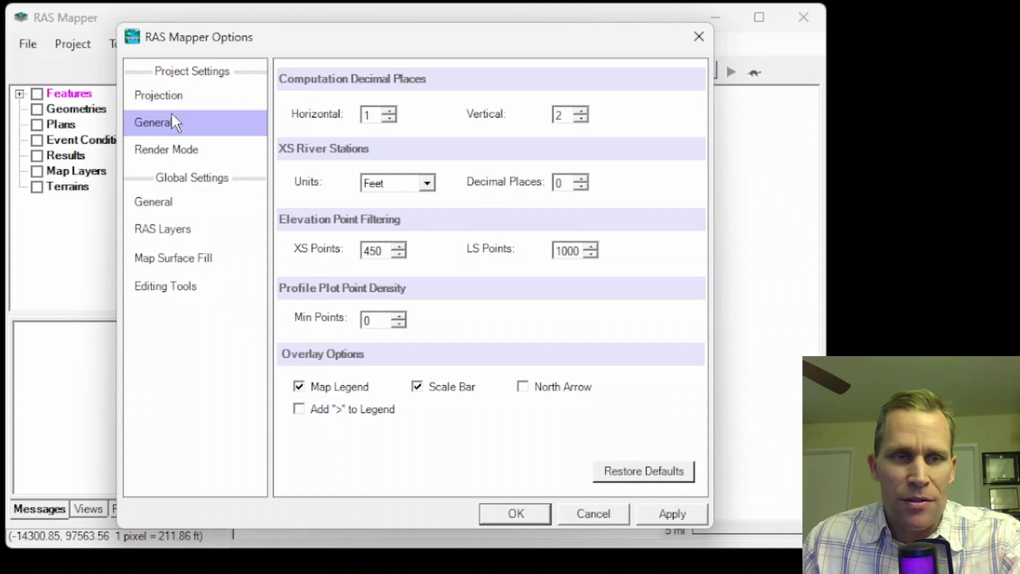
click(173, 94)
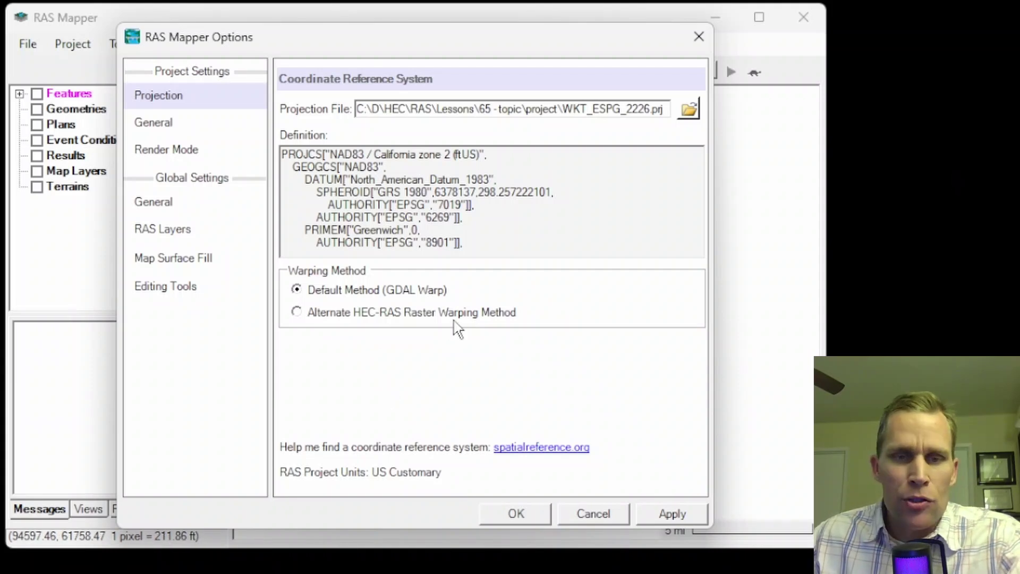
click(341, 293)
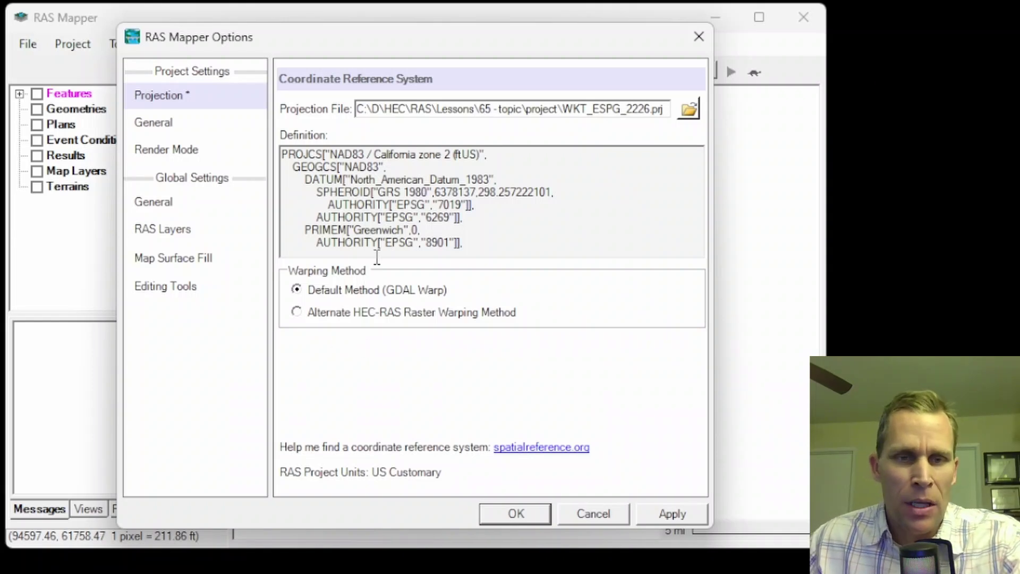
drag(433, 204, 348, 166)
click(348, 167)
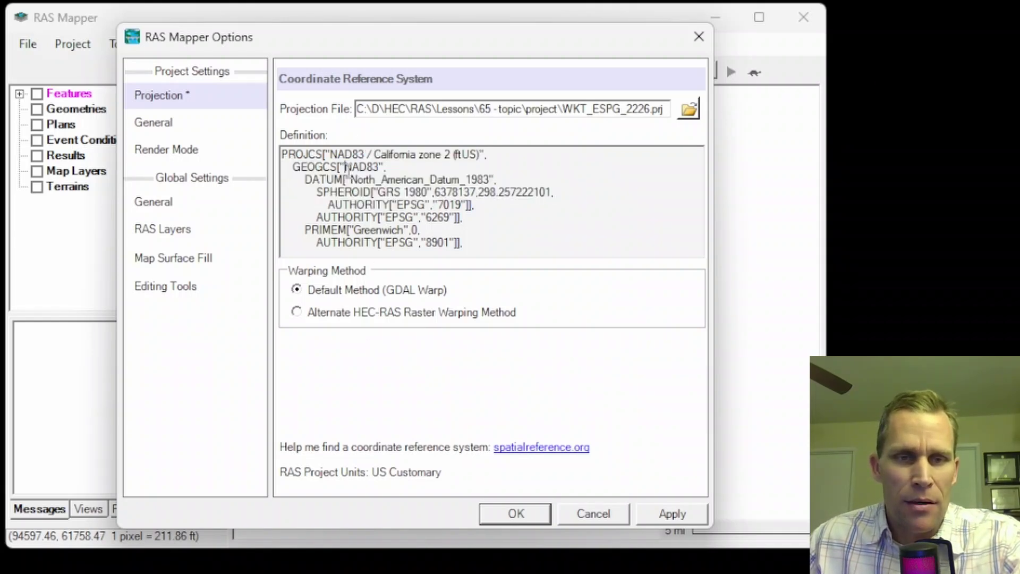
In Notepad++, insert '123' after PRO and after NA on line 1 of WKT_ESPG_2226.prj and save.
mouse_move(414, 572)
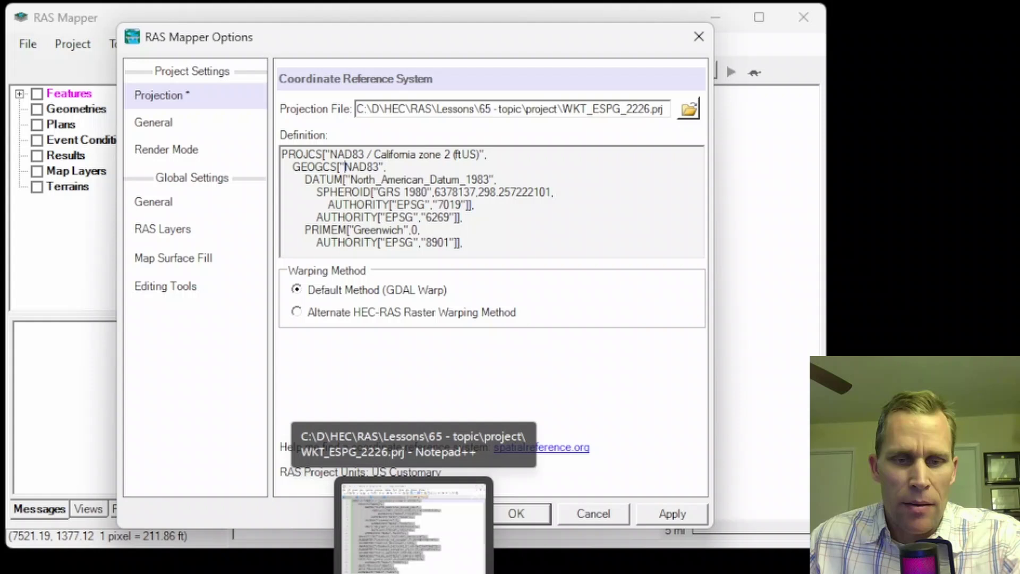
click(413, 526)
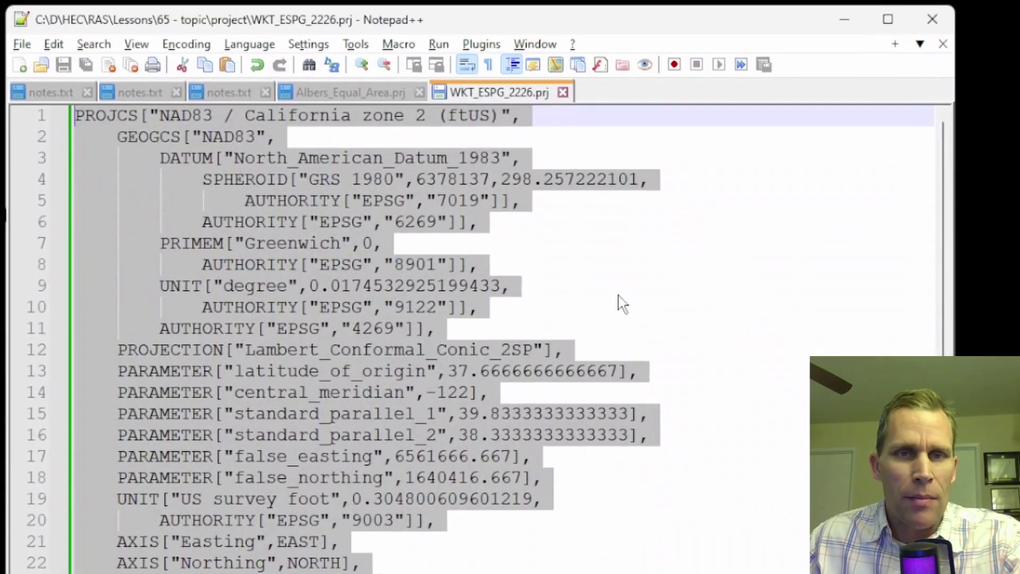
click(590, 129)
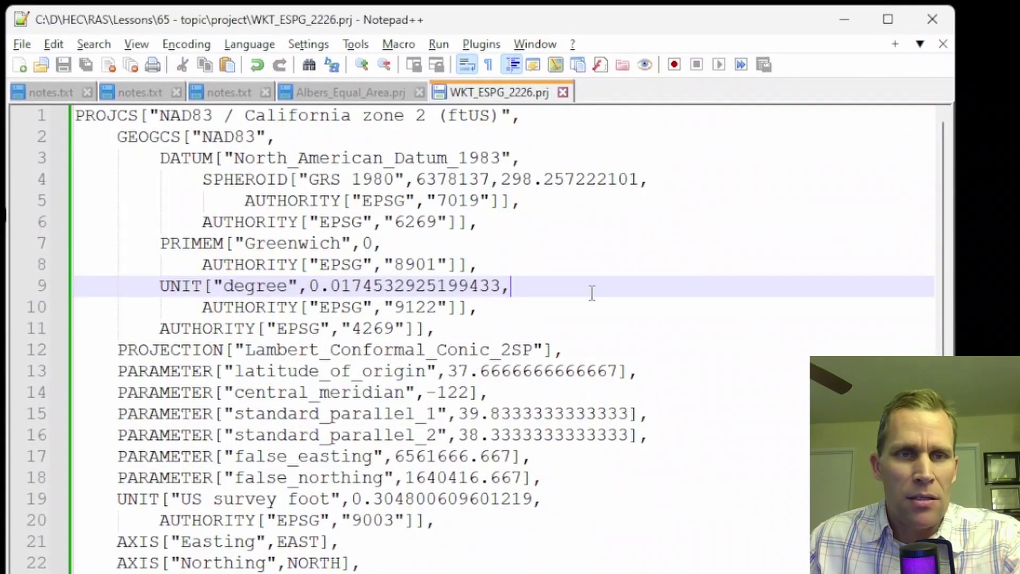
click(111, 121)
text(123)
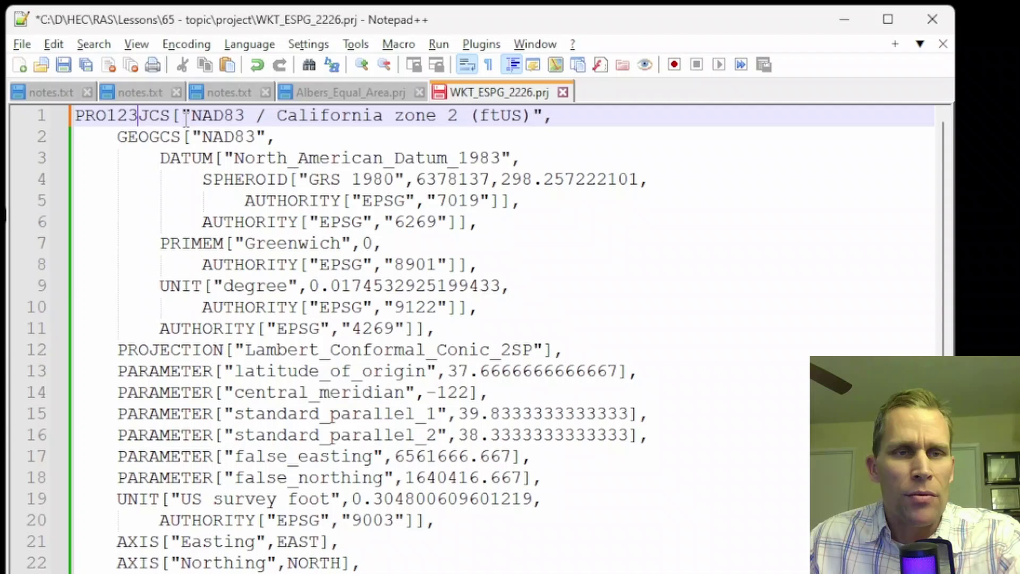
click(213, 116)
text(123)
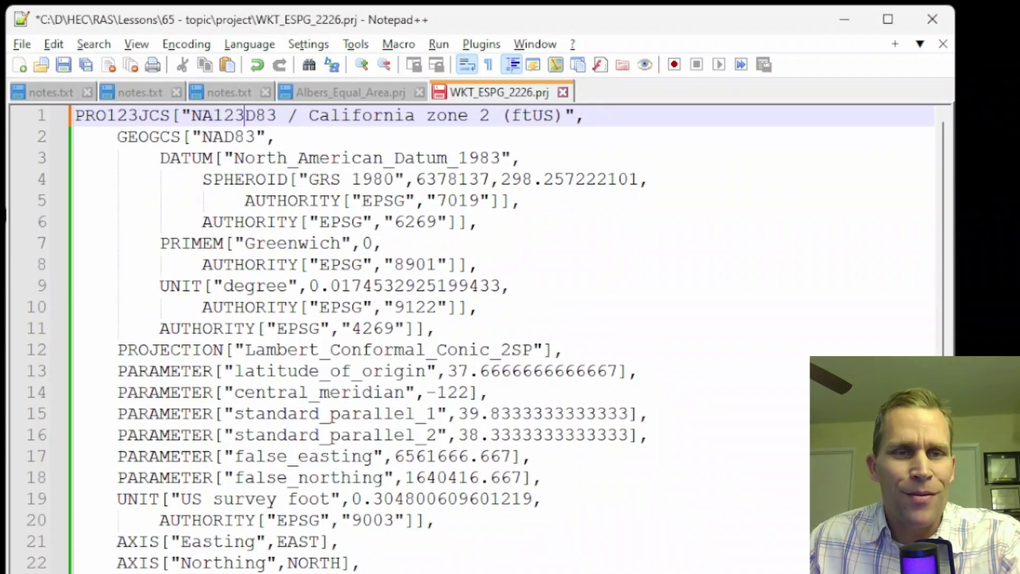
key(ctrl+s)
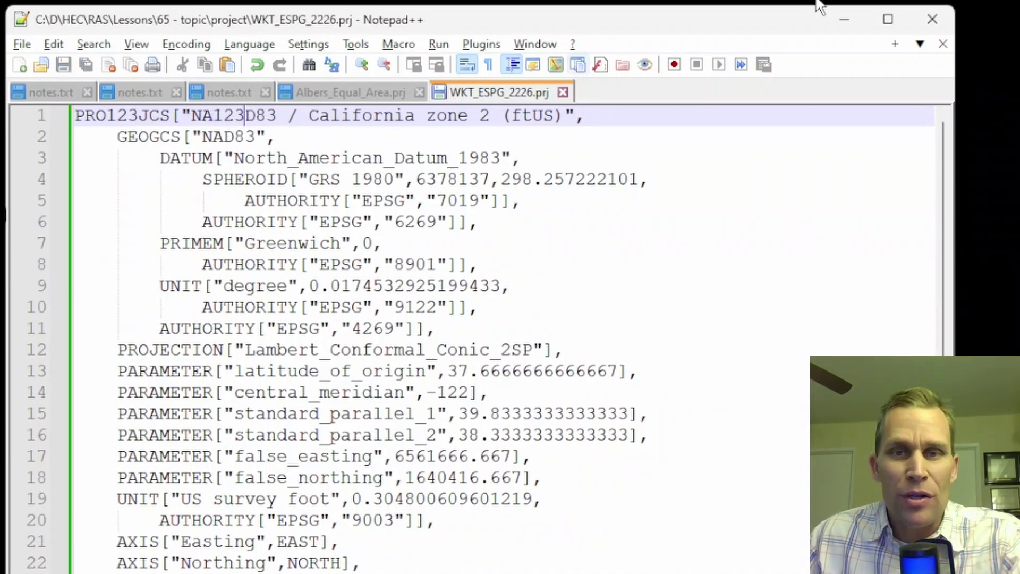
Reload WKT_ESPG_2226.prj as the projection file, apply it and close Options.
click(846, 21)
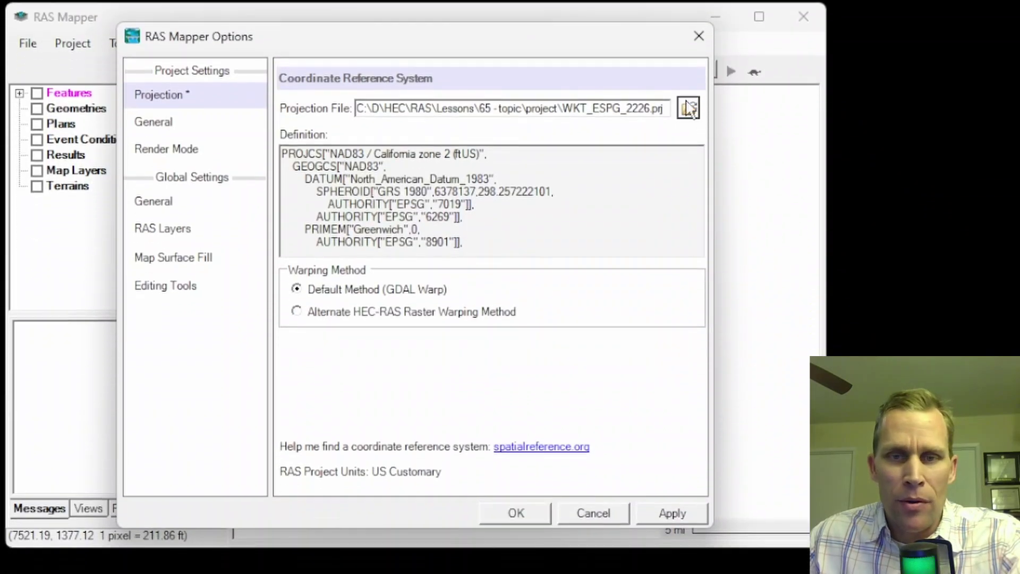
click(688, 108)
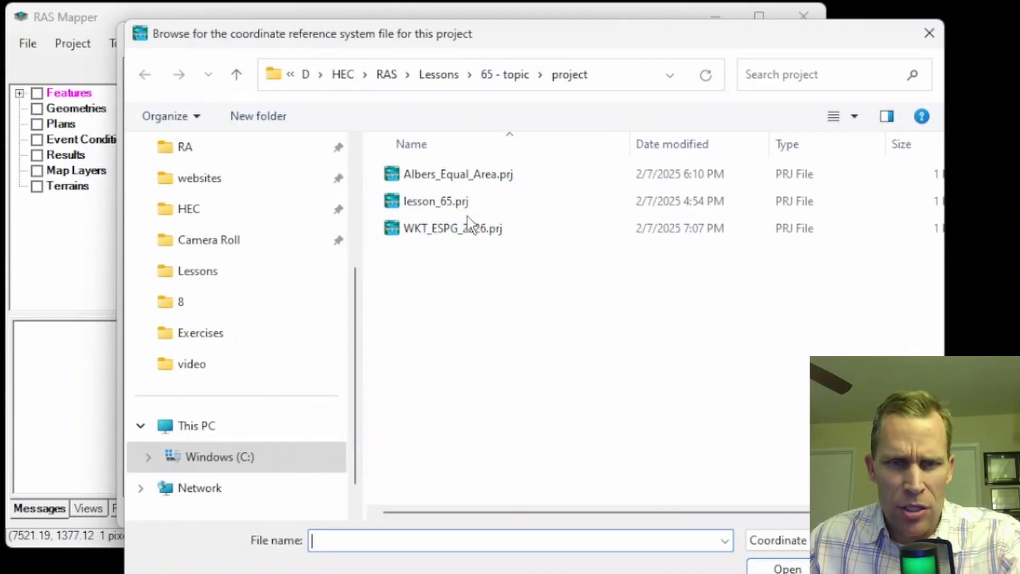
double_click(472, 231)
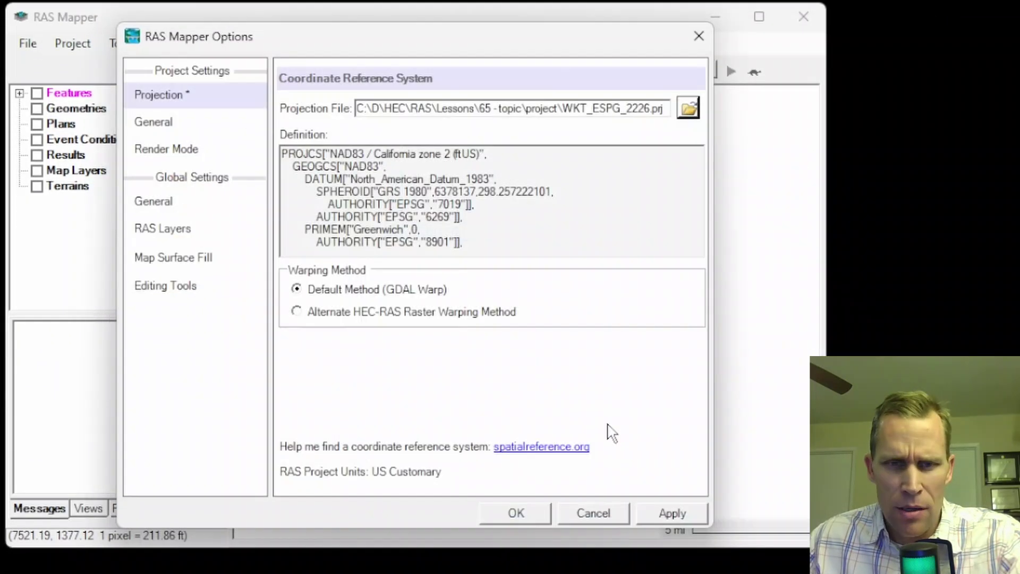
click(661, 514)
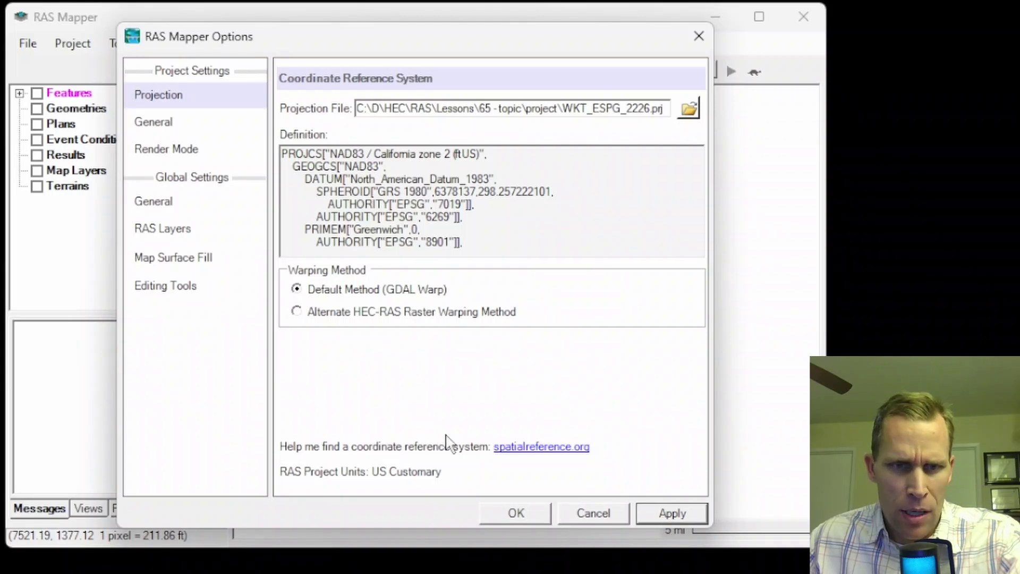
click(513, 515)
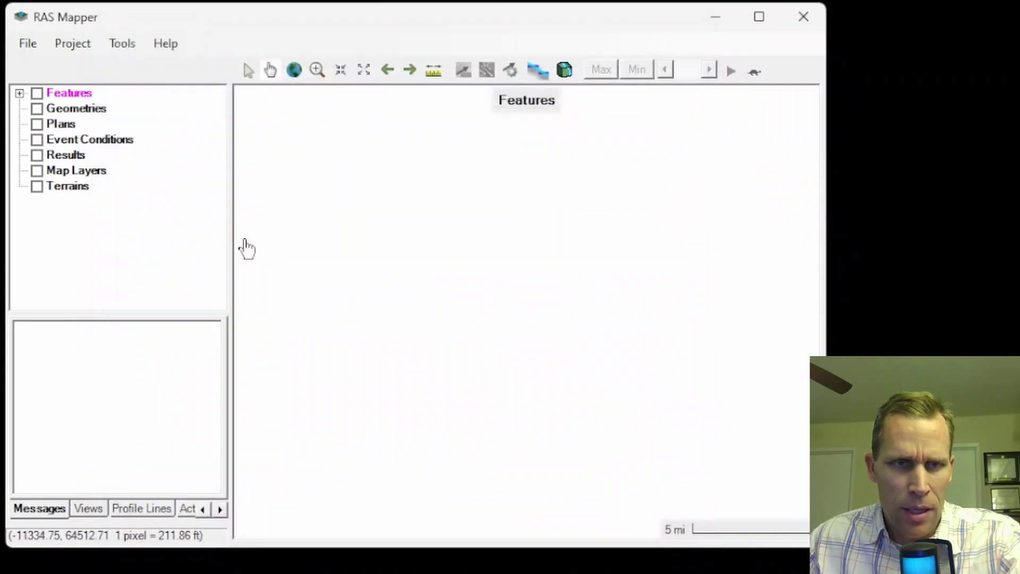
Reopen Tools > Options and dismiss the Corrupt Projection warning.
click(121, 45)
click(145, 72)
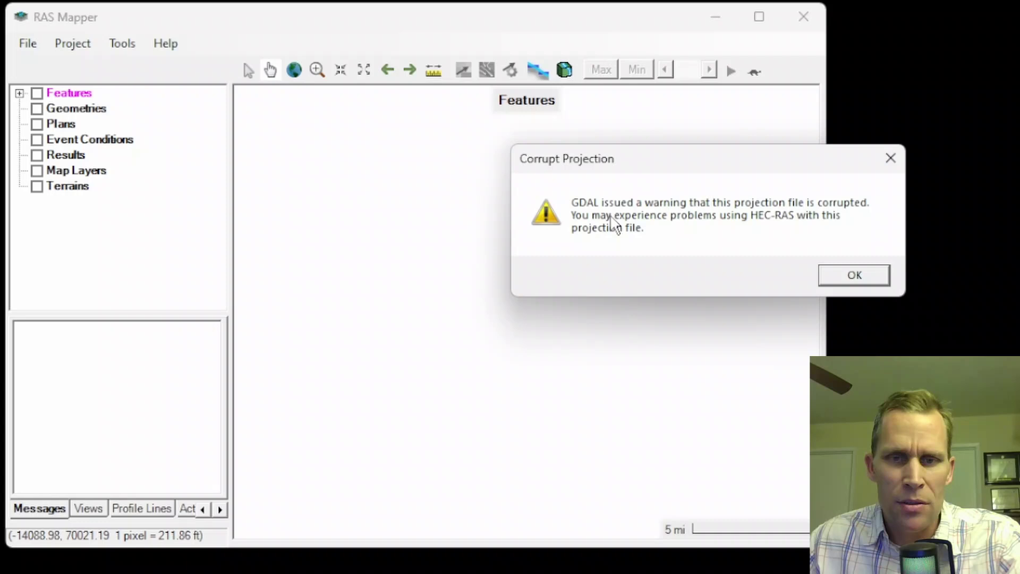
drag(676, 164, 431, 154)
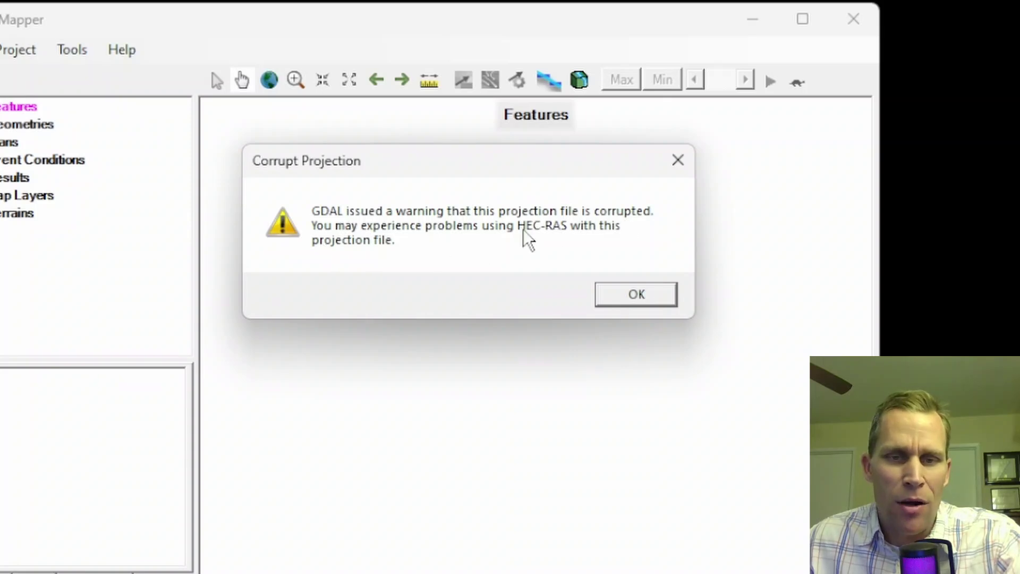
click(616, 293)
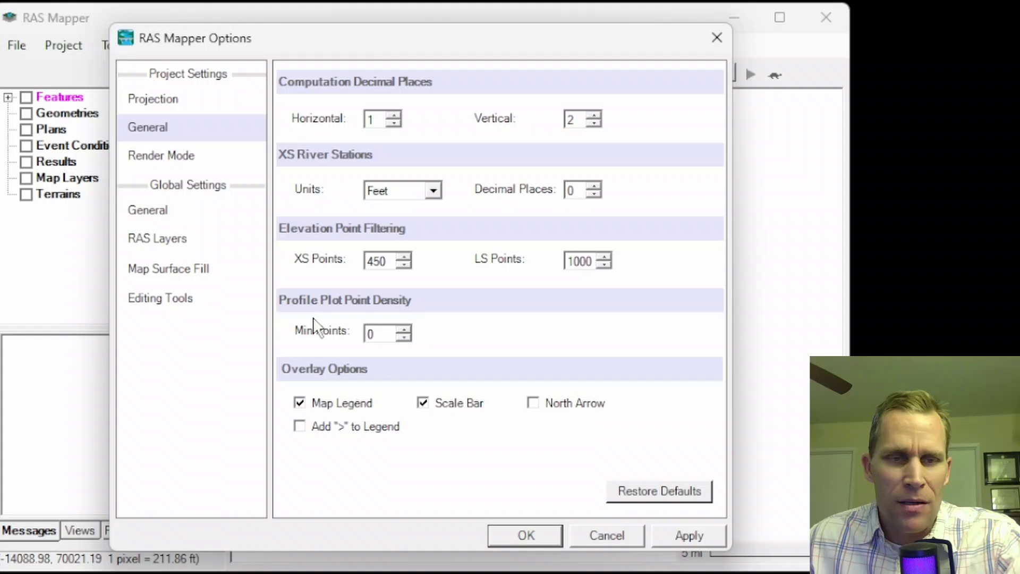
On the Projection page, delete the stray '123' from the definition and save the file.
click(161, 101)
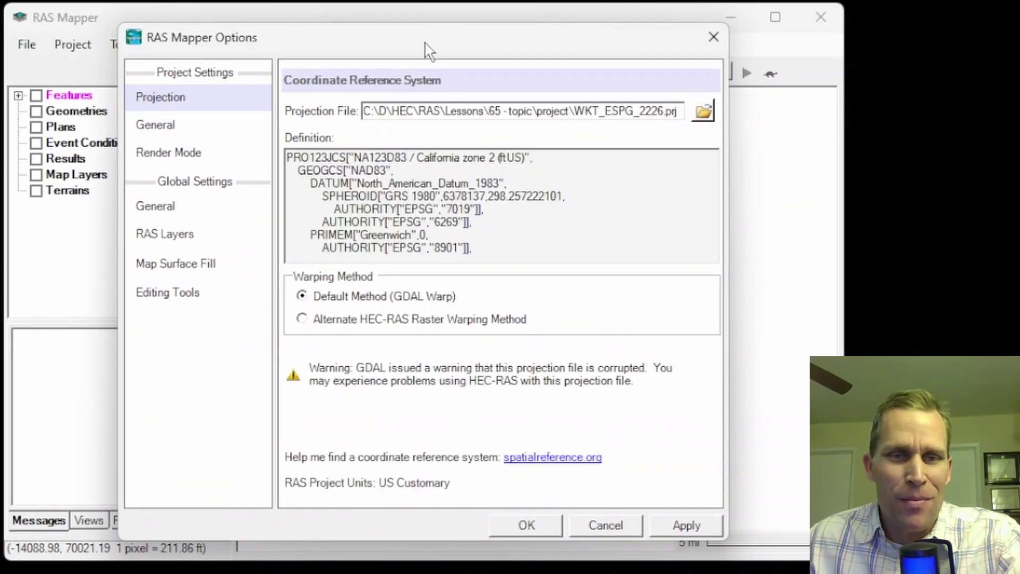
drag(425, 43, 478, 36)
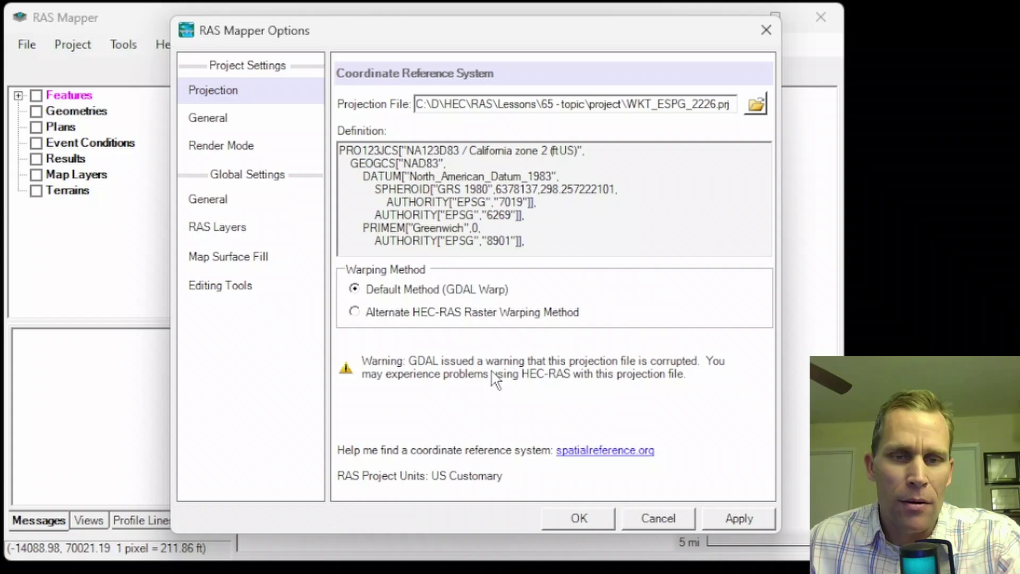
drag(362, 150, 439, 151)
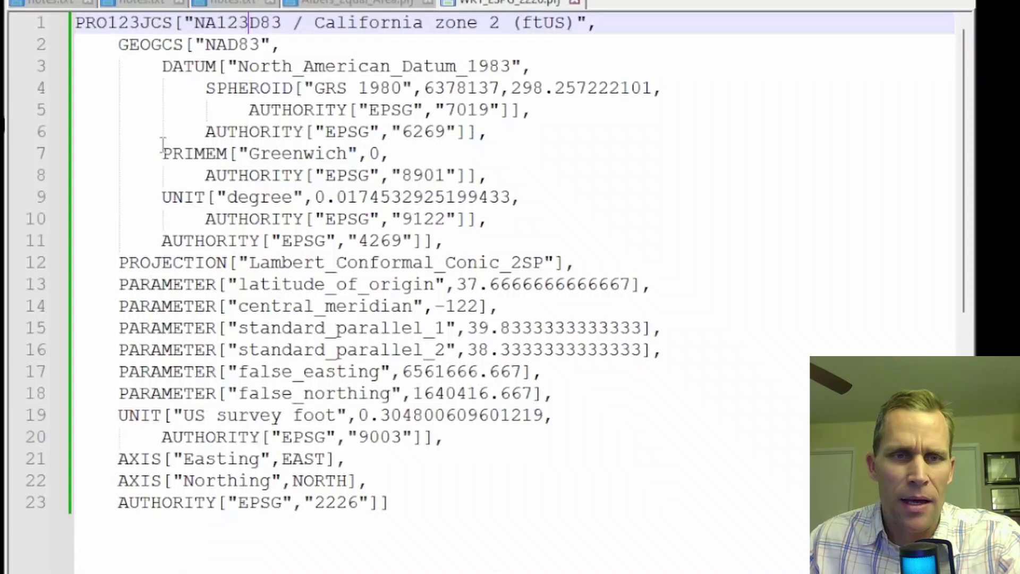
key(Delete)
key(Delete)
key(Delete)
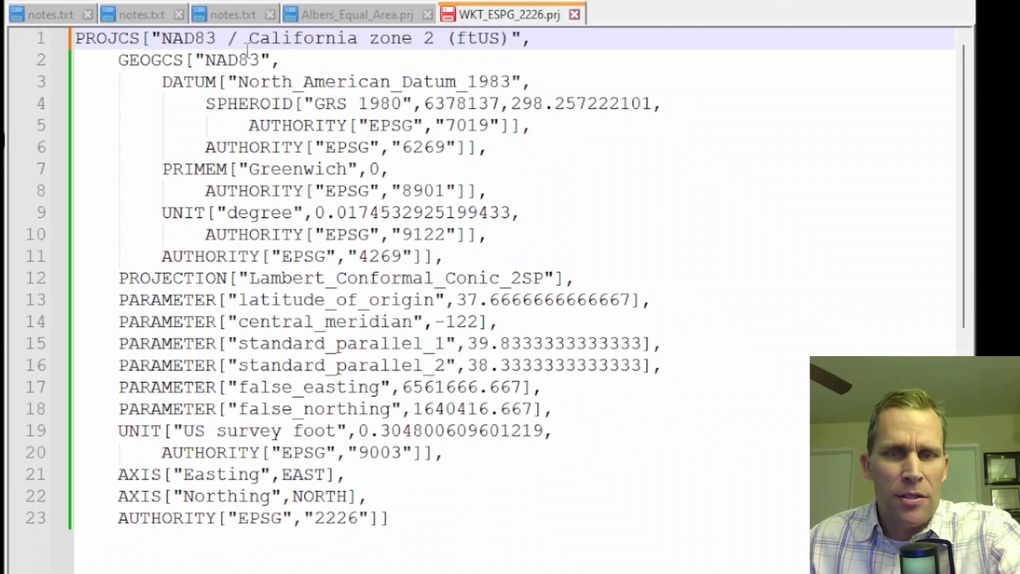
key(ctrl+s)
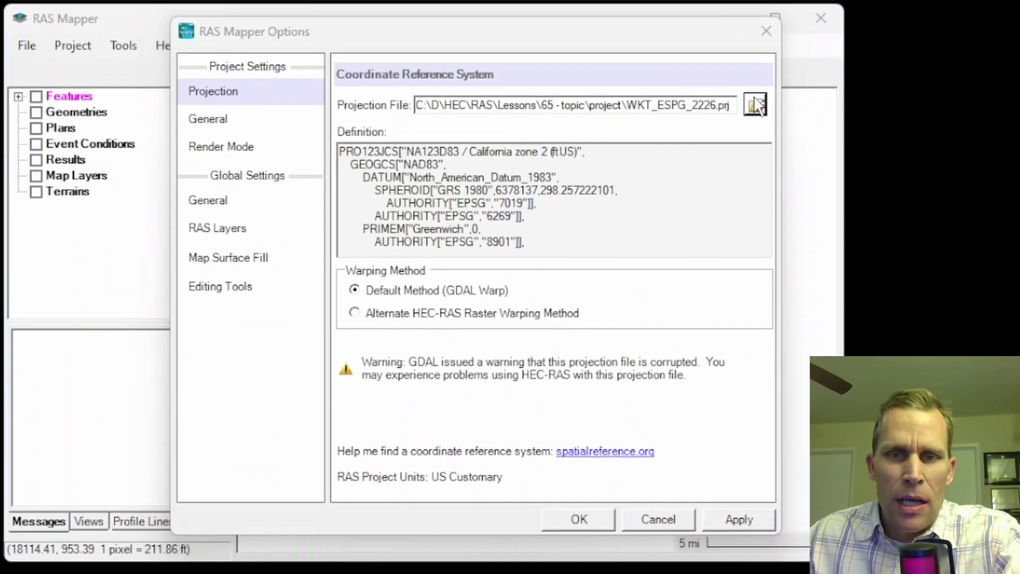
Reload the corrected WKT_ESPG_2226.prj, apply it and close Options.
click(756, 104)
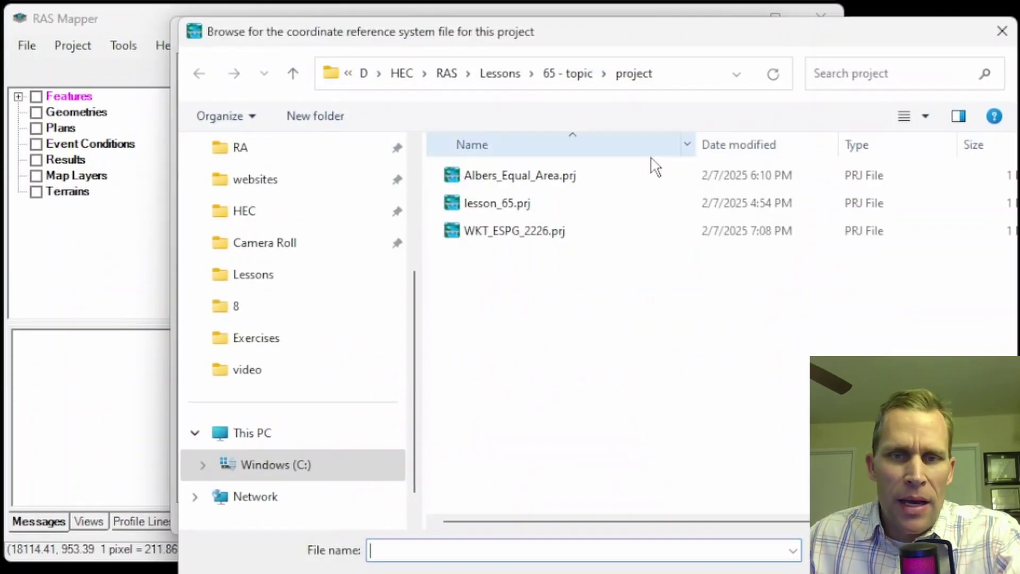
double_click(515, 242)
click(728, 518)
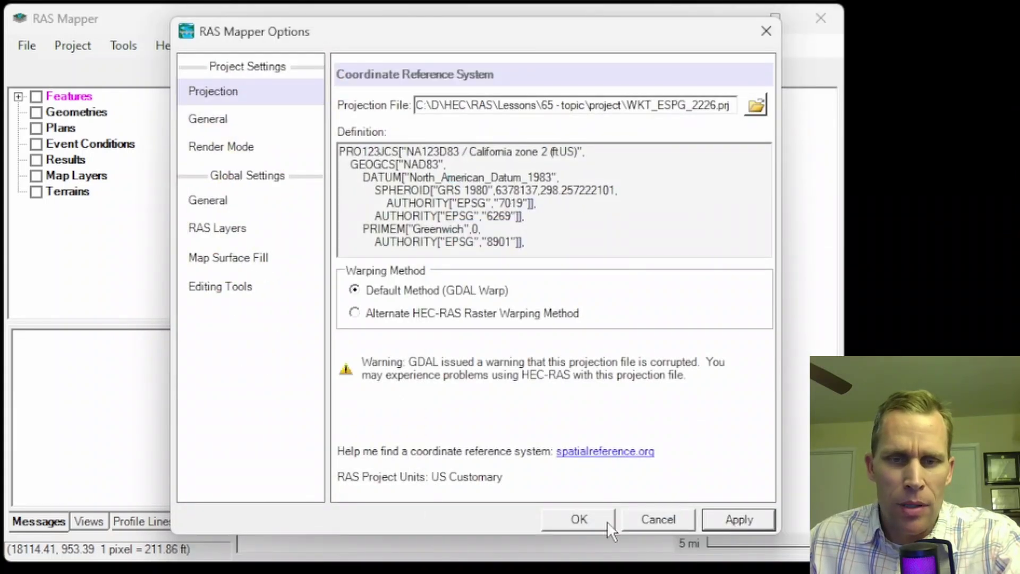
click(595, 520)
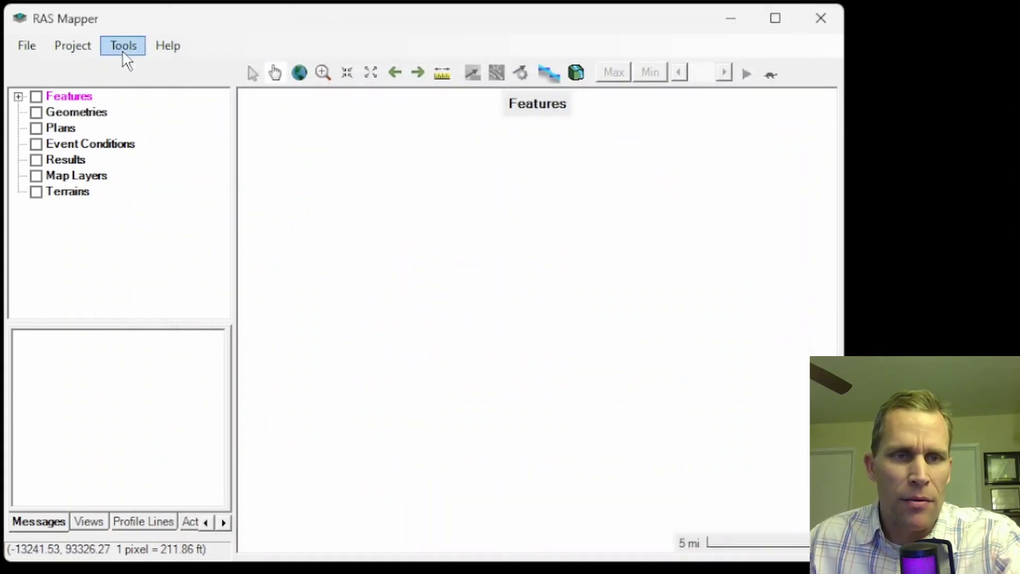
Reopen Tools > Options on the Projection page to view the clean NAD83 / California zone 2 definition.
click(123, 47)
click(154, 70)
click(162, 97)
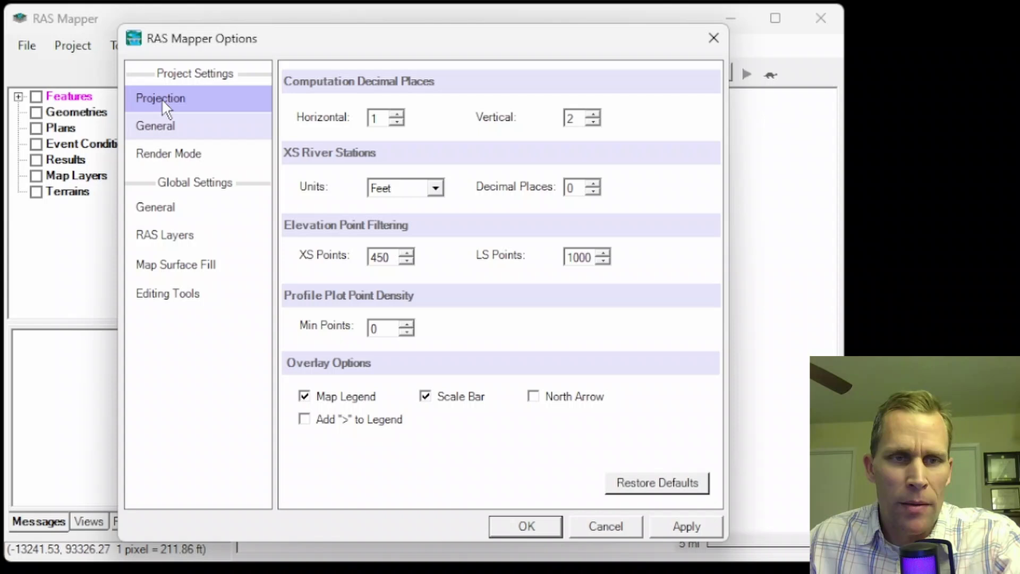
drag(456, 45, 532, 31)
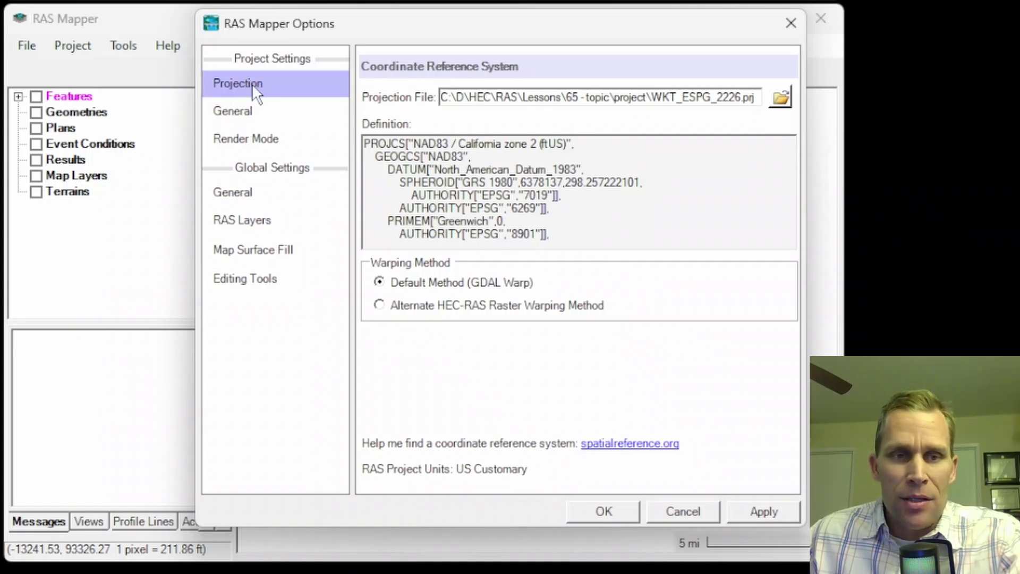
drag(332, 35, 353, 35)
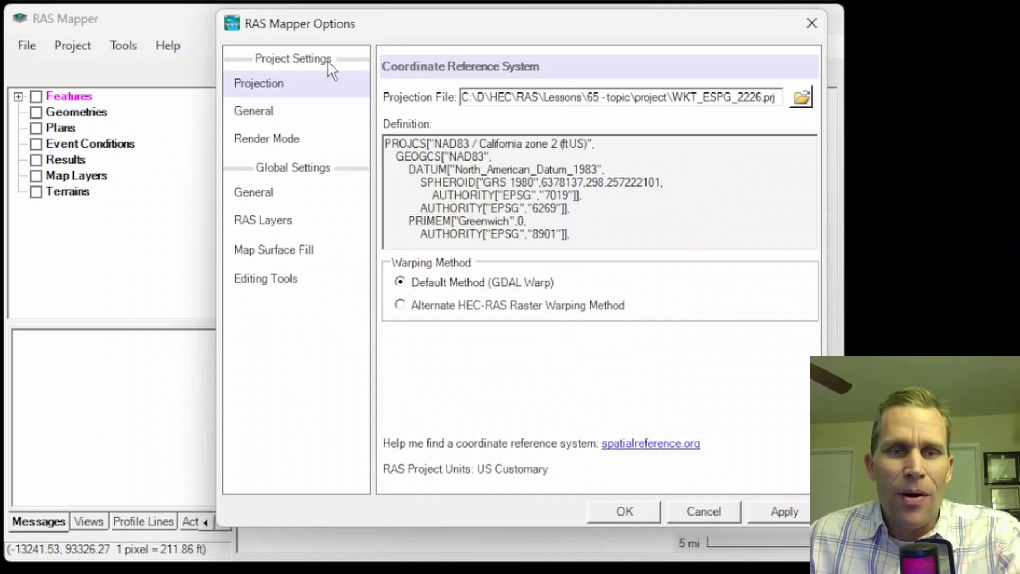
In Project Settings > General, set XS river station units to Miles with 2 decimal places.
click(257, 115)
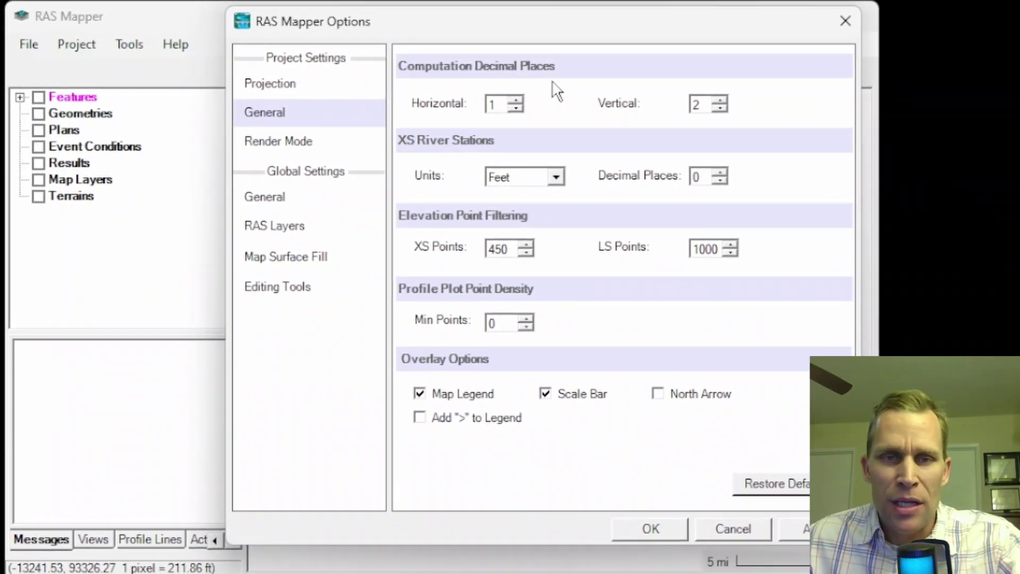
double_click(492, 105)
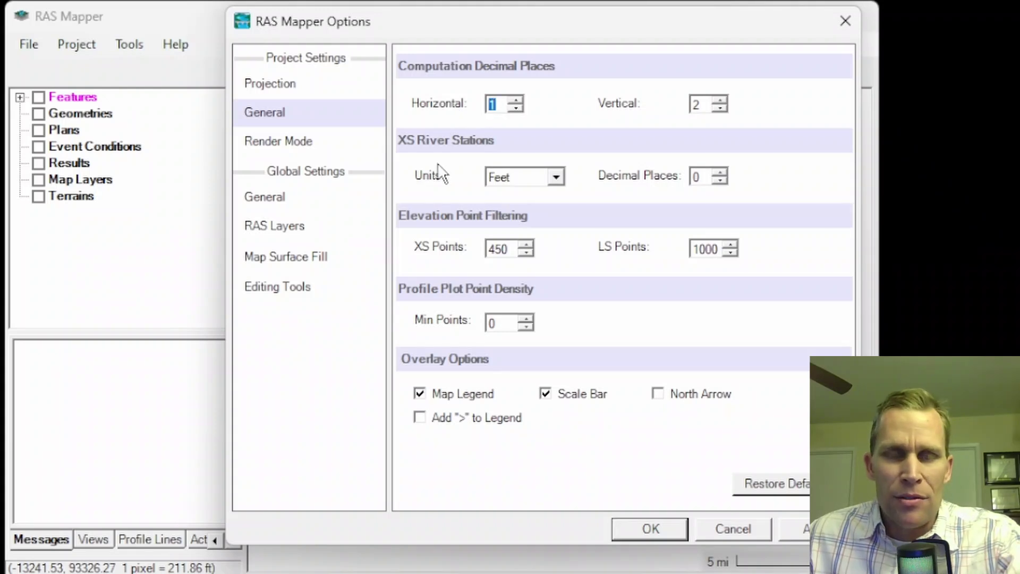
key(Tab)
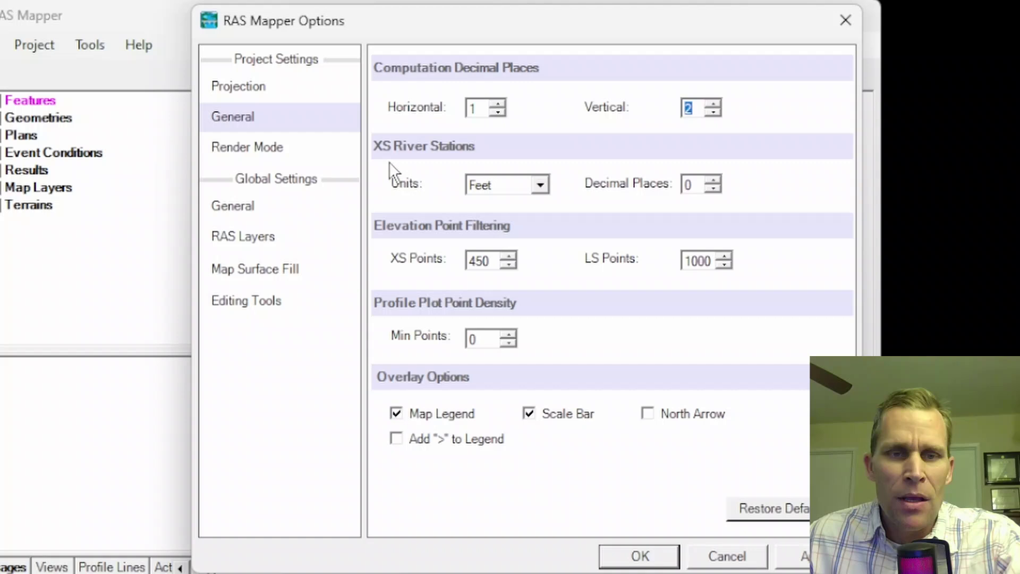
click(542, 185)
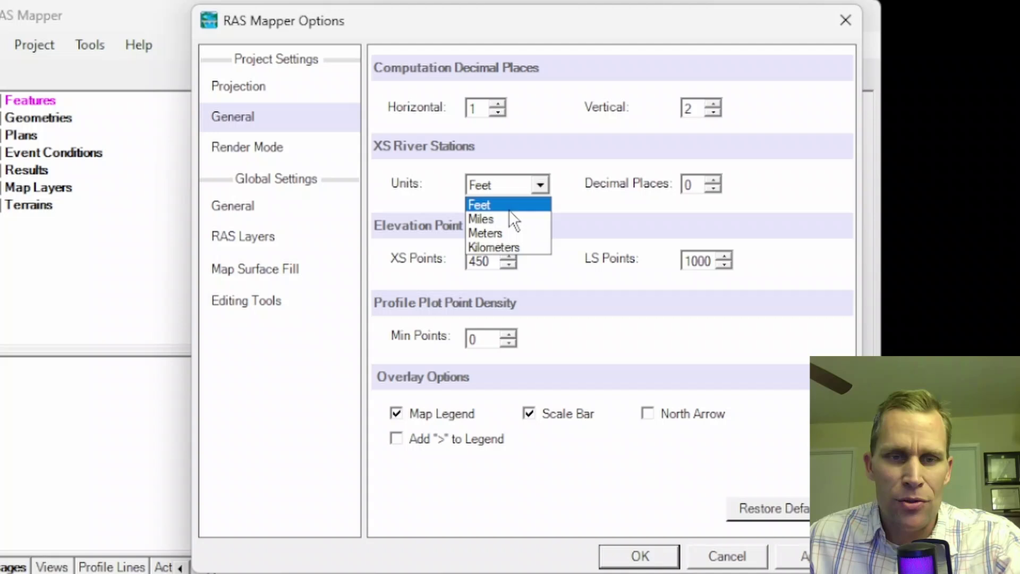
click(574, 163)
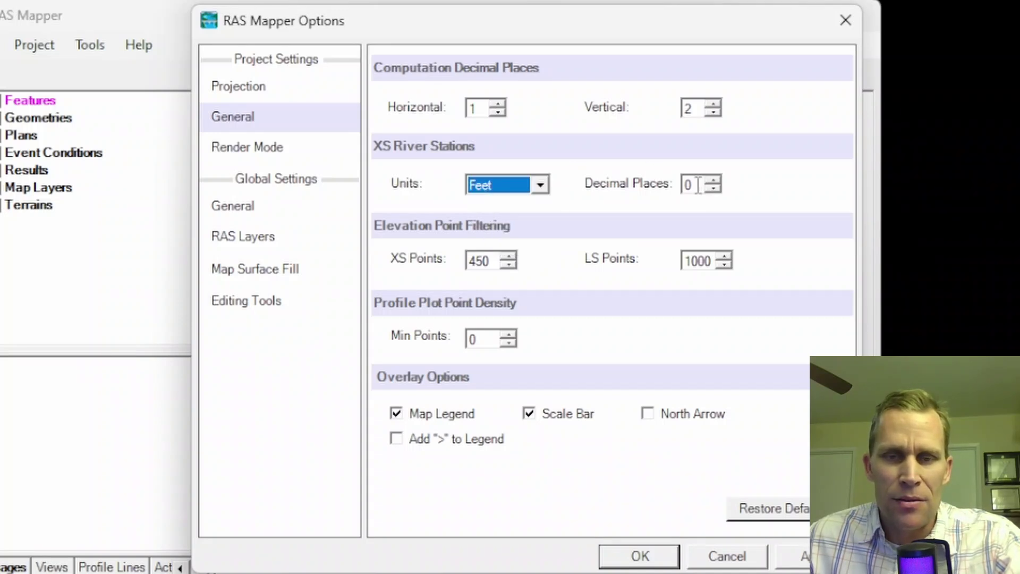
click(540, 185)
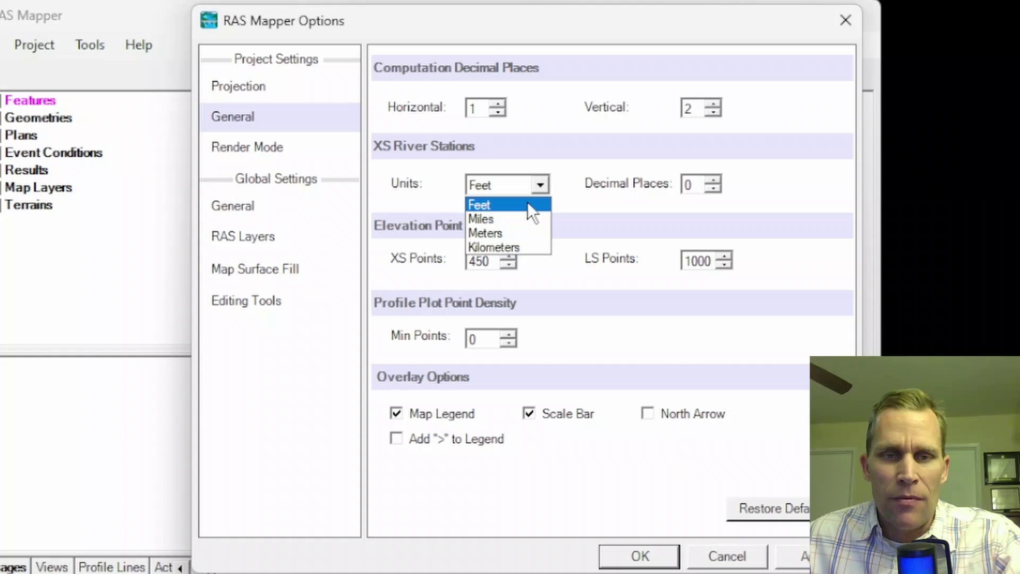
click(520, 218)
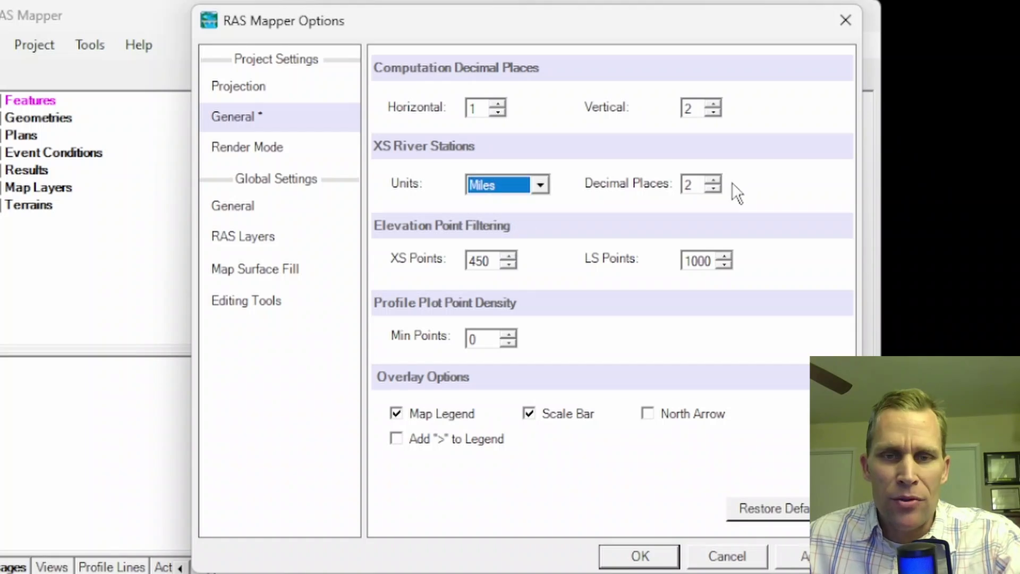
double_click(697, 186)
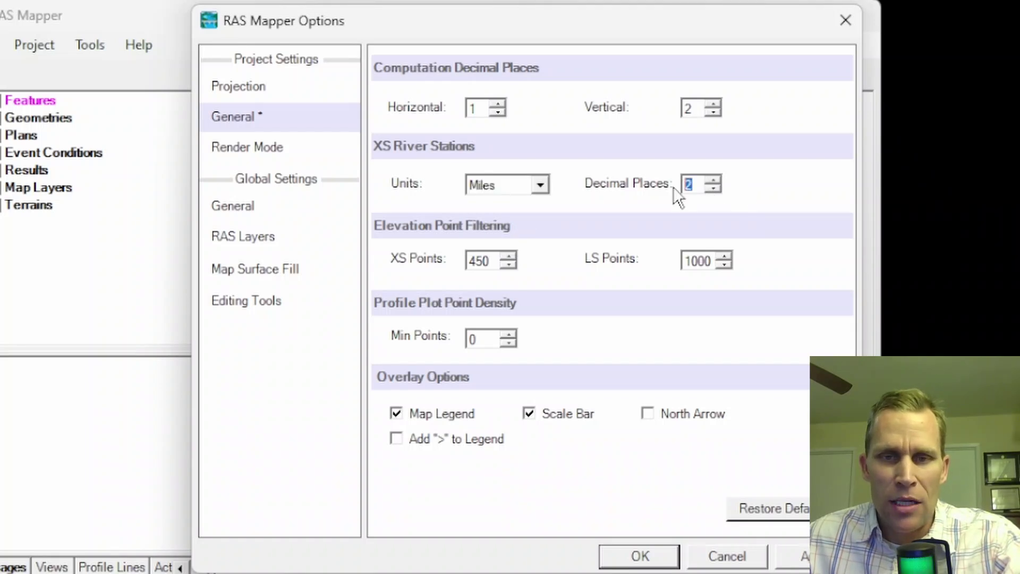
click(539, 184)
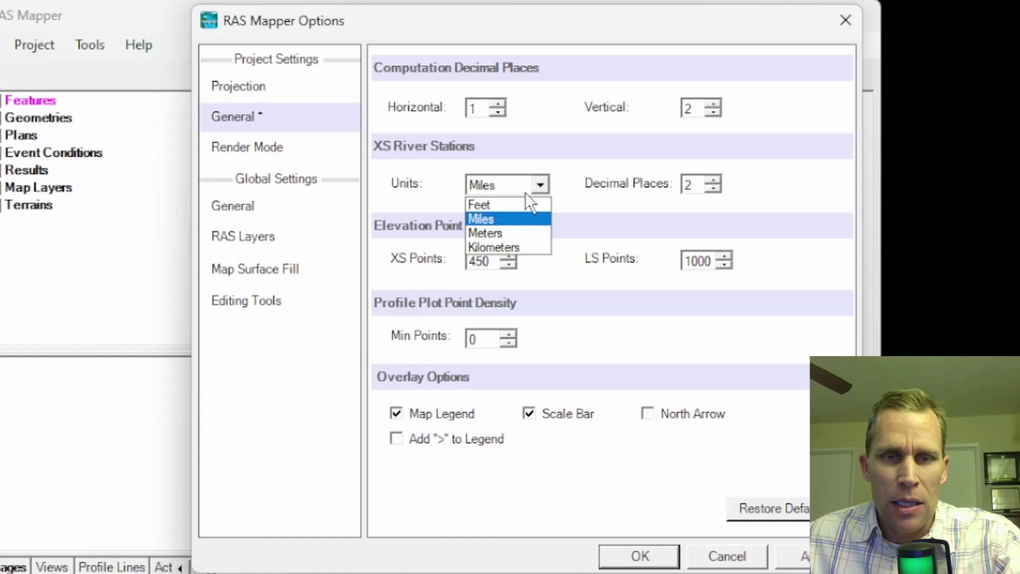
click(512, 213)
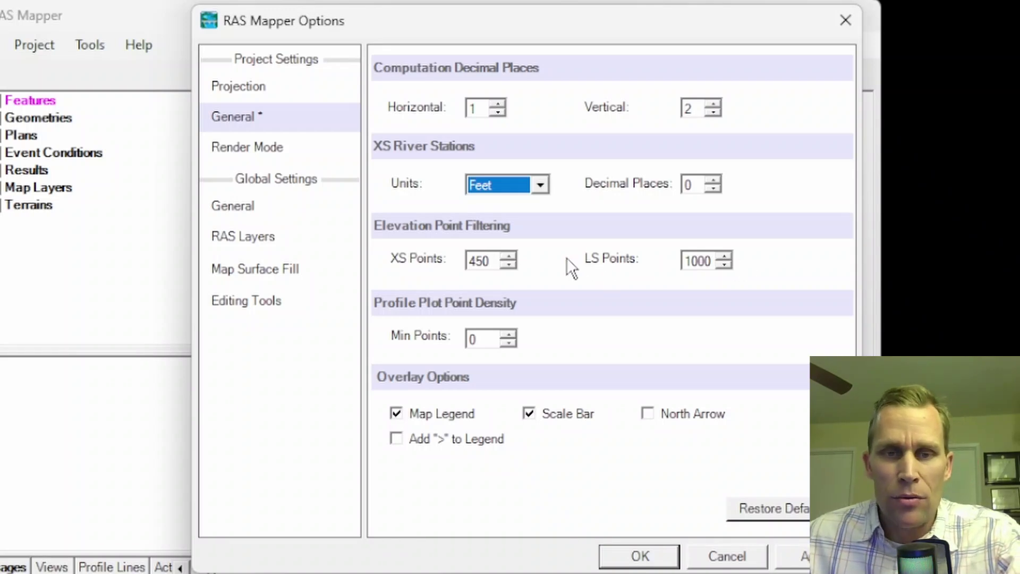
drag(491, 260, 459, 260)
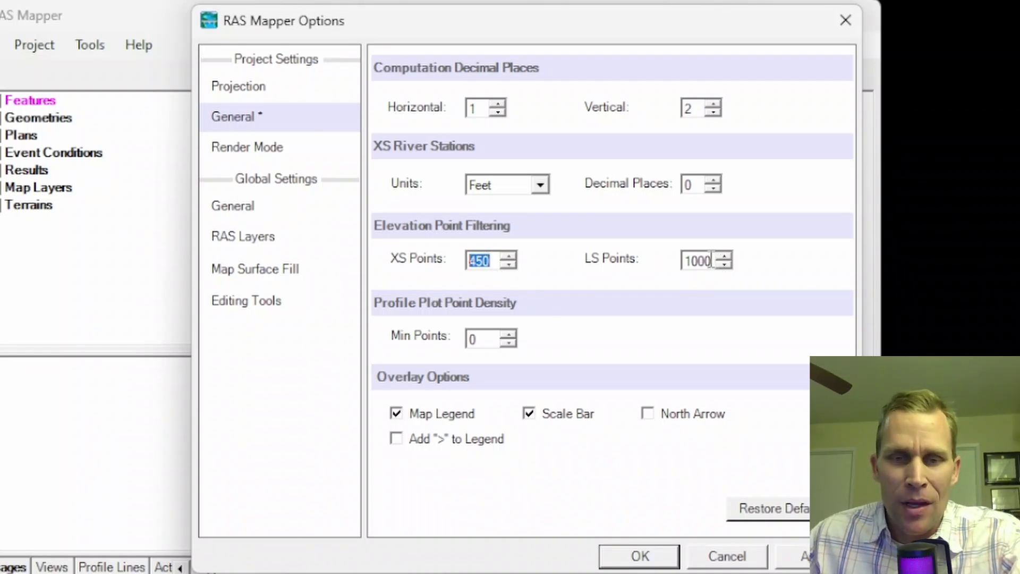
drag(717, 260, 682, 260)
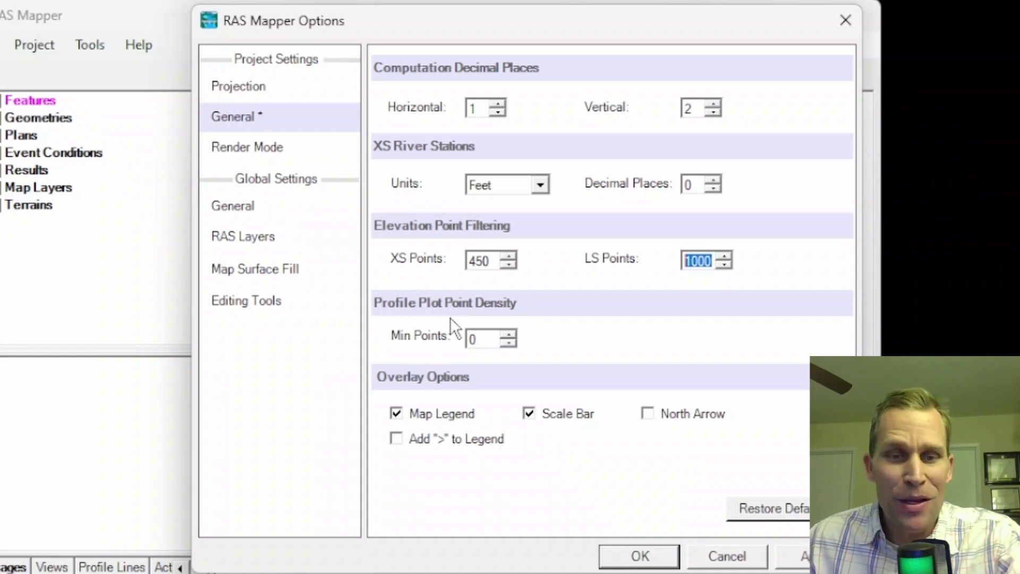
Keep Map Legend and Scale Bar on and North Arrow off, restore defaults, and apply.
click(397, 414)
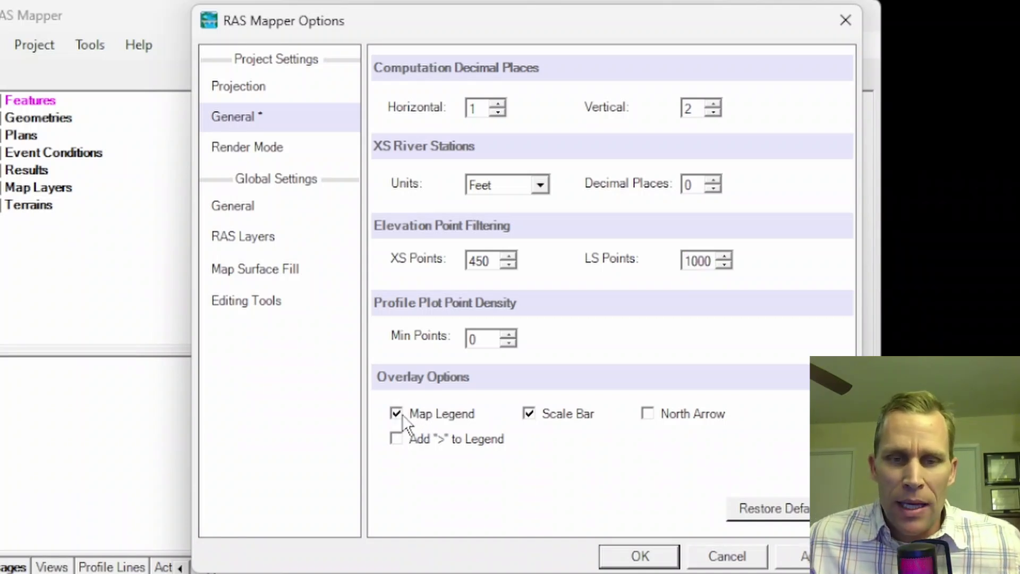
click(529, 414)
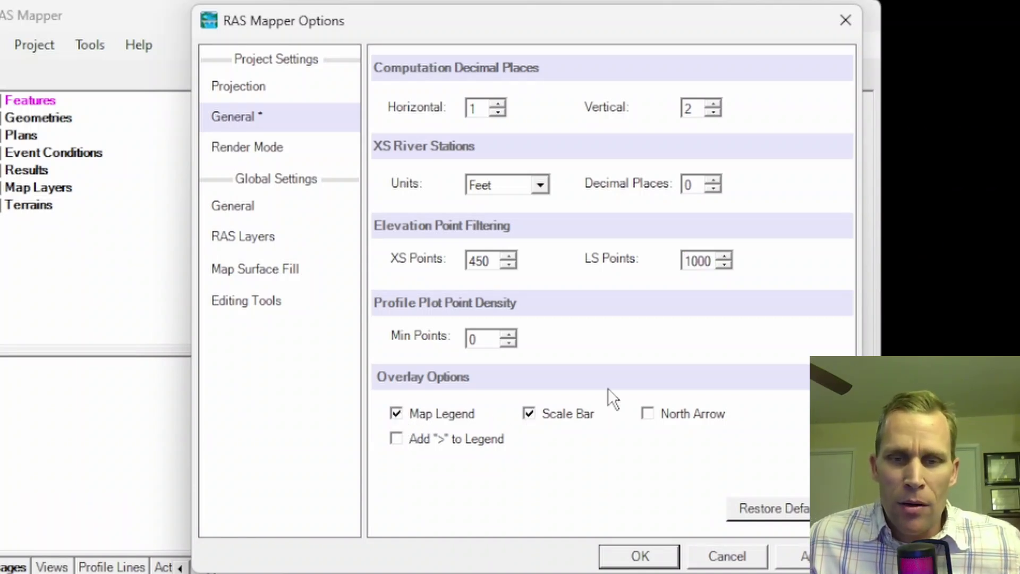
click(645, 414)
click(646, 413)
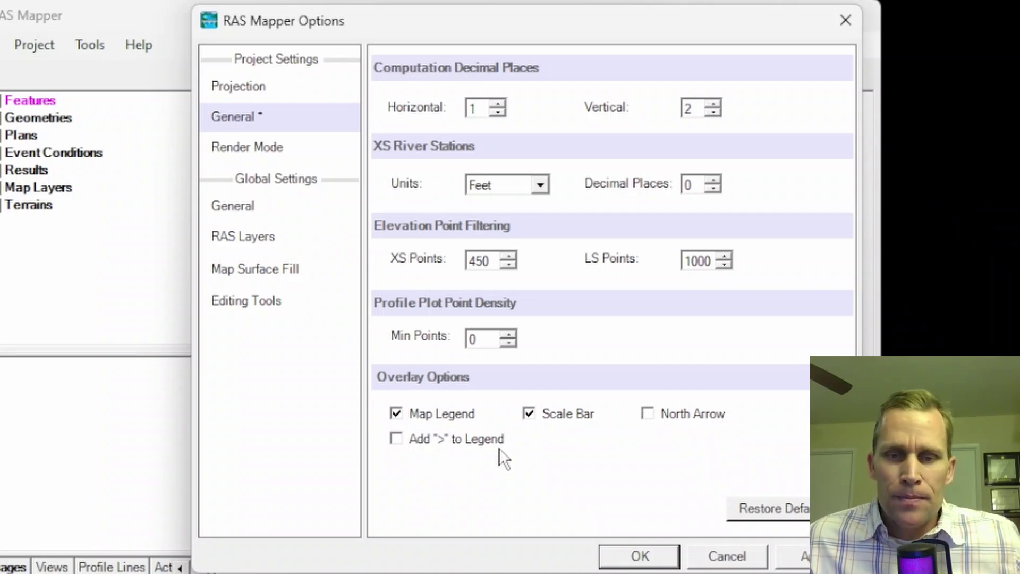
click(647, 414)
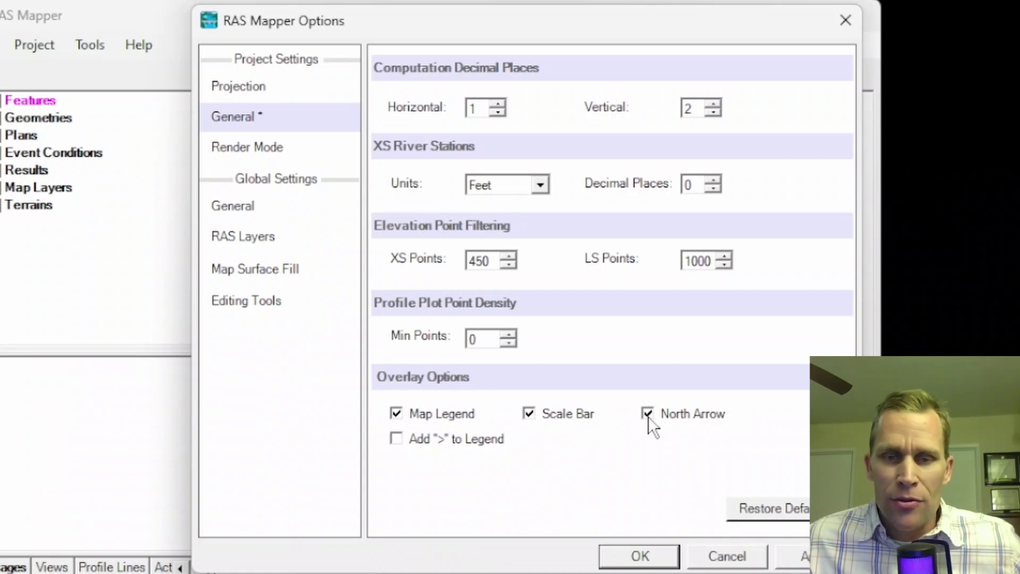
click(648, 414)
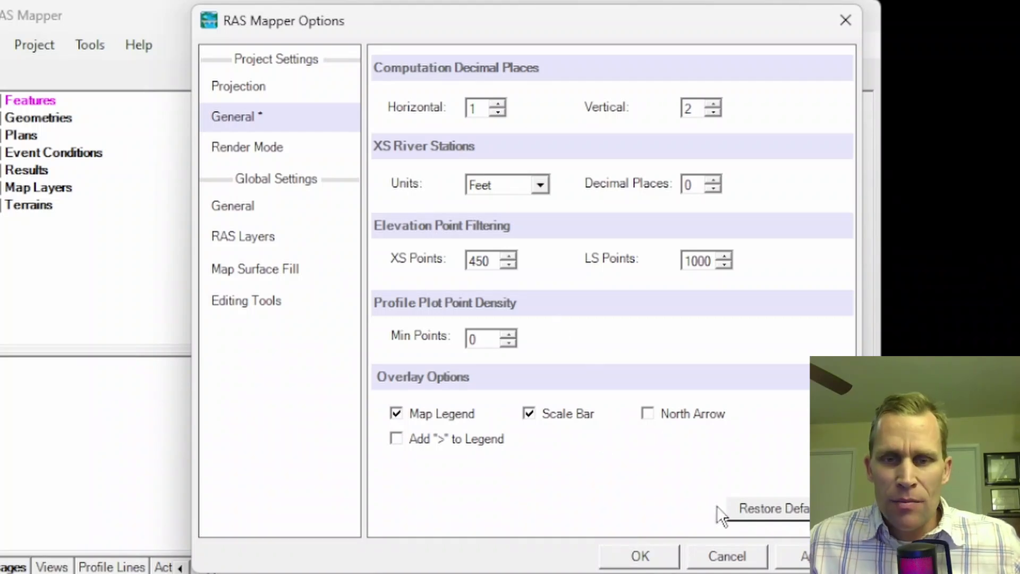
click(791, 514)
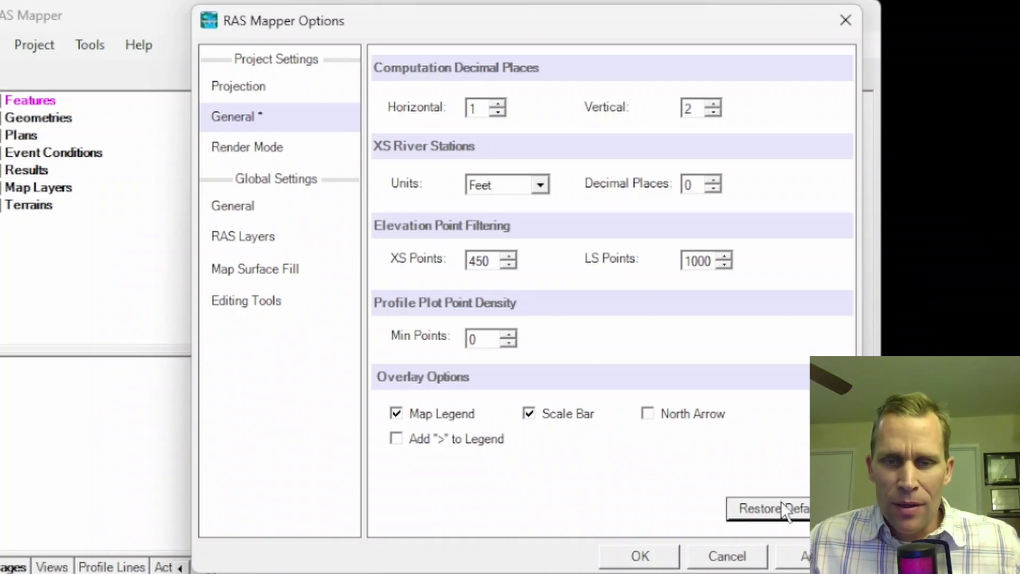
click(800, 555)
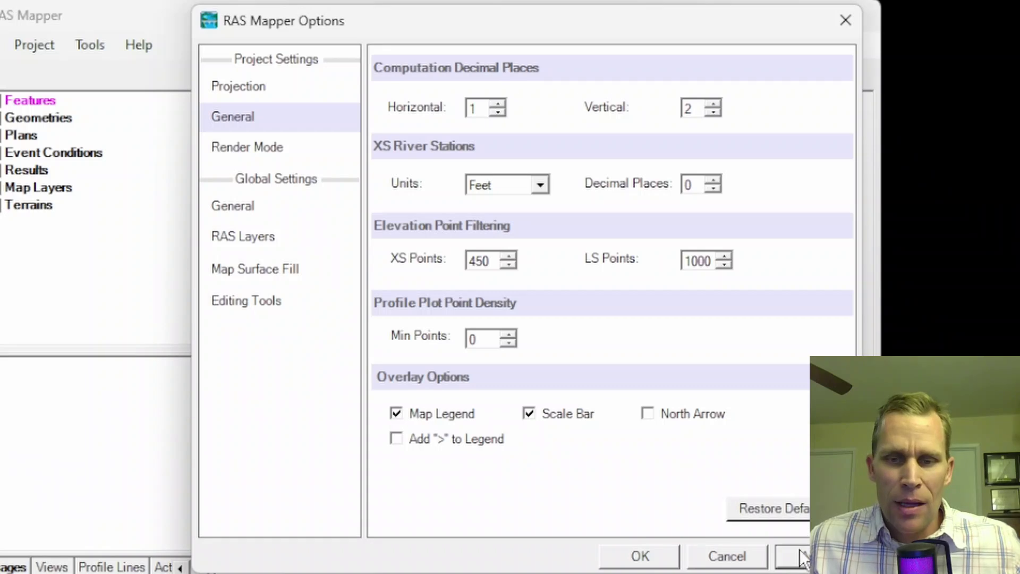
Open Render Mode settings and review Sloping (Cell Corners) rendering and the 0.001 ft plot tolerance.
click(268, 145)
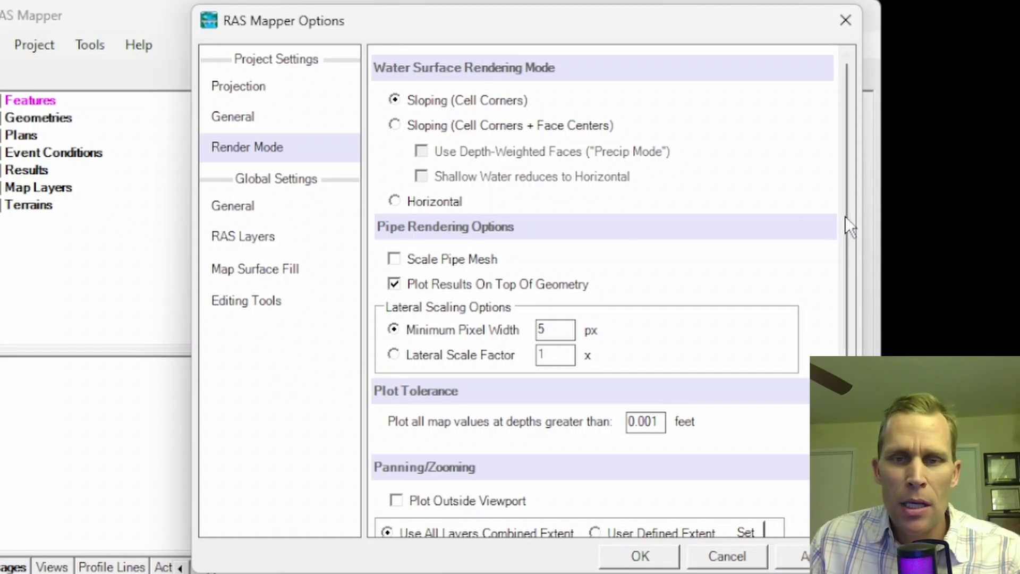
drag(846, 218, 866, 321)
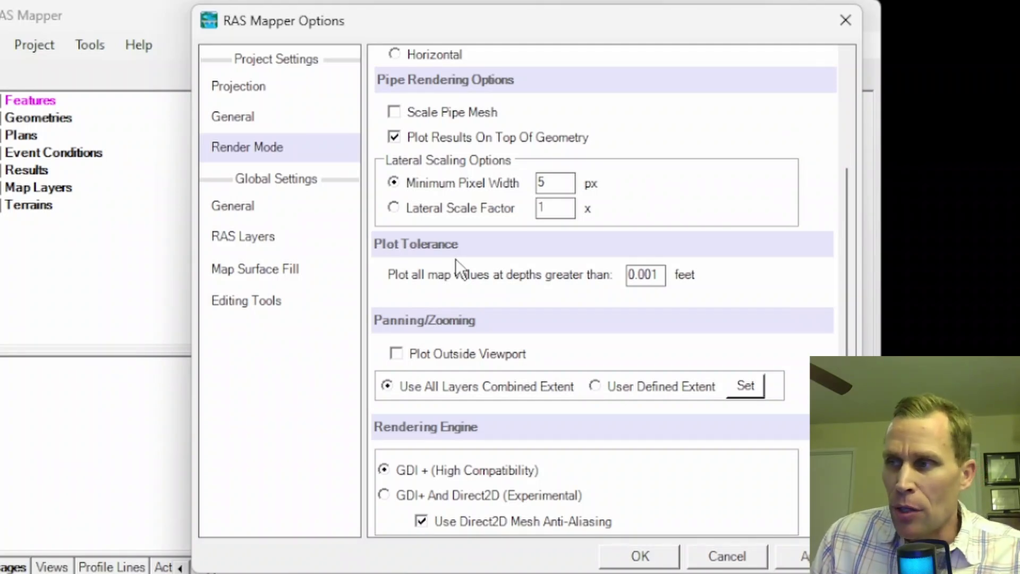
click(662, 278)
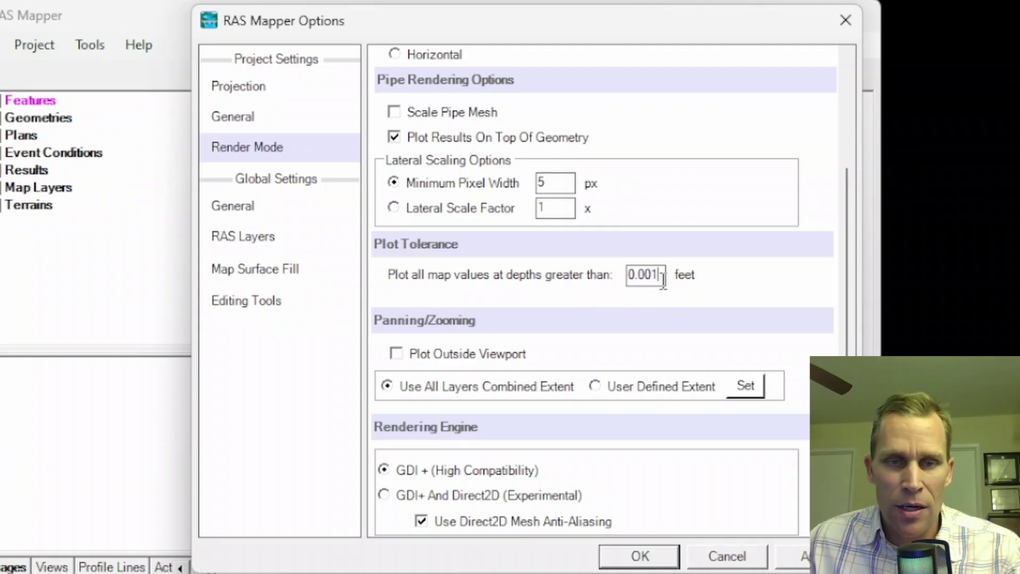
drag(662, 278, 623, 276)
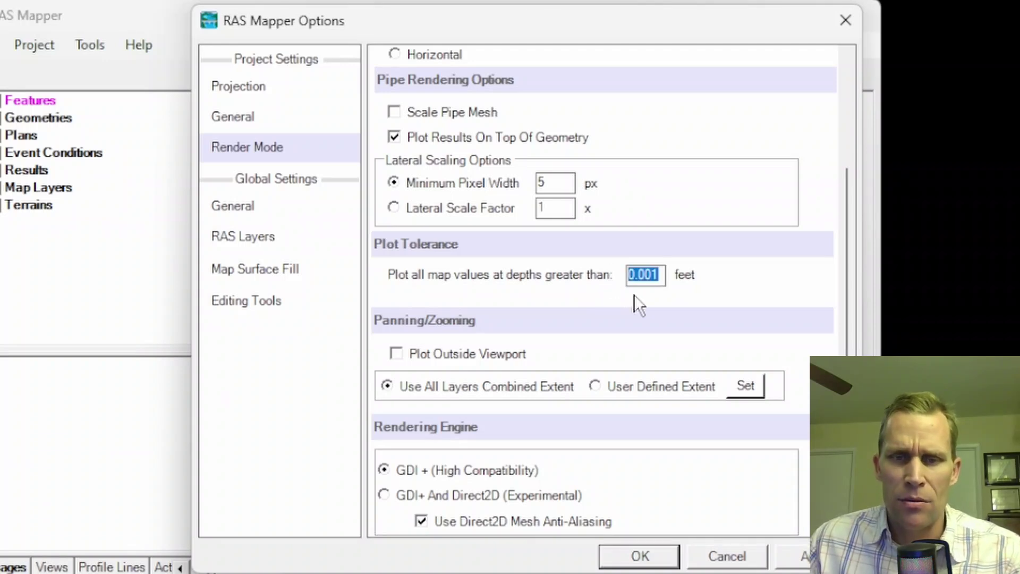
click(661, 275)
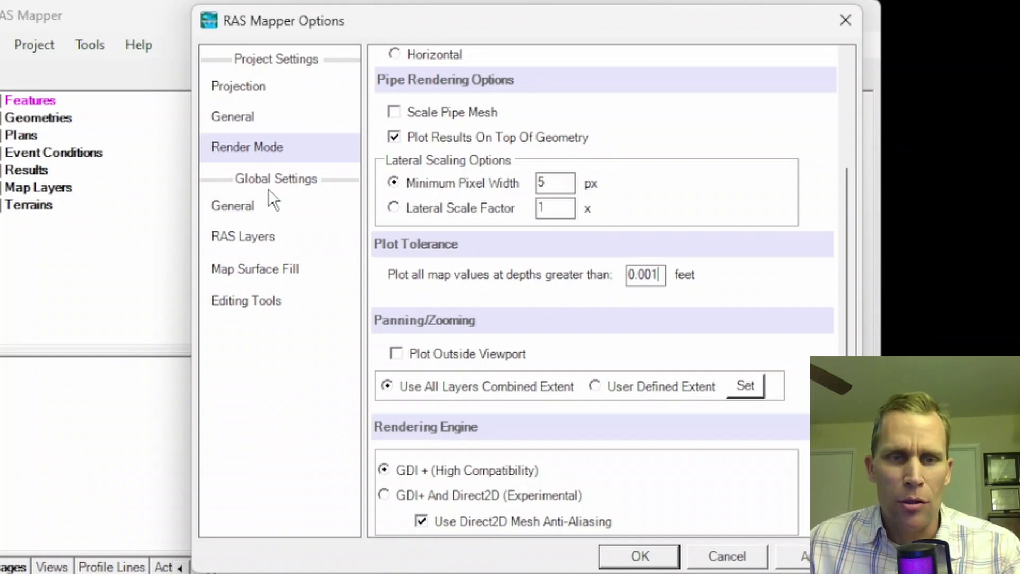
In global General settings, confirm the Magenta selection colour with no hatch style.
click(246, 208)
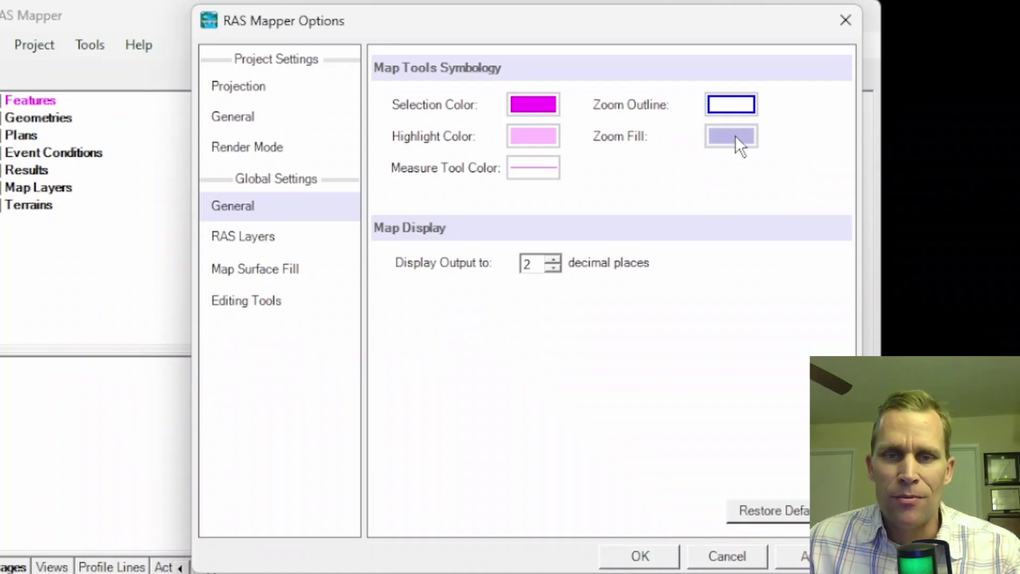
click(526, 113)
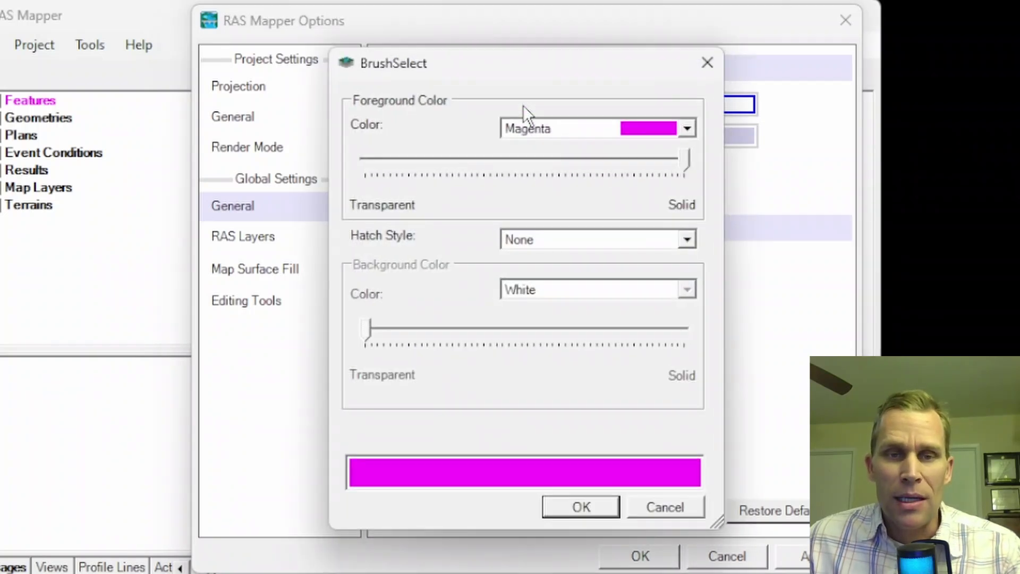
drag(516, 70, 553, 68)
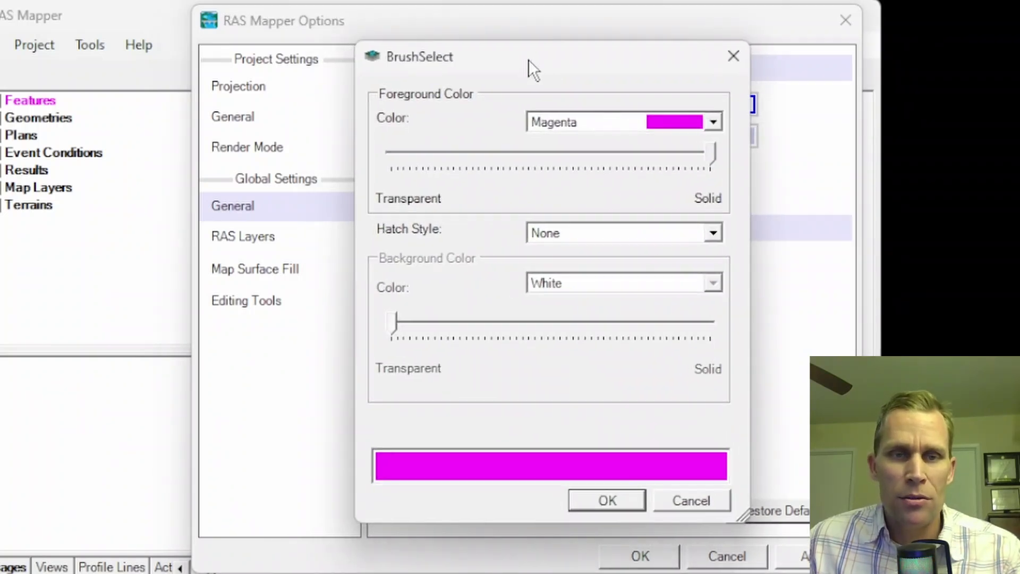
click(725, 126)
click(727, 126)
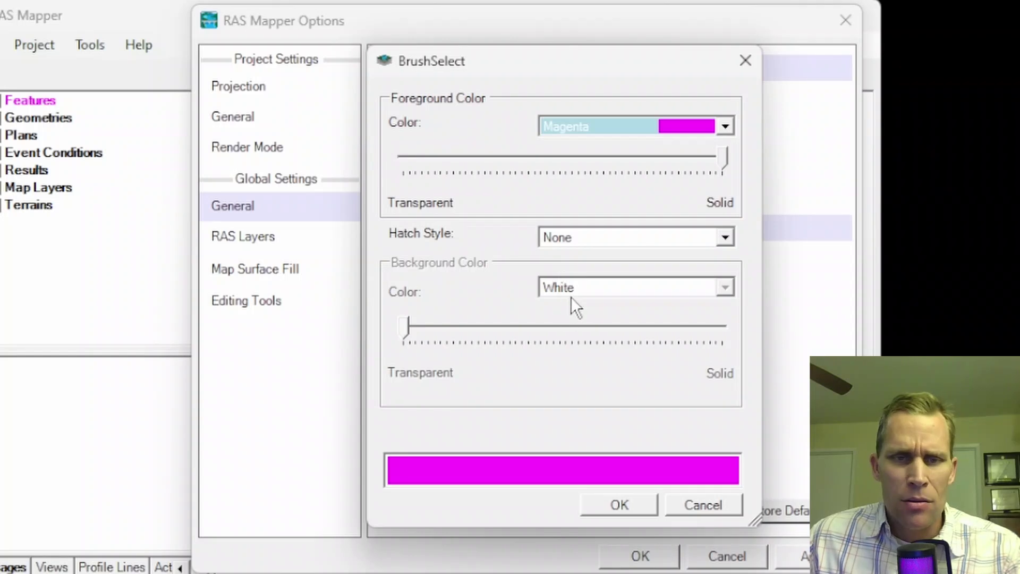
click(562, 242)
click(563, 245)
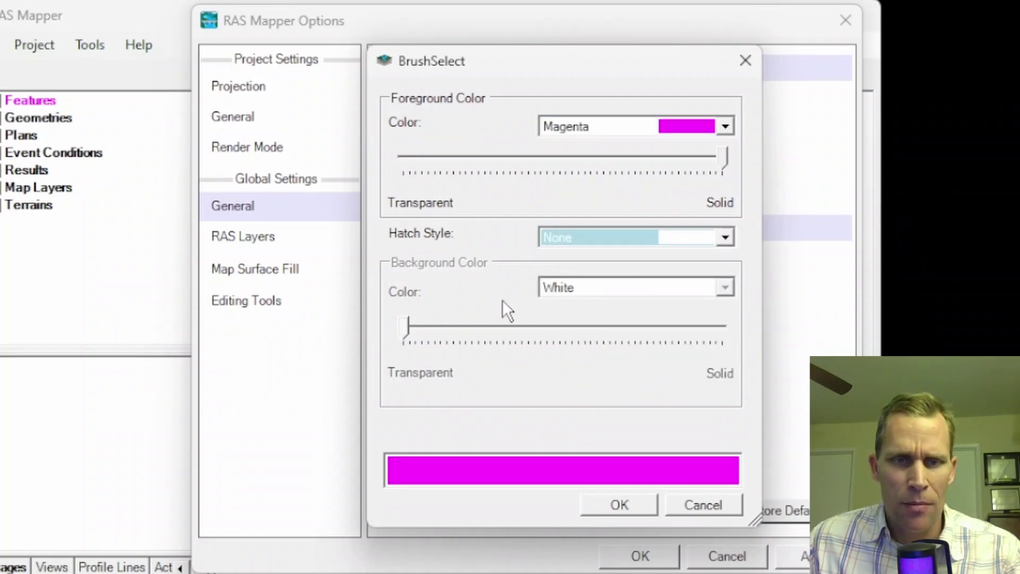
click(618, 505)
Confirm the measure tool line colour, review 2 display decimal places, and restore defaults.
click(544, 163)
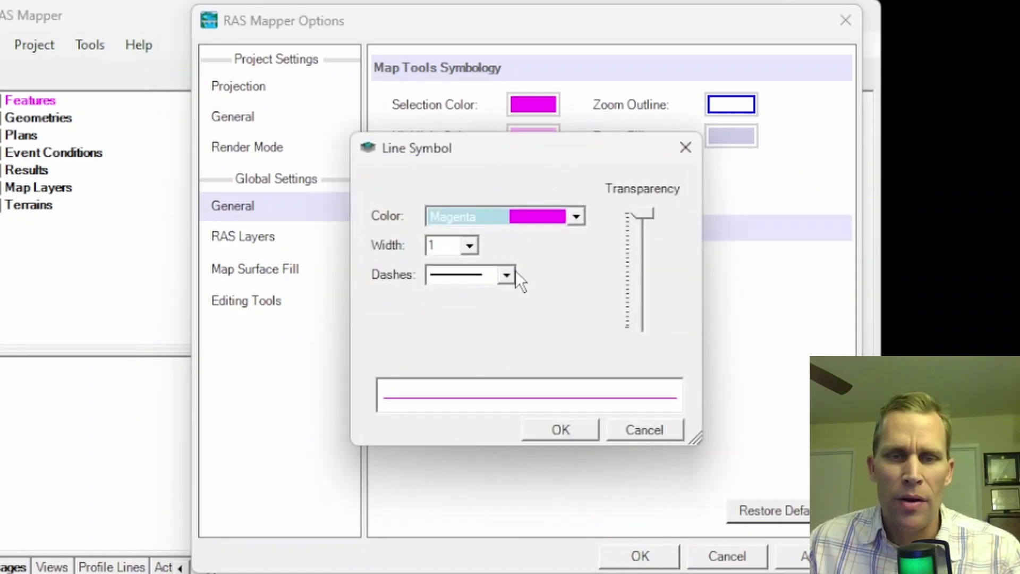
click(588, 428)
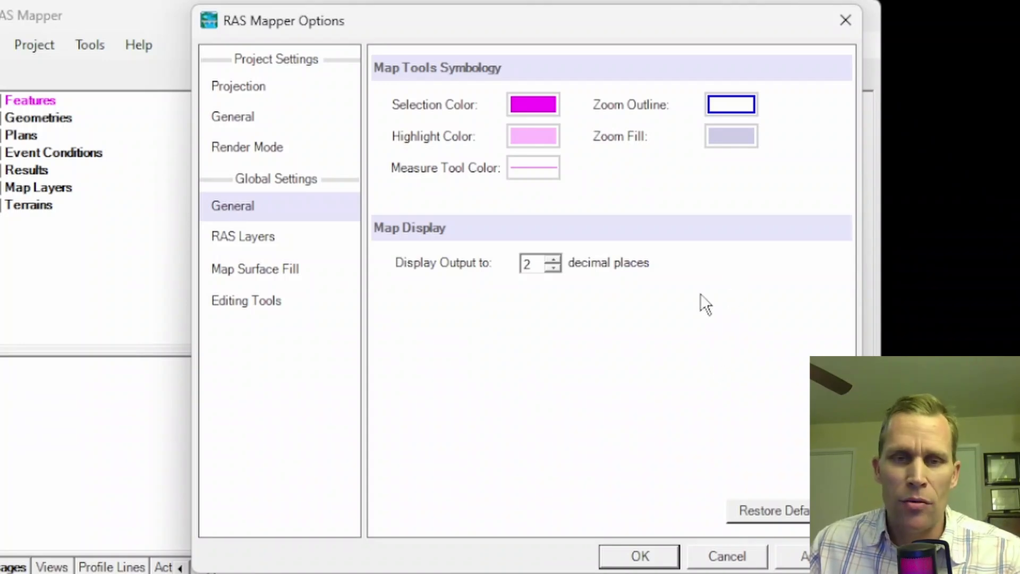
double_click(522, 266)
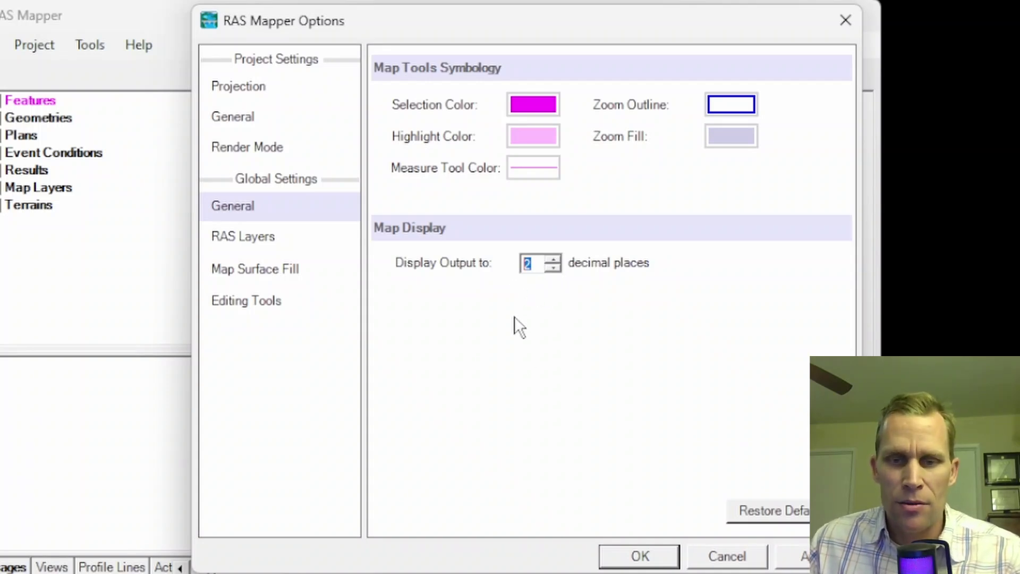
click(788, 511)
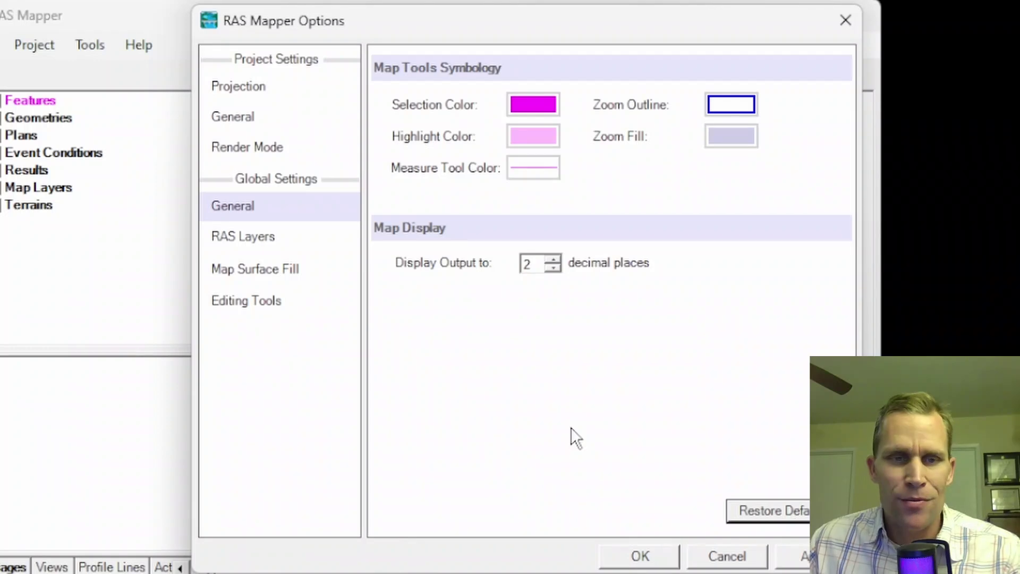
Open the global RAS Layers page and close the pump station point symbol editor unchanged.
click(254, 240)
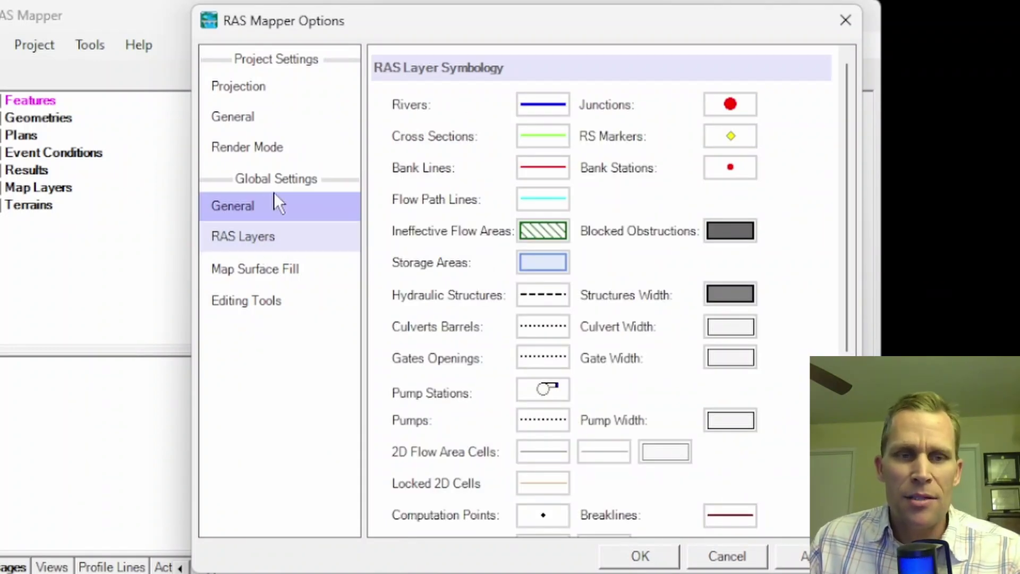
click(237, 208)
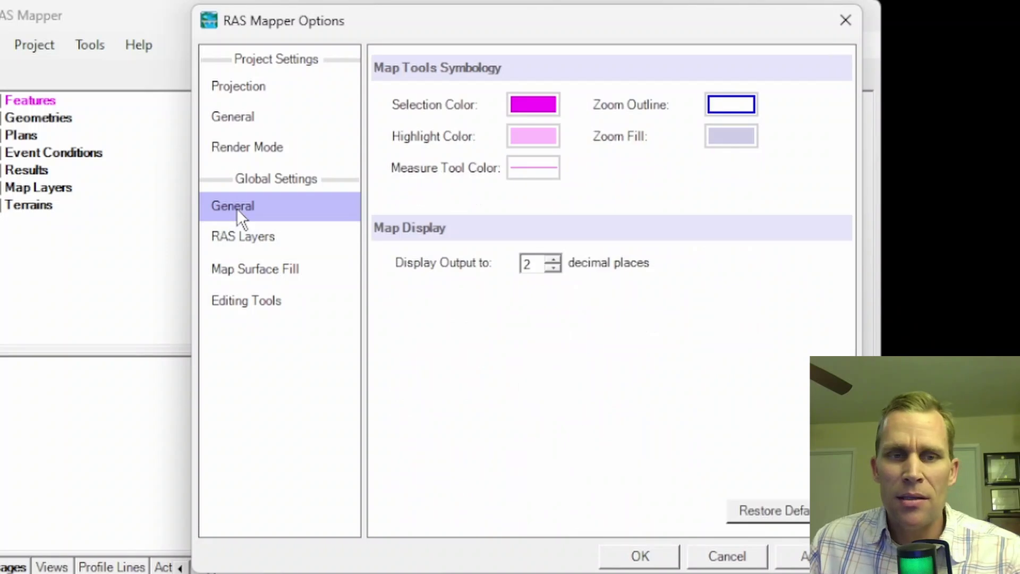
click(254, 237)
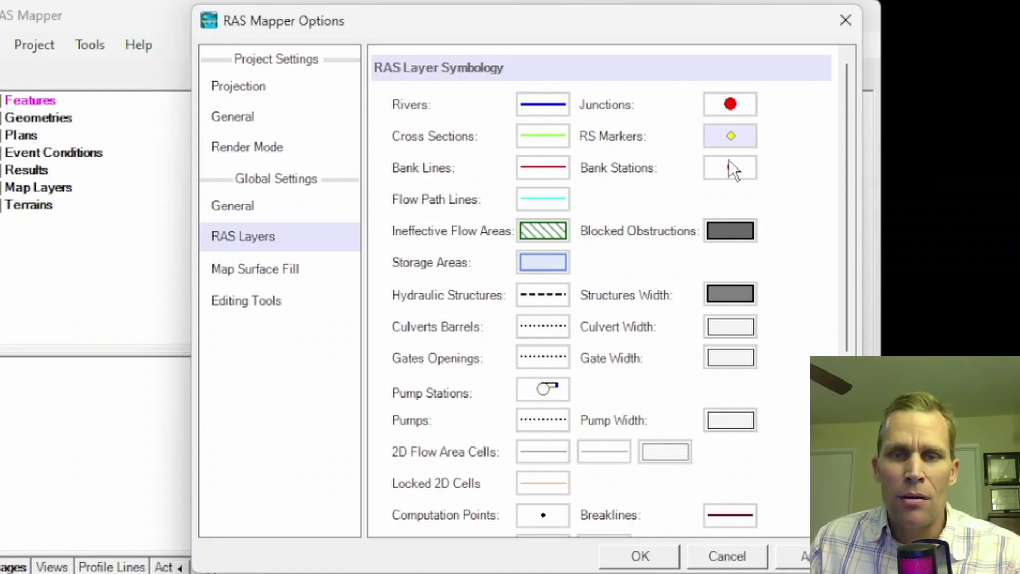
click(544, 383)
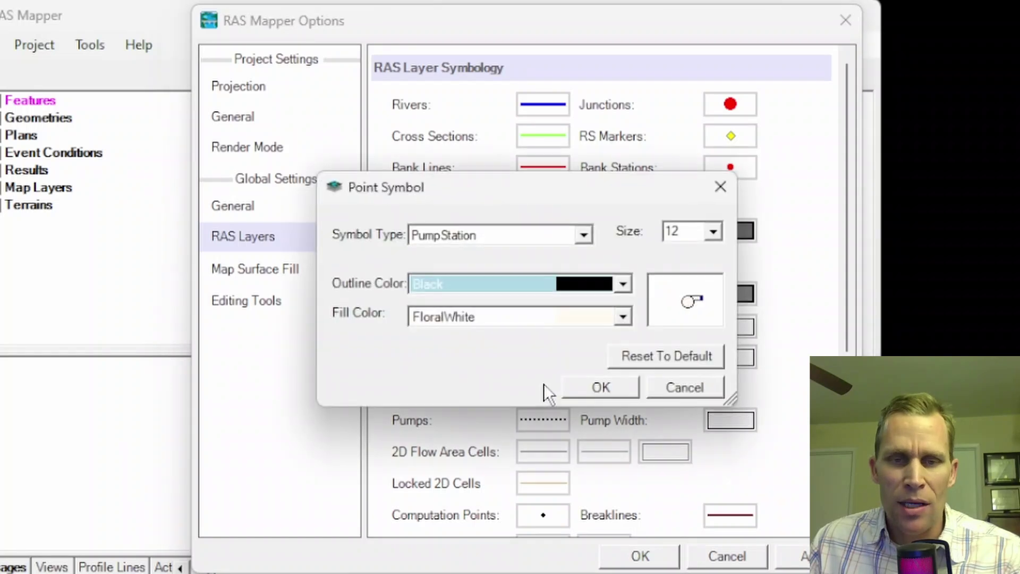
click(670, 394)
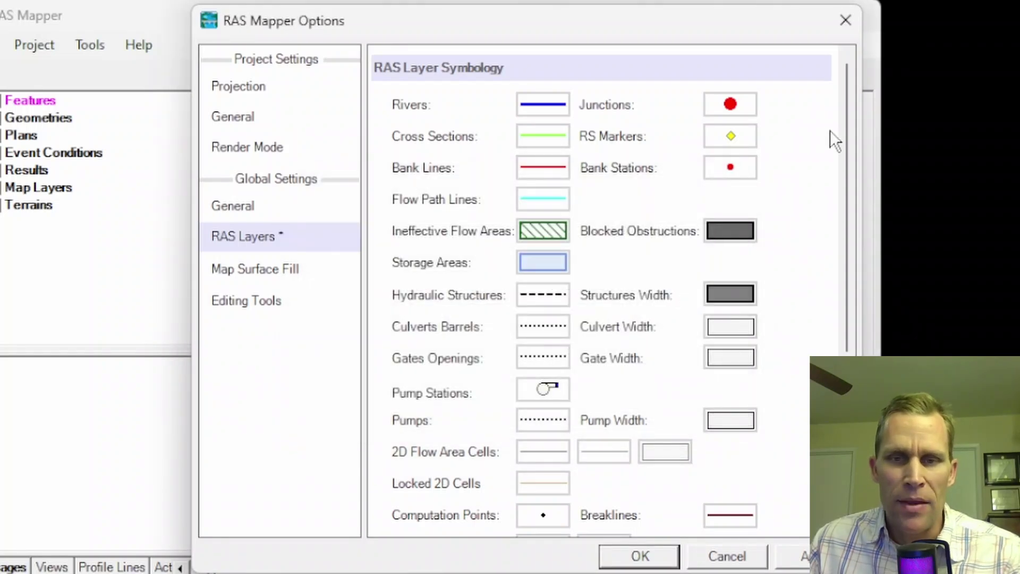
Scroll through the RAS Layer Symbology list for rivers, cross sections, structures and 2D cells.
scroll(848, 147, down, 5)
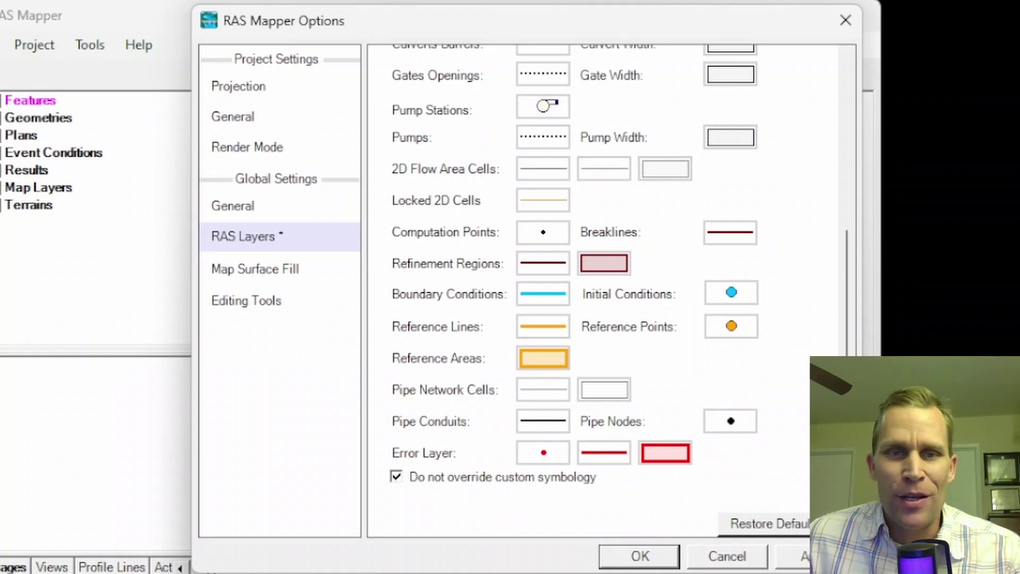
drag(564, 15, 550, 11)
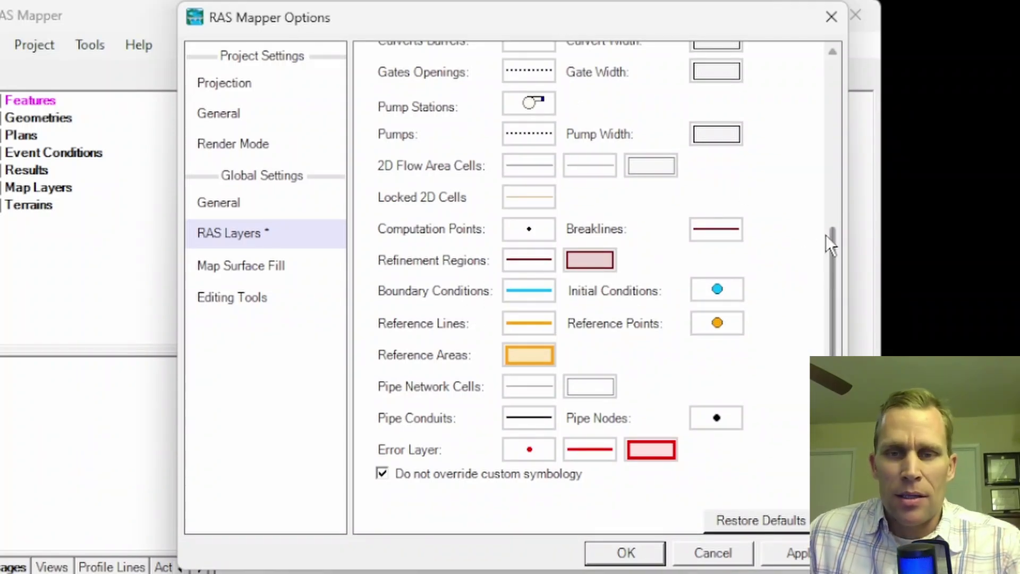
drag(834, 254, 817, 70)
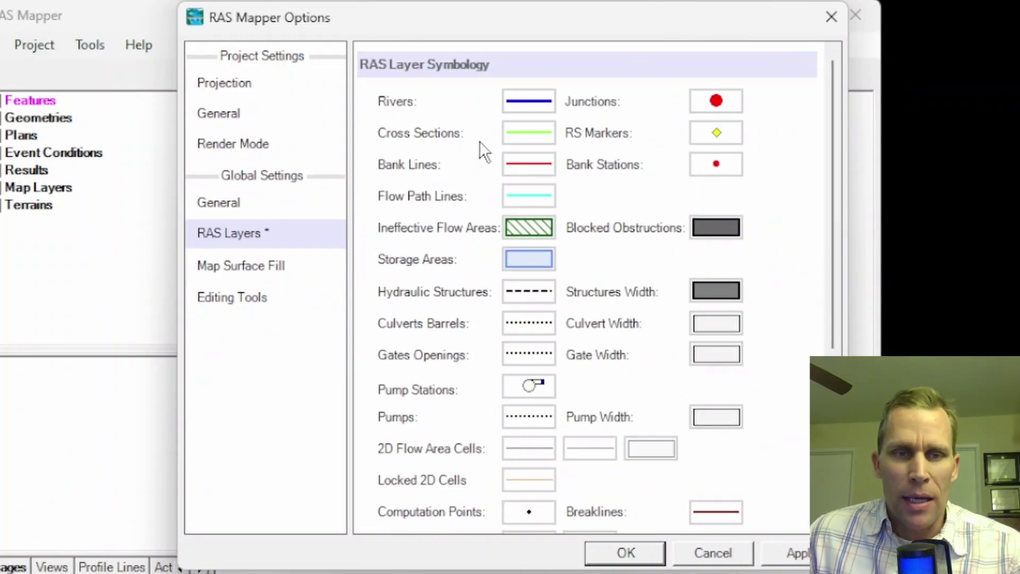
On the Map Surface Fill page, switch the Terrain fill type to Discrete.
click(242, 270)
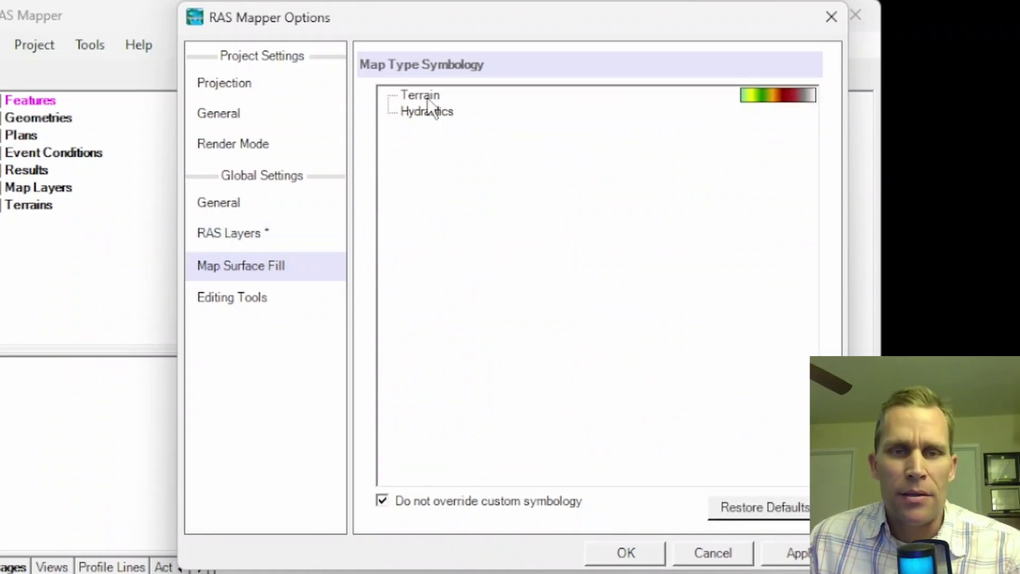
drag(444, 31, 823, 57)
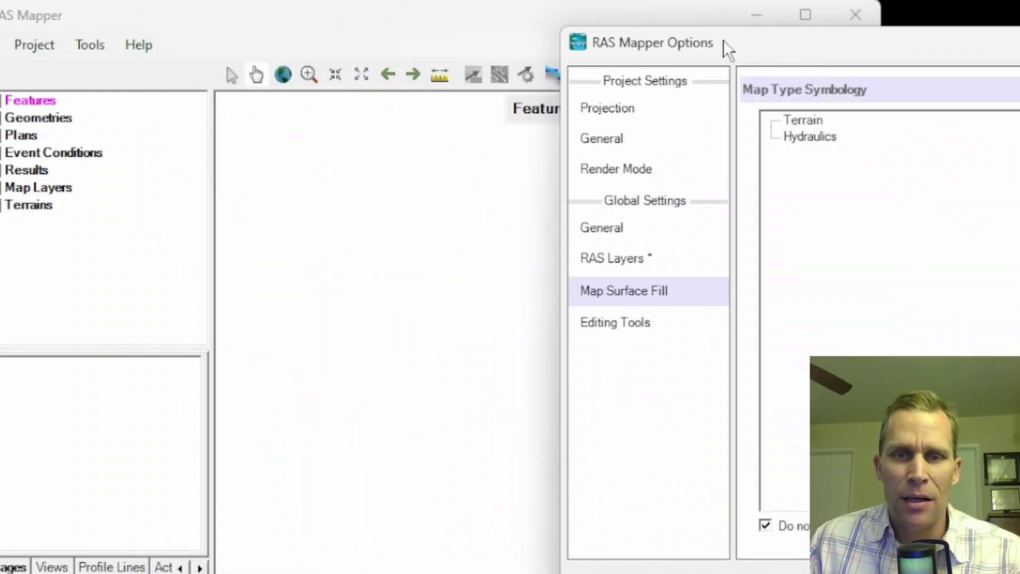
drag(725, 46, 406, 22)
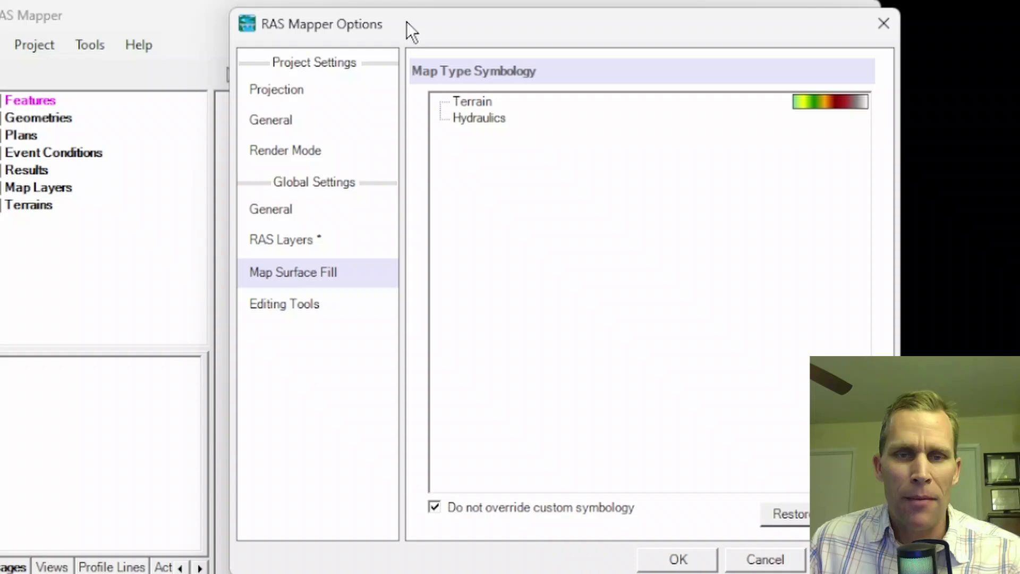
double_click(480, 103)
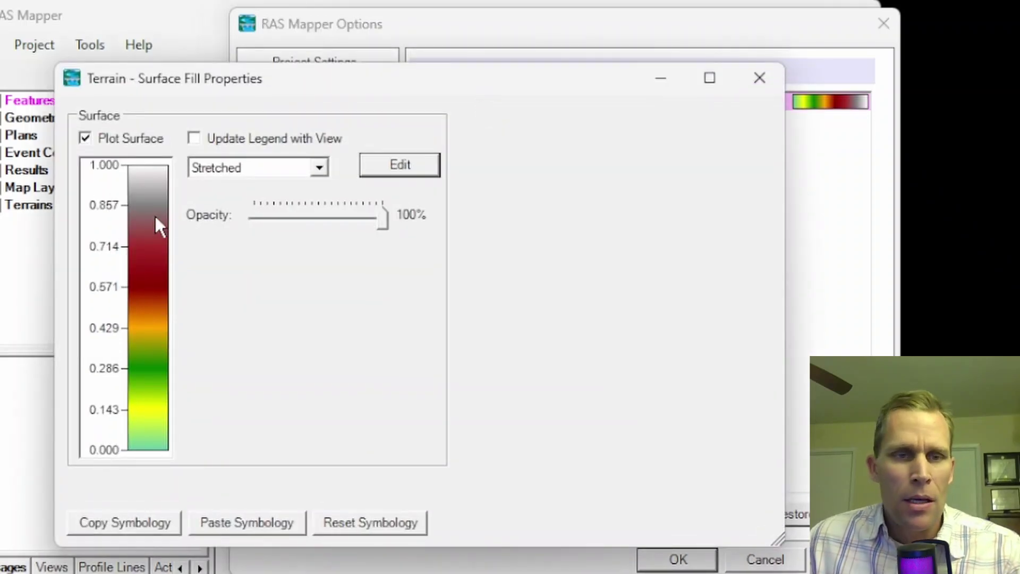
click(320, 168)
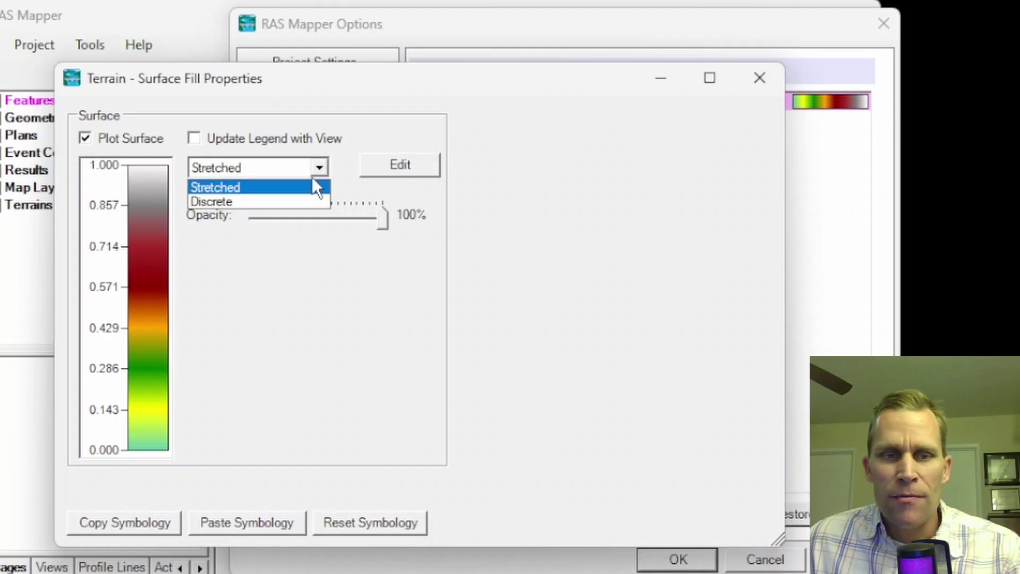
click(290, 198)
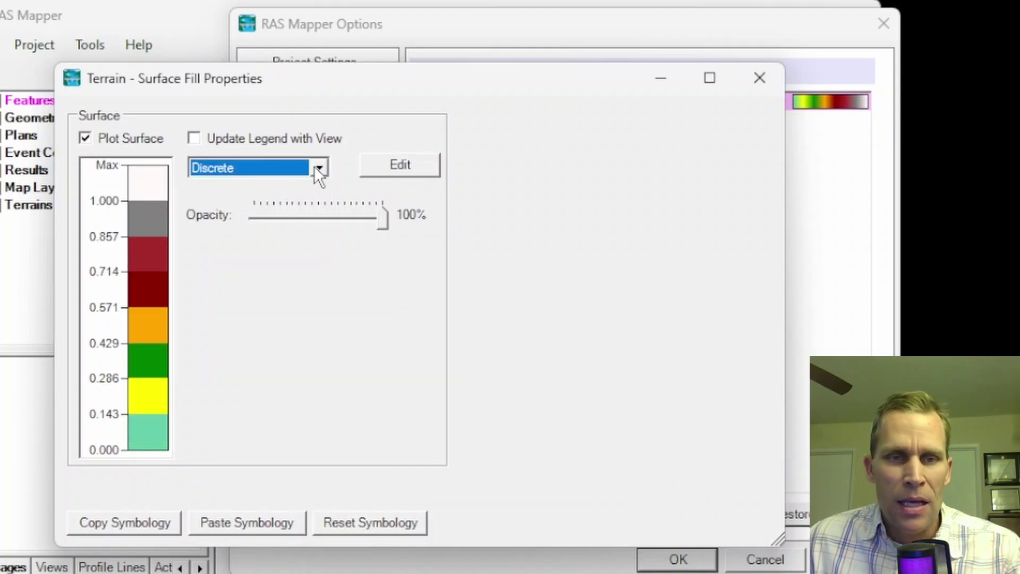
click(319, 169)
click(293, 202)
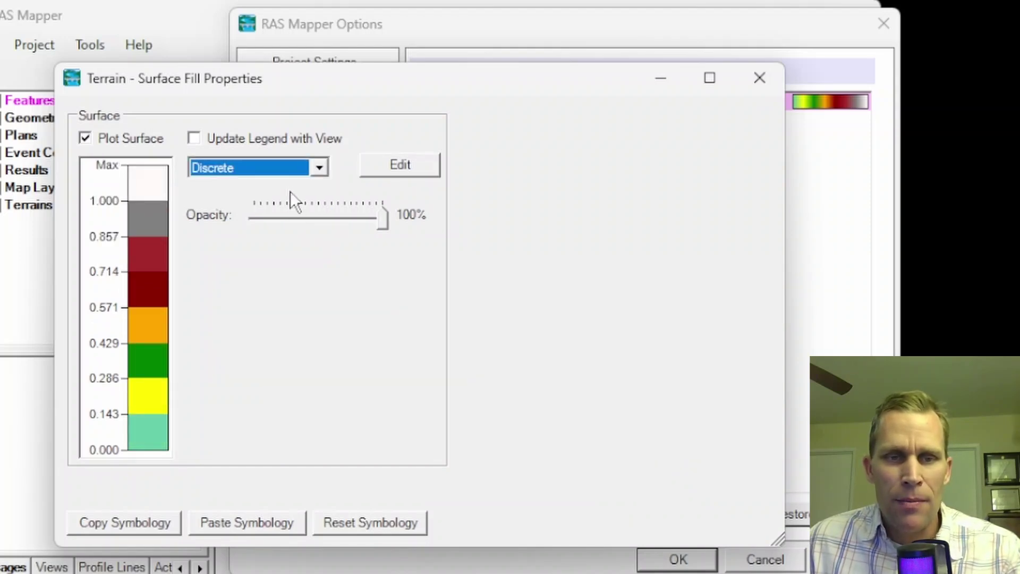
Browse Terrain colour ramps and preview opacity, then reset Terrain symbology to defaults.
click(395, 166)
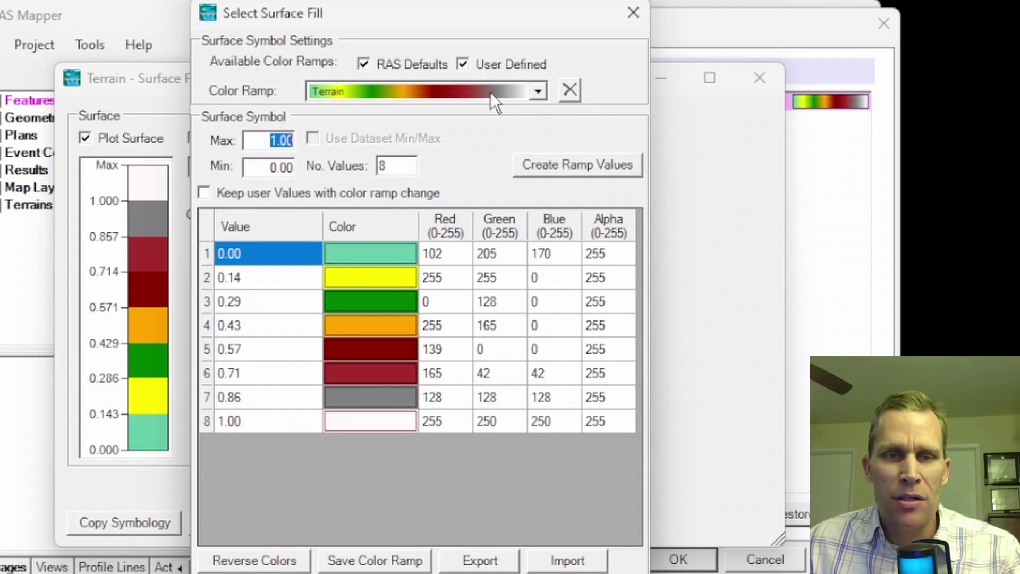
click(538, 92)
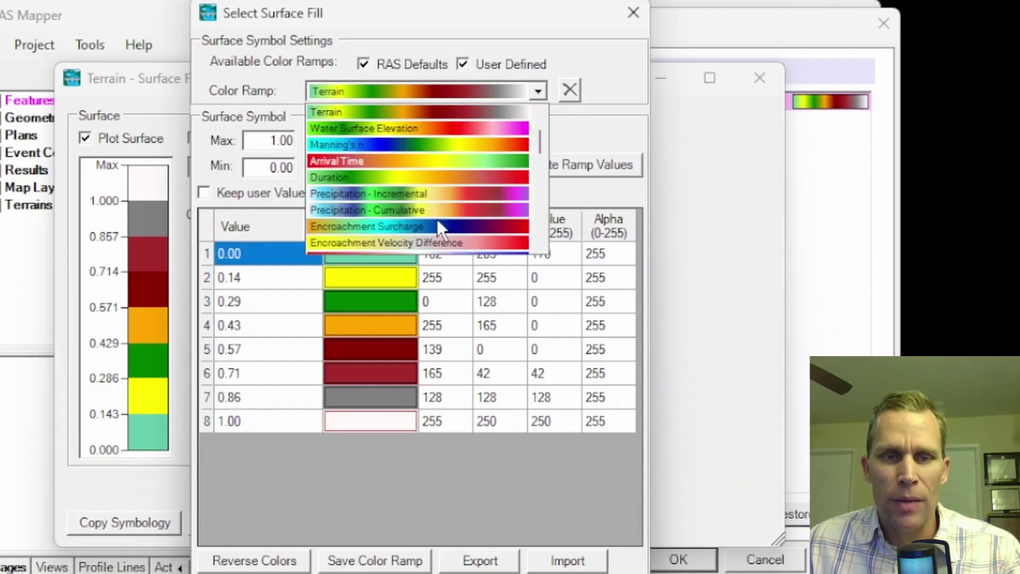
click(584, 10)
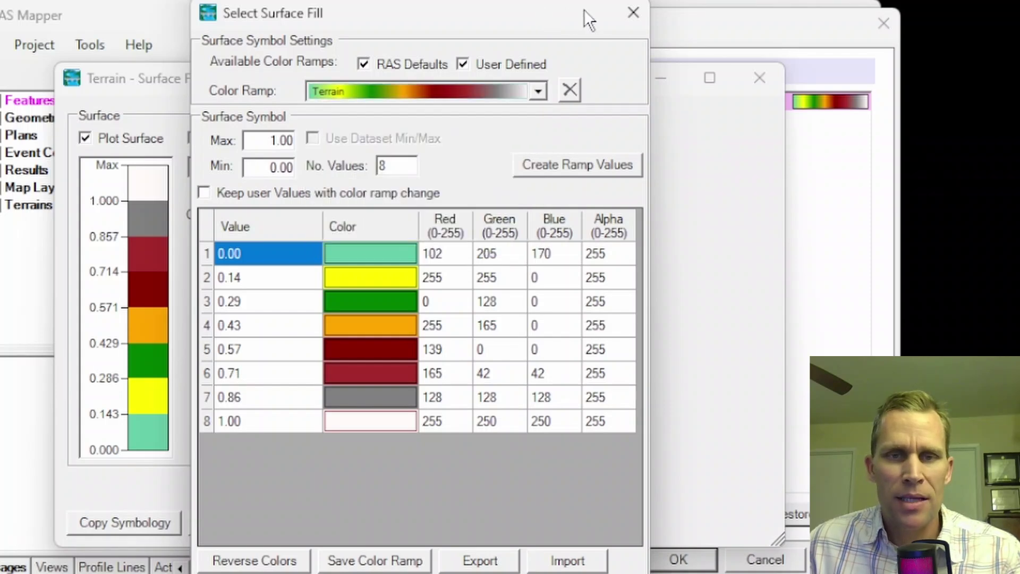
click(633, 13)
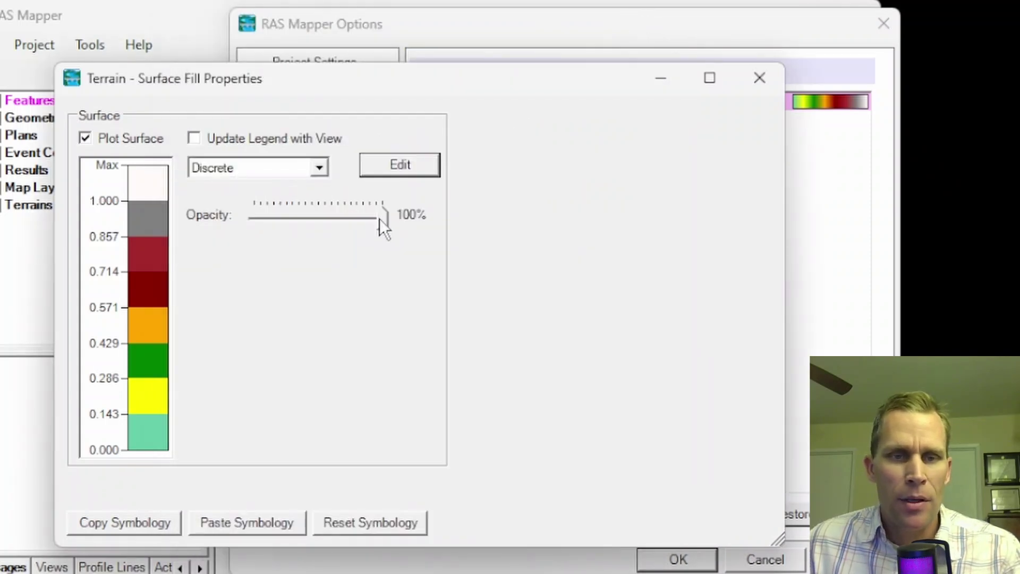
mouse_move(379, 219)
mouse_down()
mouse_move(311, 225)
mouse_move(396, 223)
mouse_up()
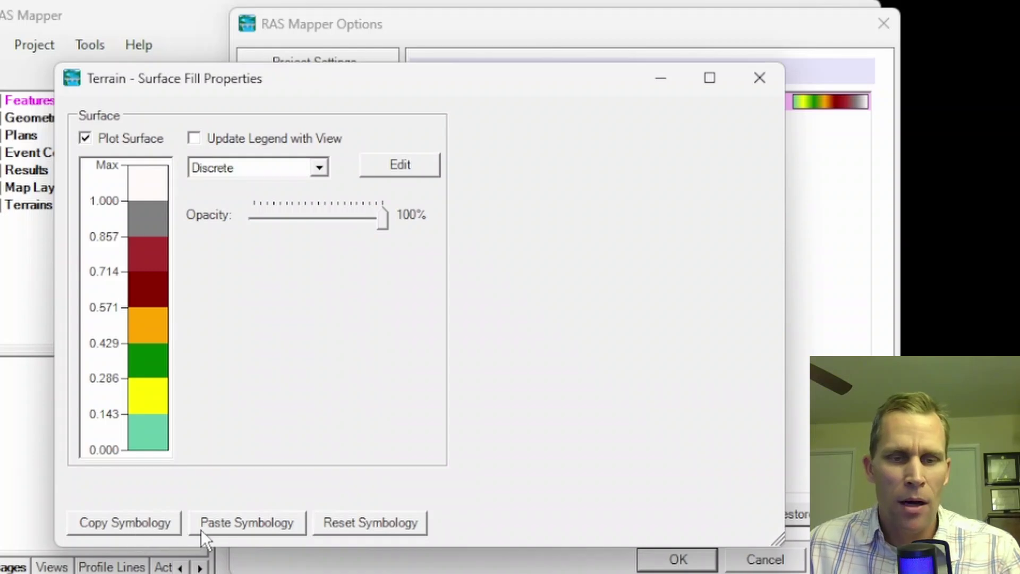
click(358, 520)
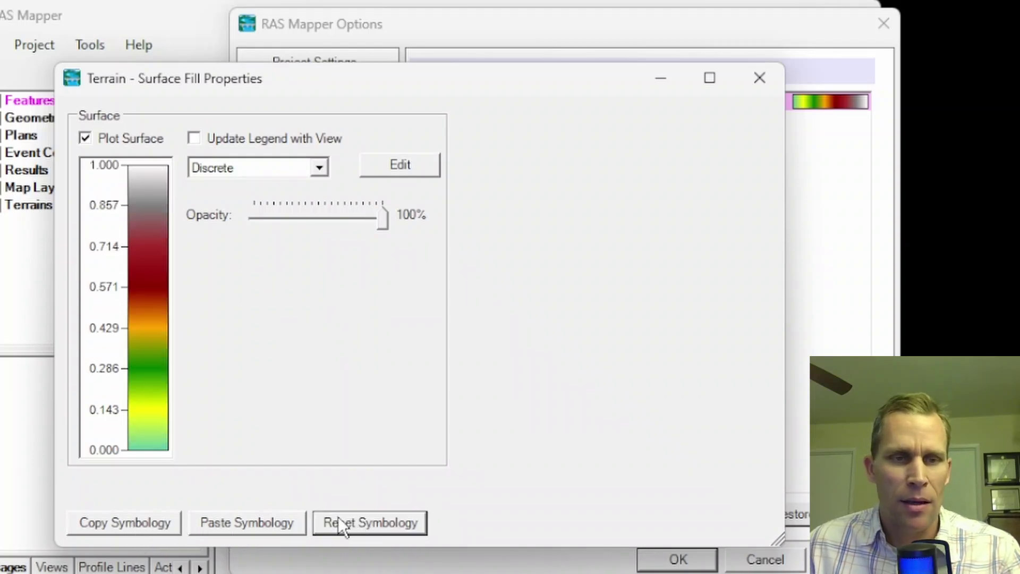
click(766, 86)
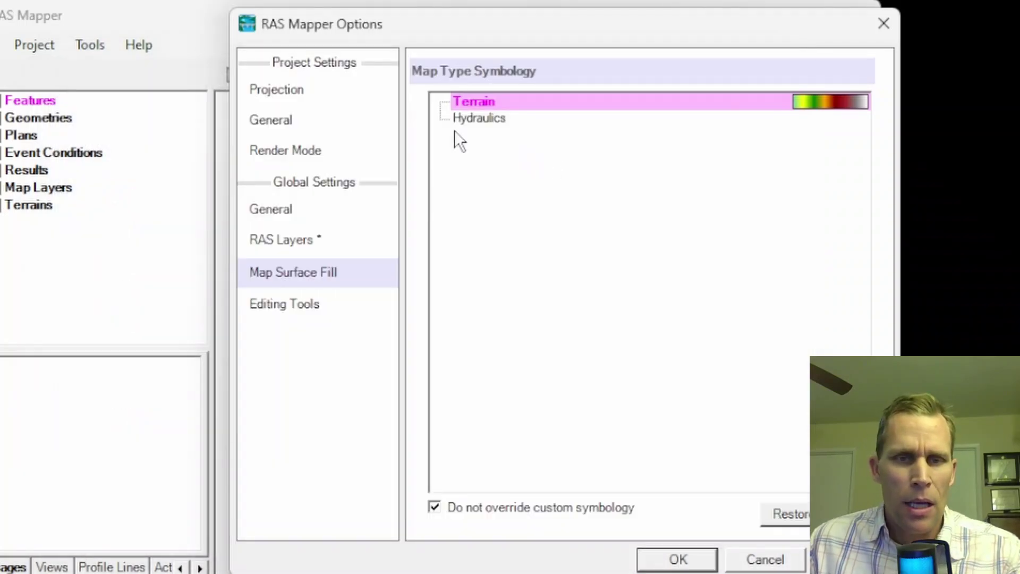
Restore Editing Tools defaults (Near Point 5, Near Line 15 pixels) and apply them.
click(290, 307)
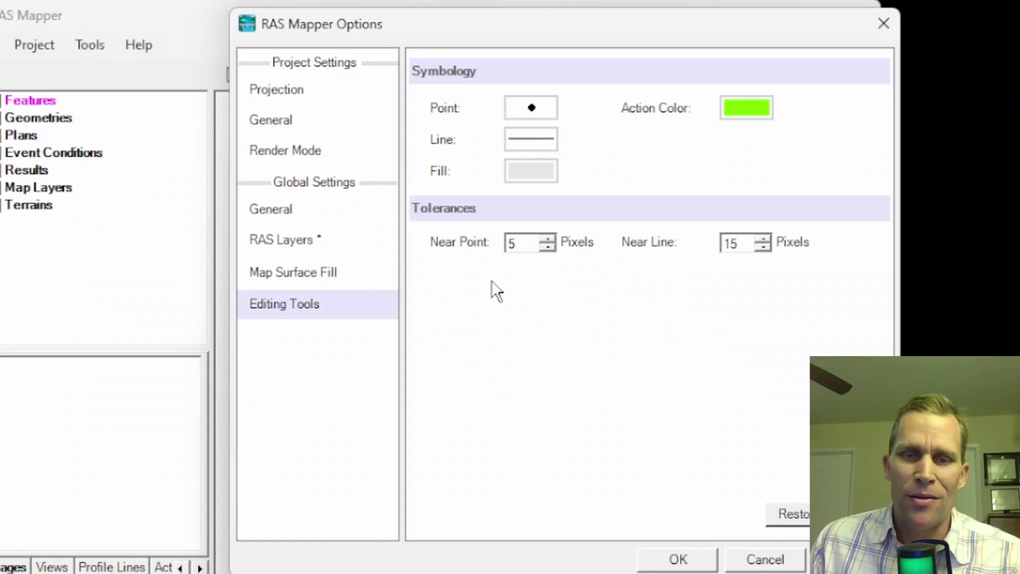
drag(526, 243, 501, 243)
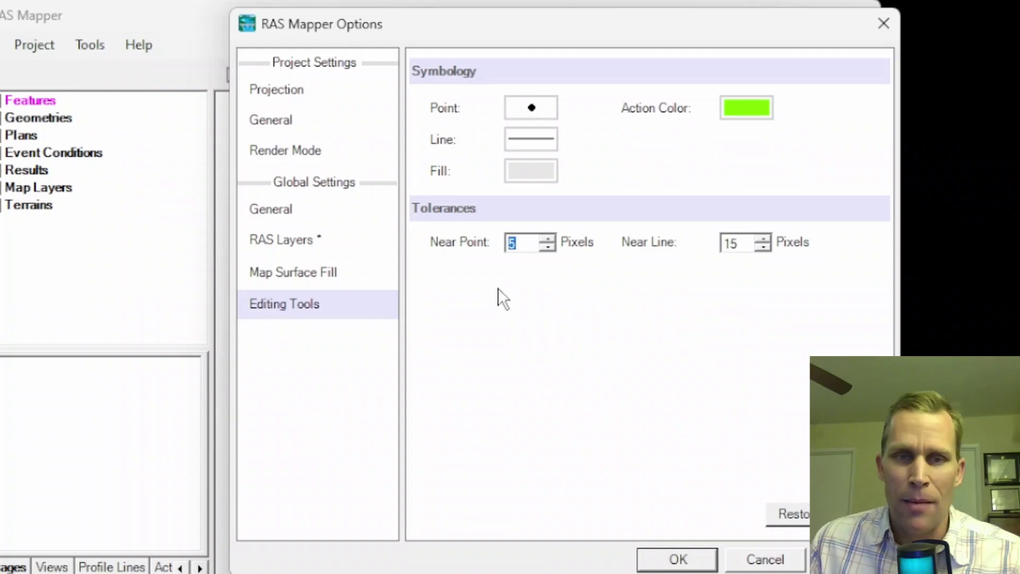
click(519, 244)
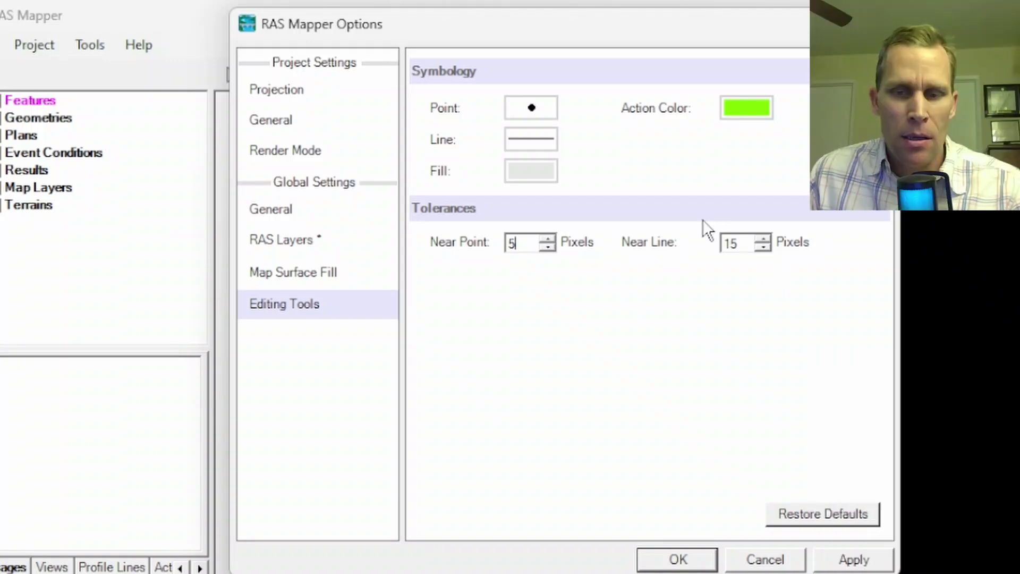
click(820, 518)
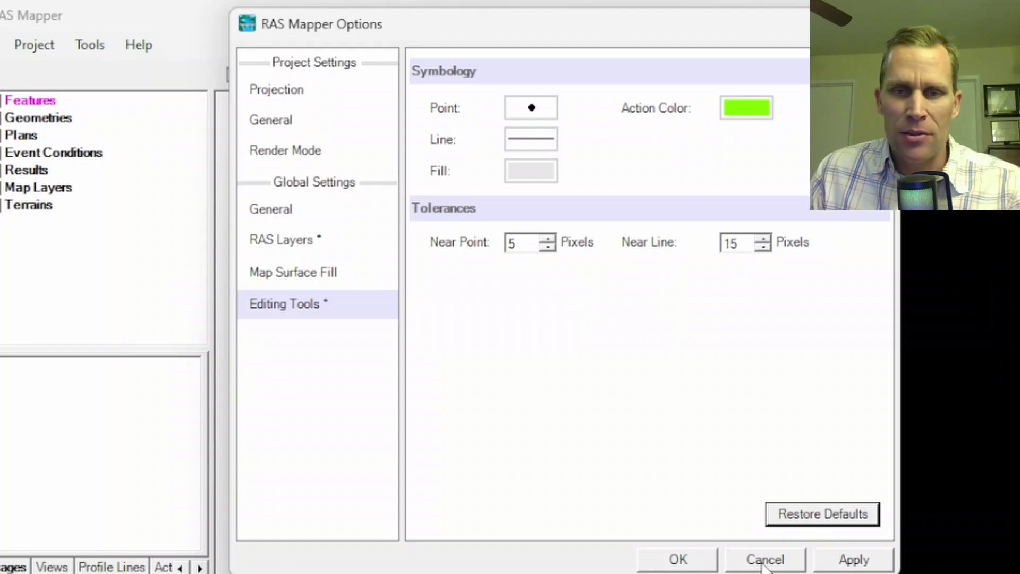
click(855, 560)
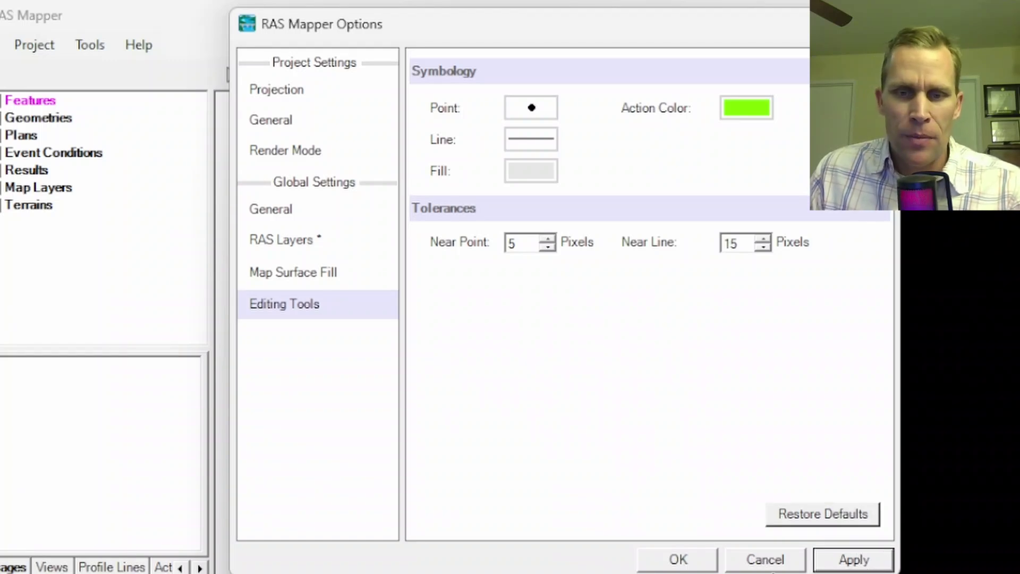
Accept the options, reopen them, and check the Projection page shows WKT_ESPG_2226.prj.
click(684, 562)
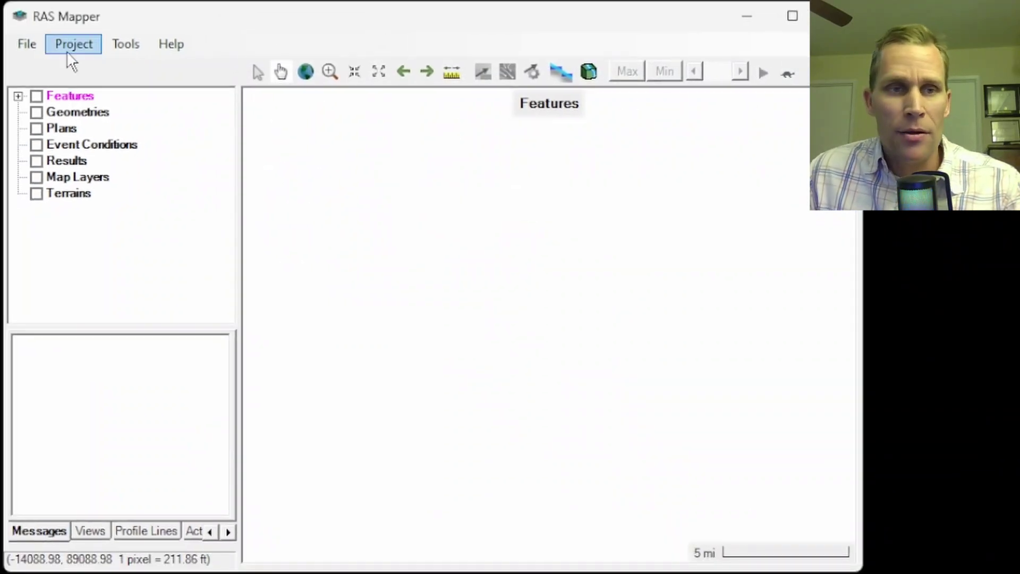
click(123, 49)
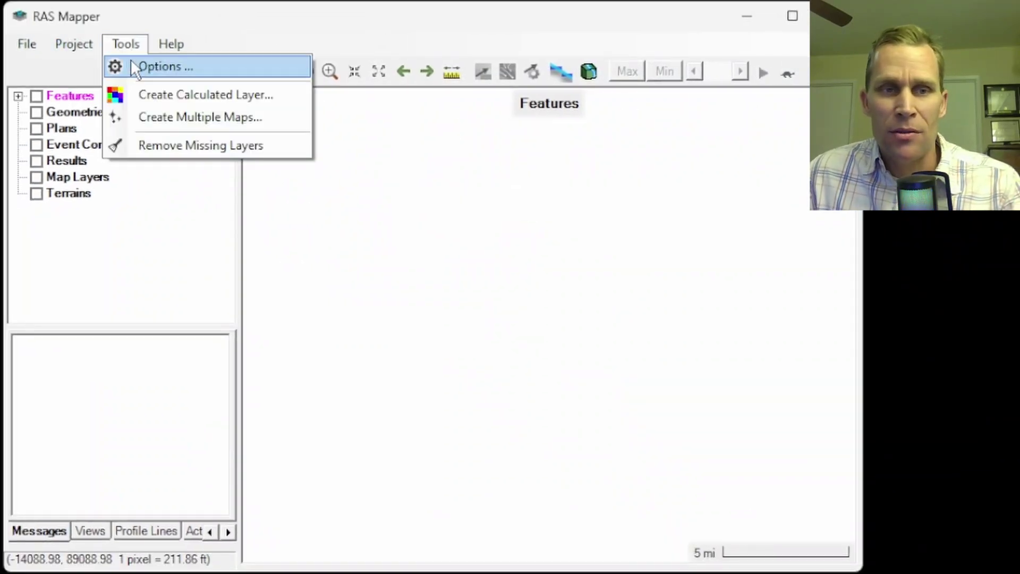
click(146, 68)
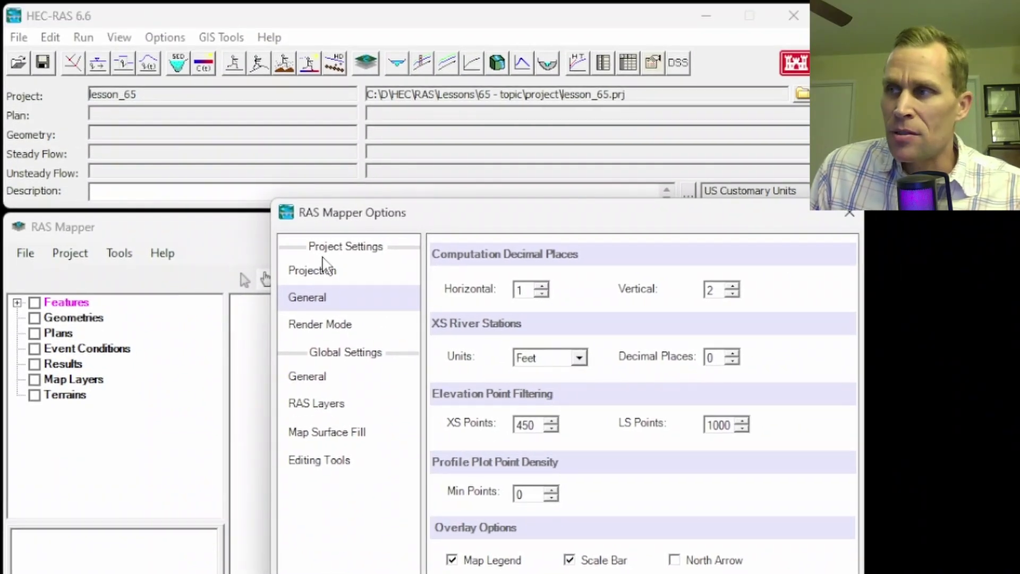
click(330, 179)
click(310, 268)
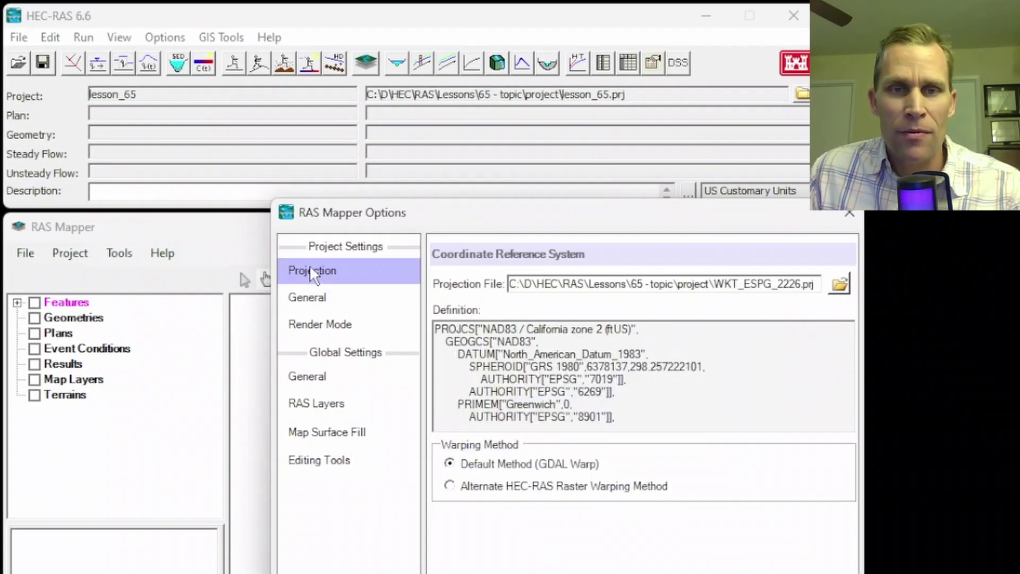